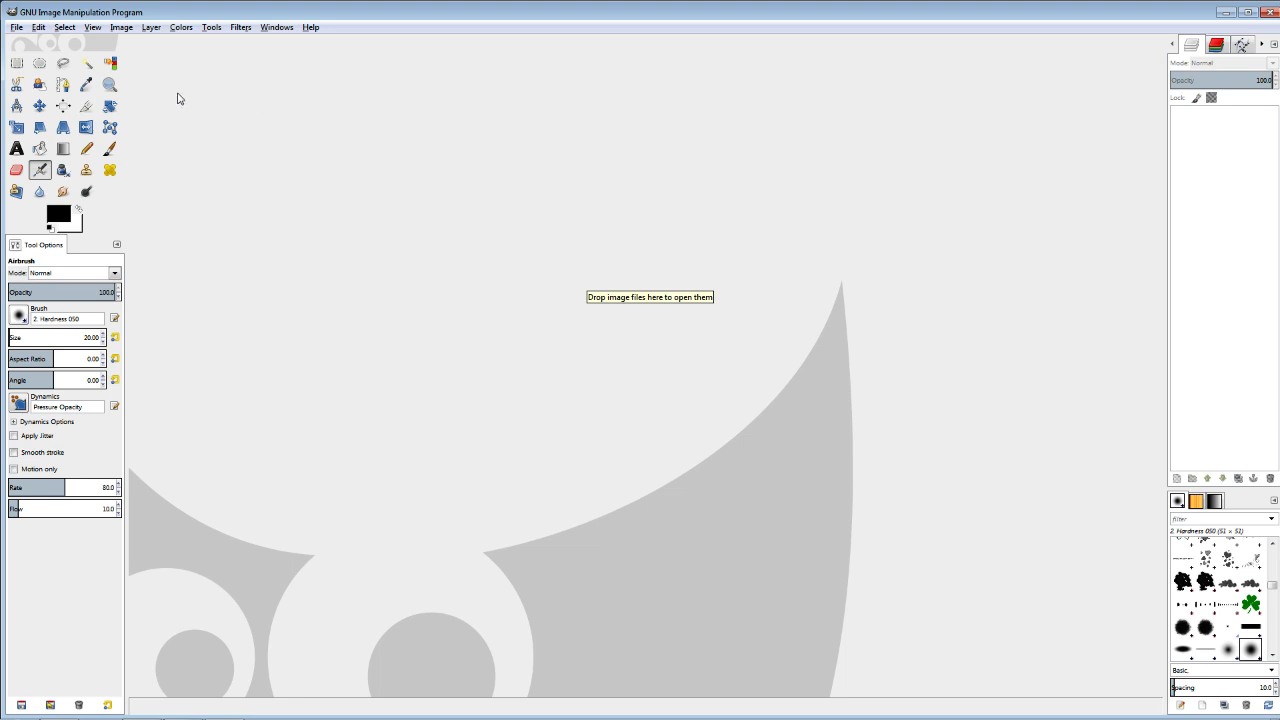
Open the image Robot.png from the recently used files.
left_click(18, 27)
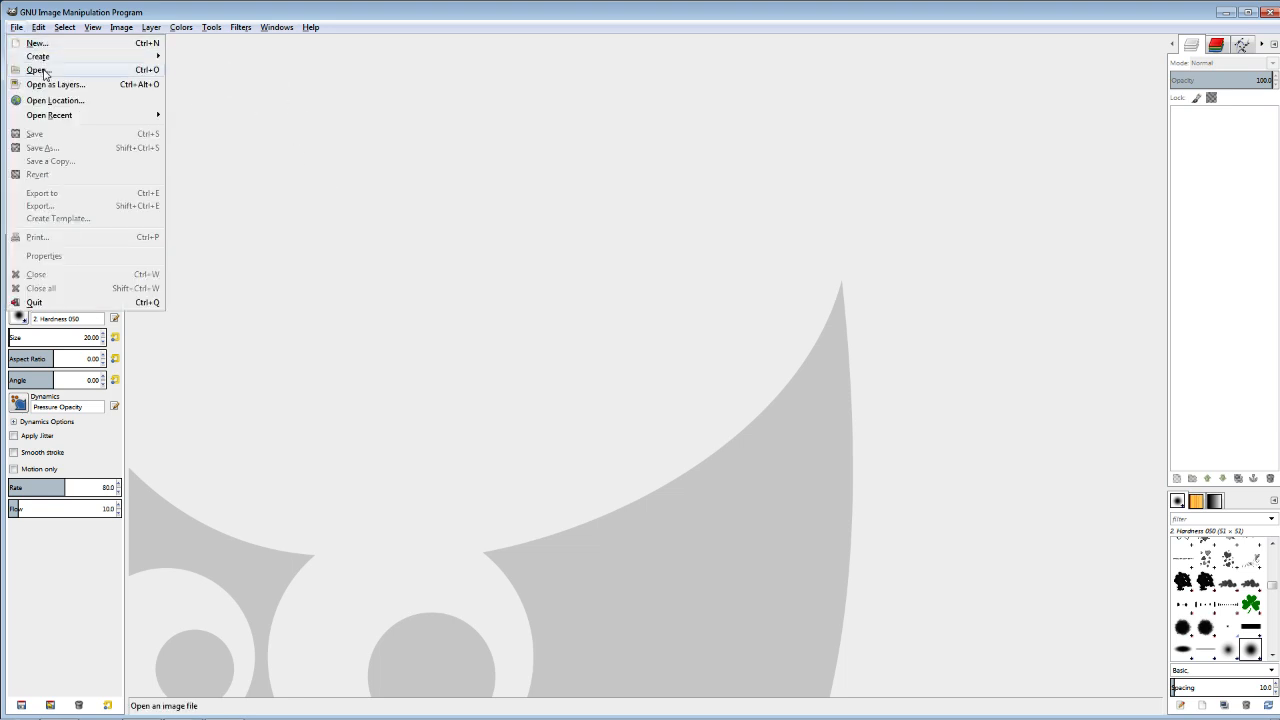
left_click(44, 71)
left_click(277, 166)
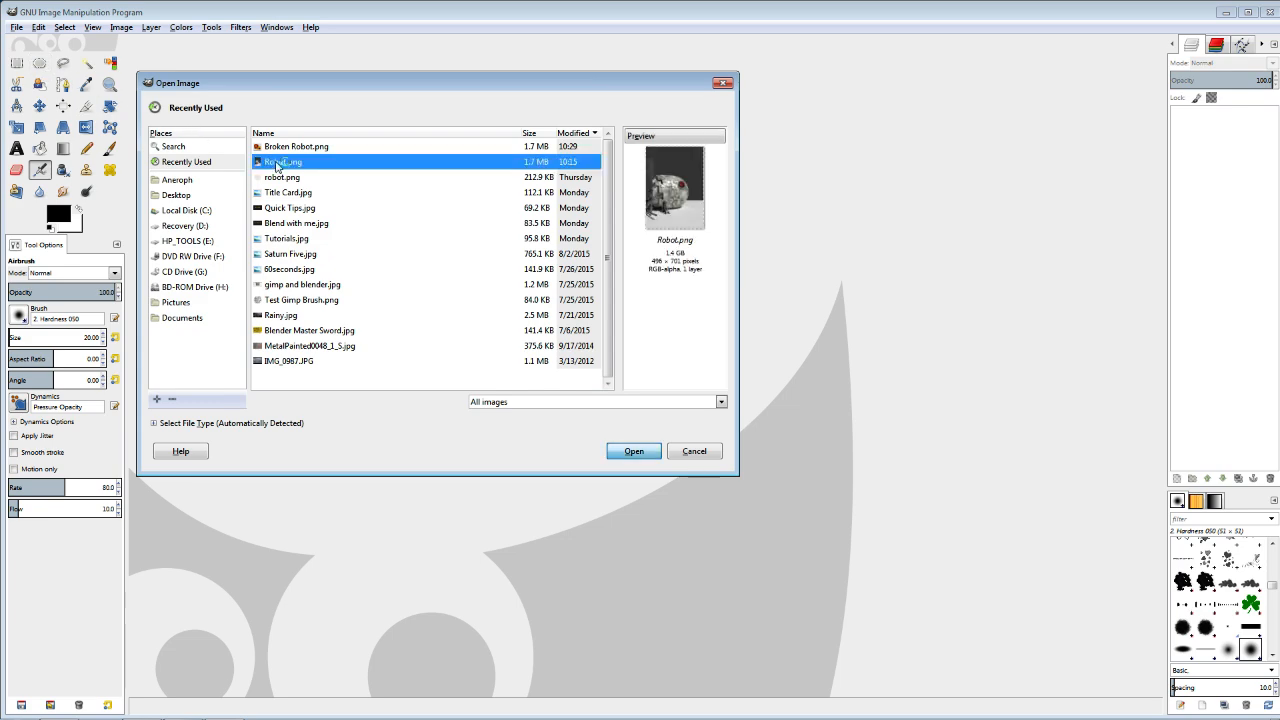
double_click(277, 166)
Examine the robot render, including the seated girl, the desert ground and the transparent sky area.
left_click_drag(709, 400, 678, 395)
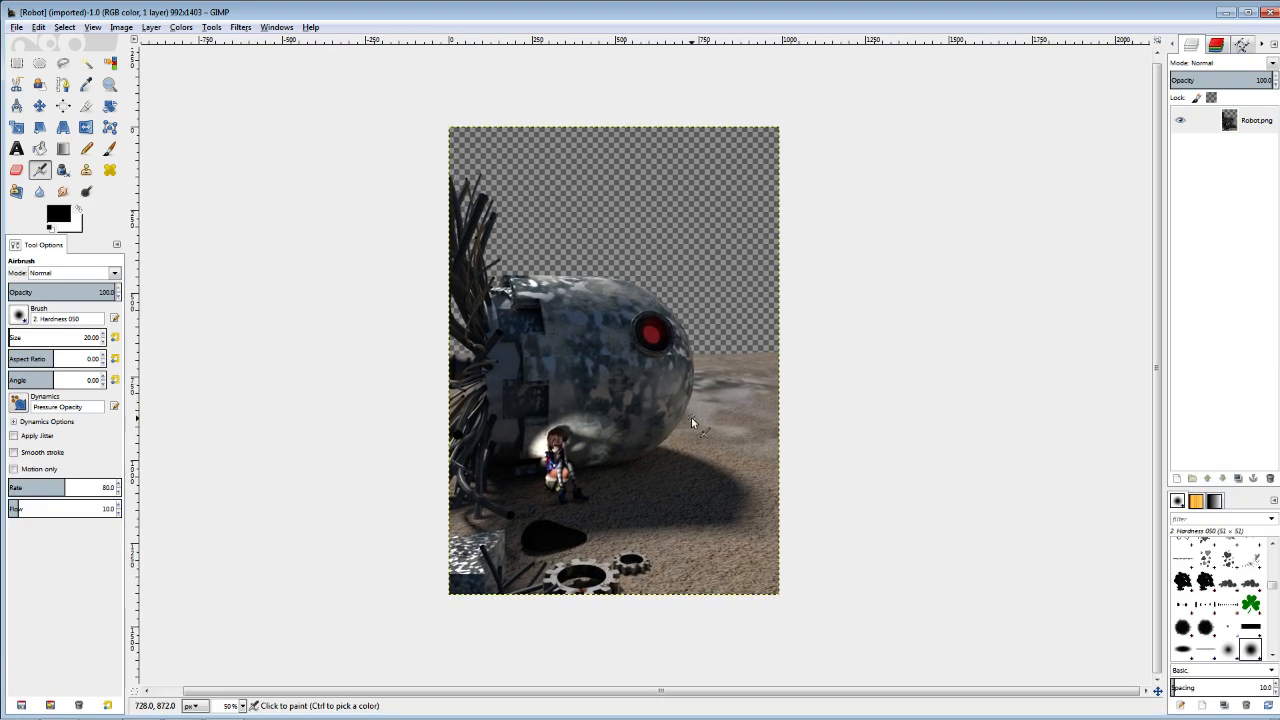
scroll(692, 417, "up", 1)
left_click_drag(686, 443, 655, 385)
scroll(684, 438, "up", 1)
scroll(690, 384, "down", 1)
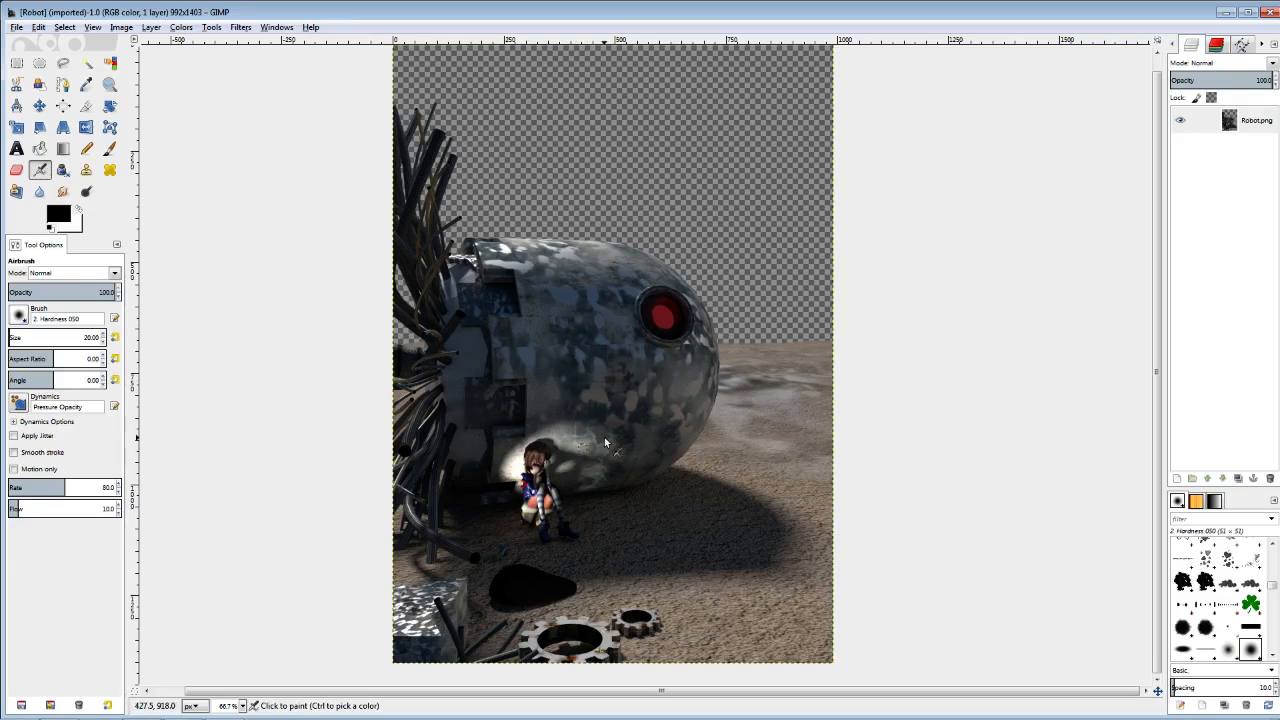
left_click_drag(592, 360, 581, 394)
scroll(582, 360, "down", 1)
scroll(582, 360, "up", 1)
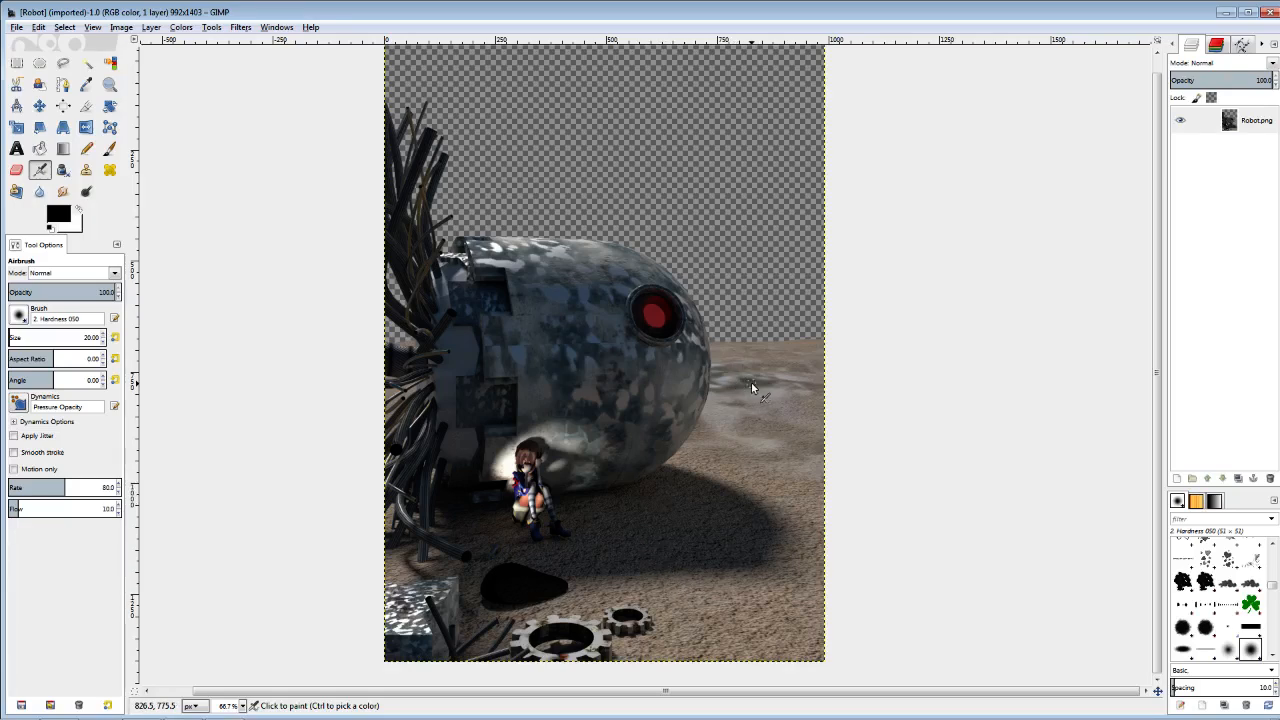
scroll(611, 351, "down", 1)
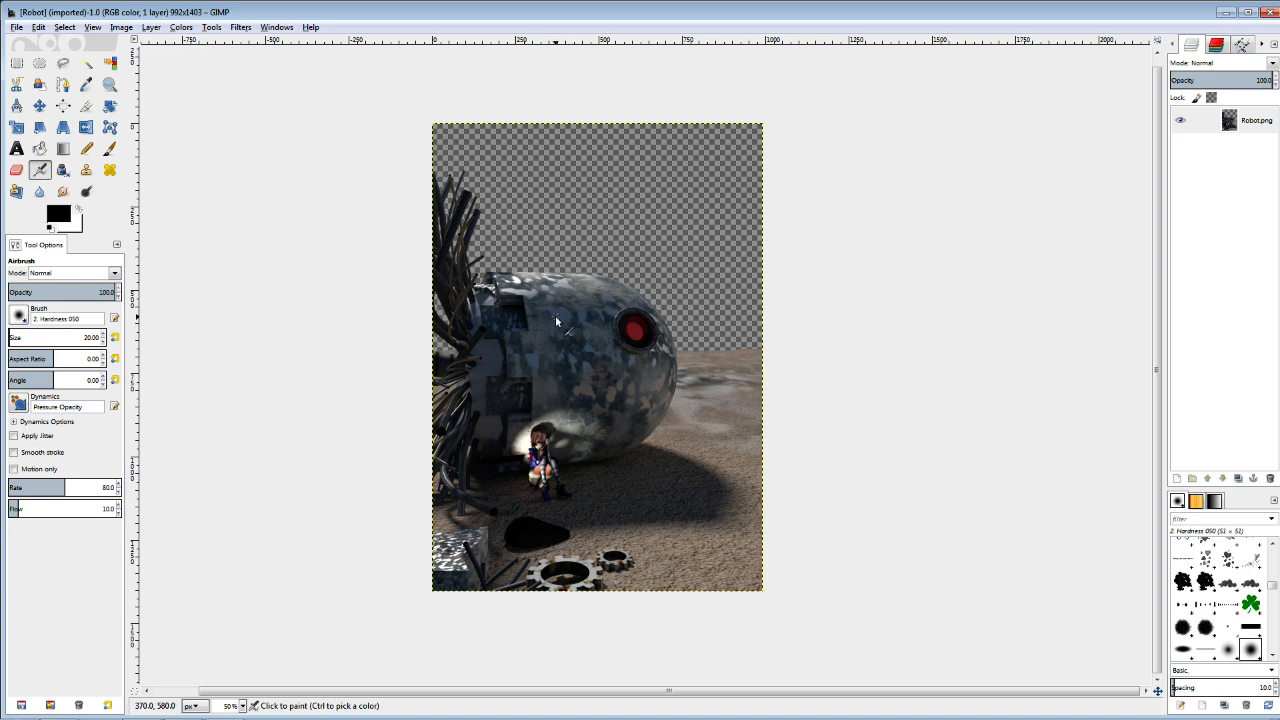
key("plus")
key("minus")
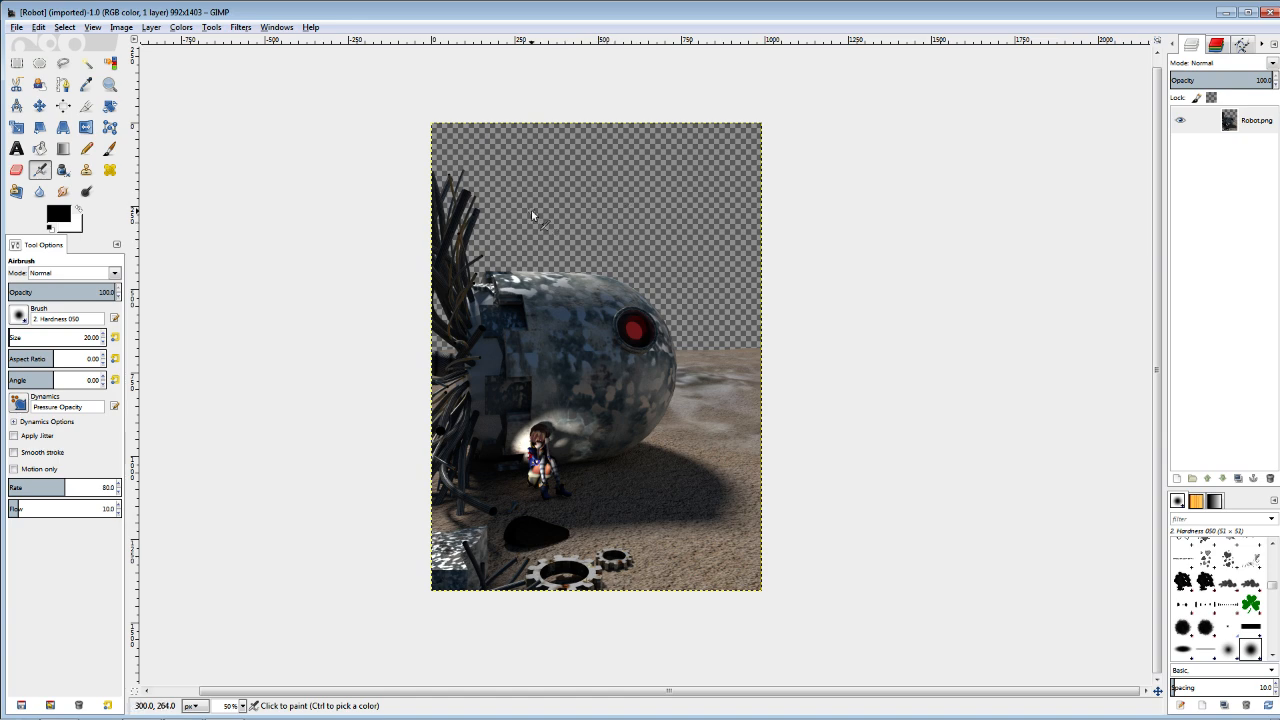
Open the cloud photo IMG_0987.JPG as a layer and place it beneath the Robot.png layer.
left_click(15, 27)
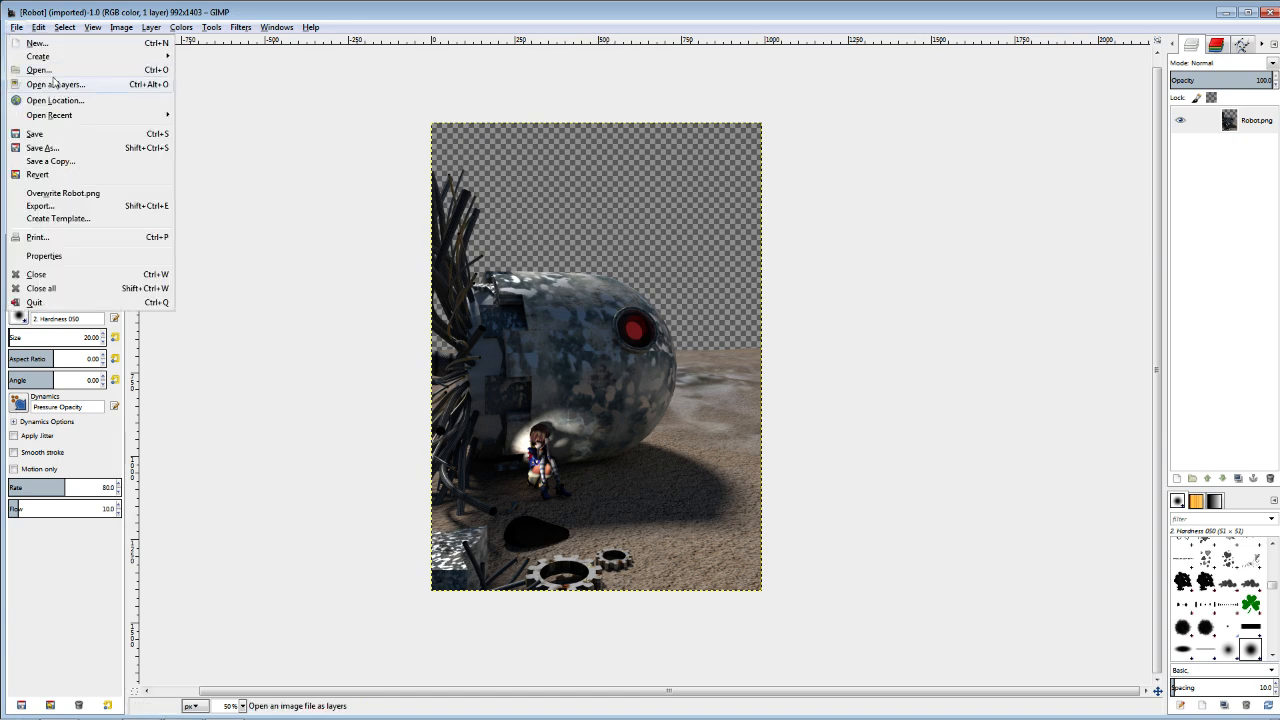
left_click(53, 85)
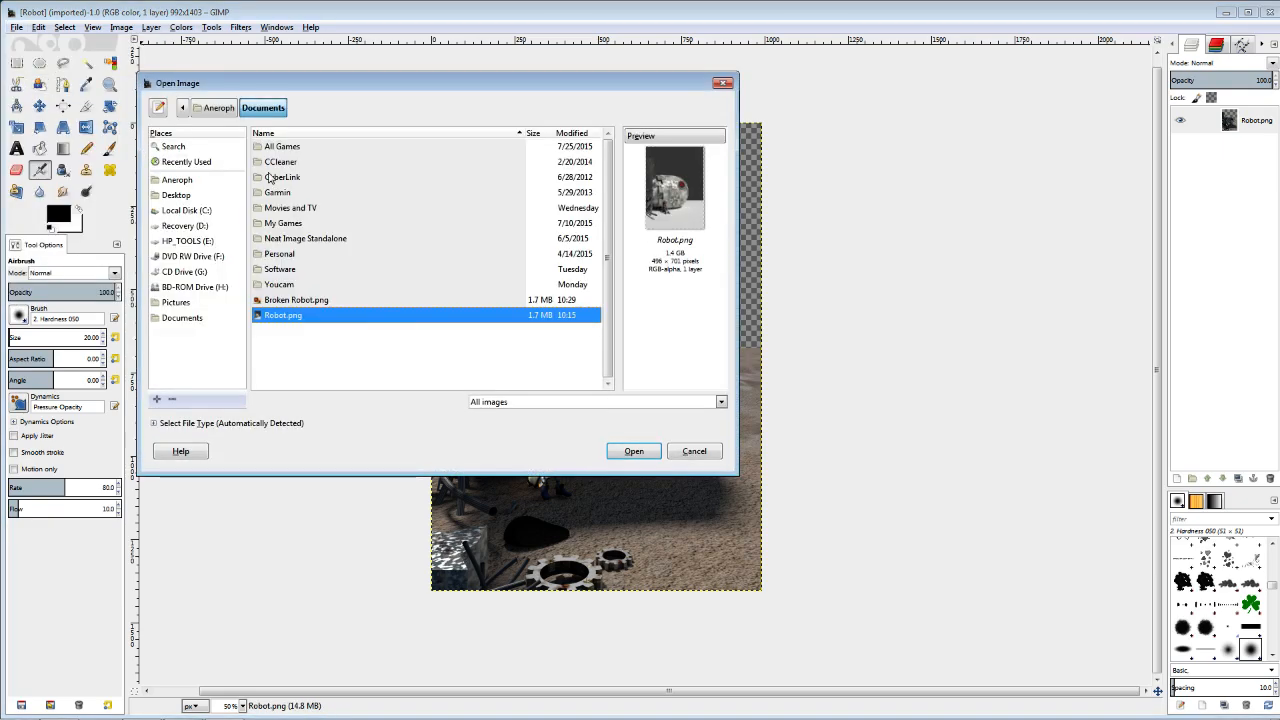
left_click(186, 162)
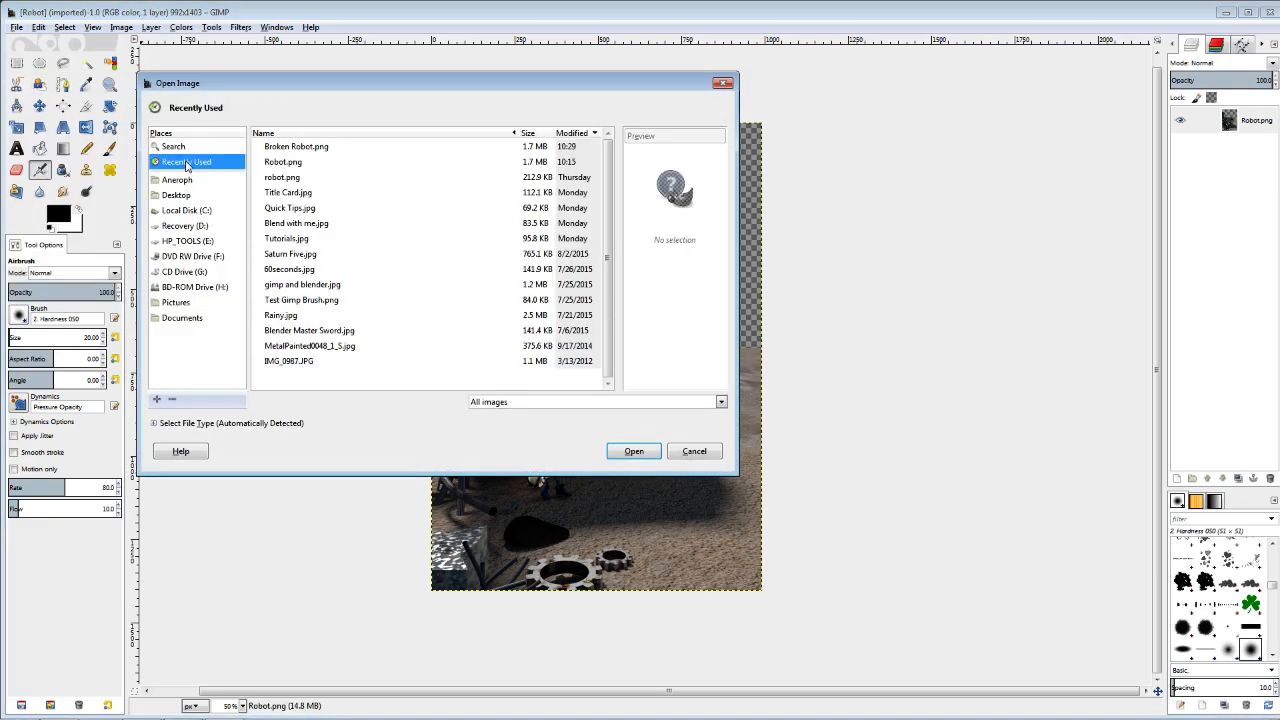
double_click(300, 361)
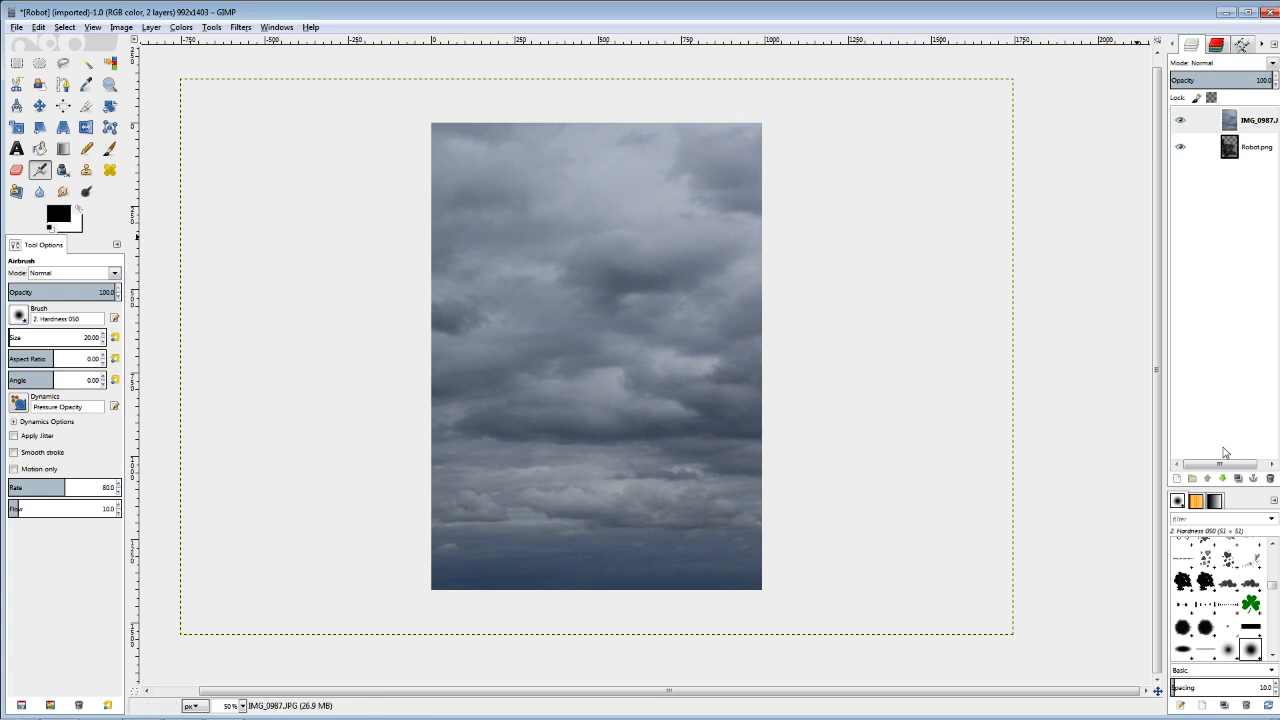
left_click(1224, 479)
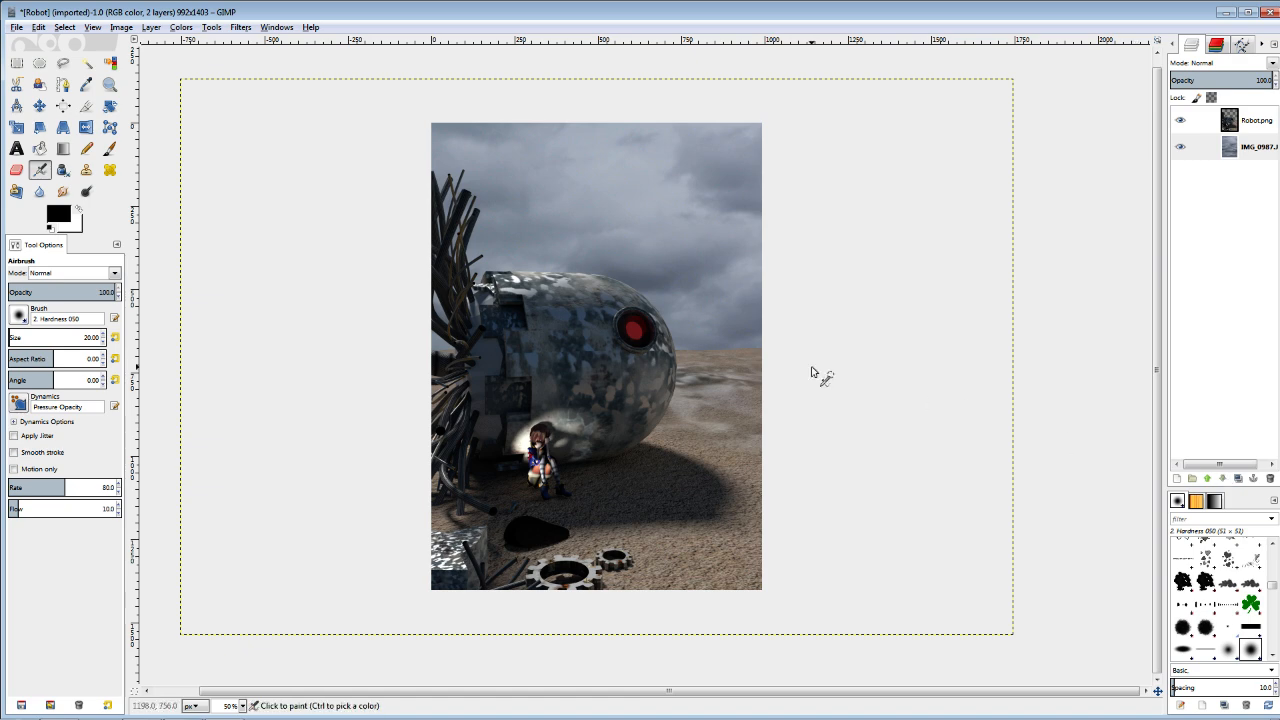
Scale the cloud layer down to about 1207 × 805 px with its aspect ratio kept.
left_click(16, 127)
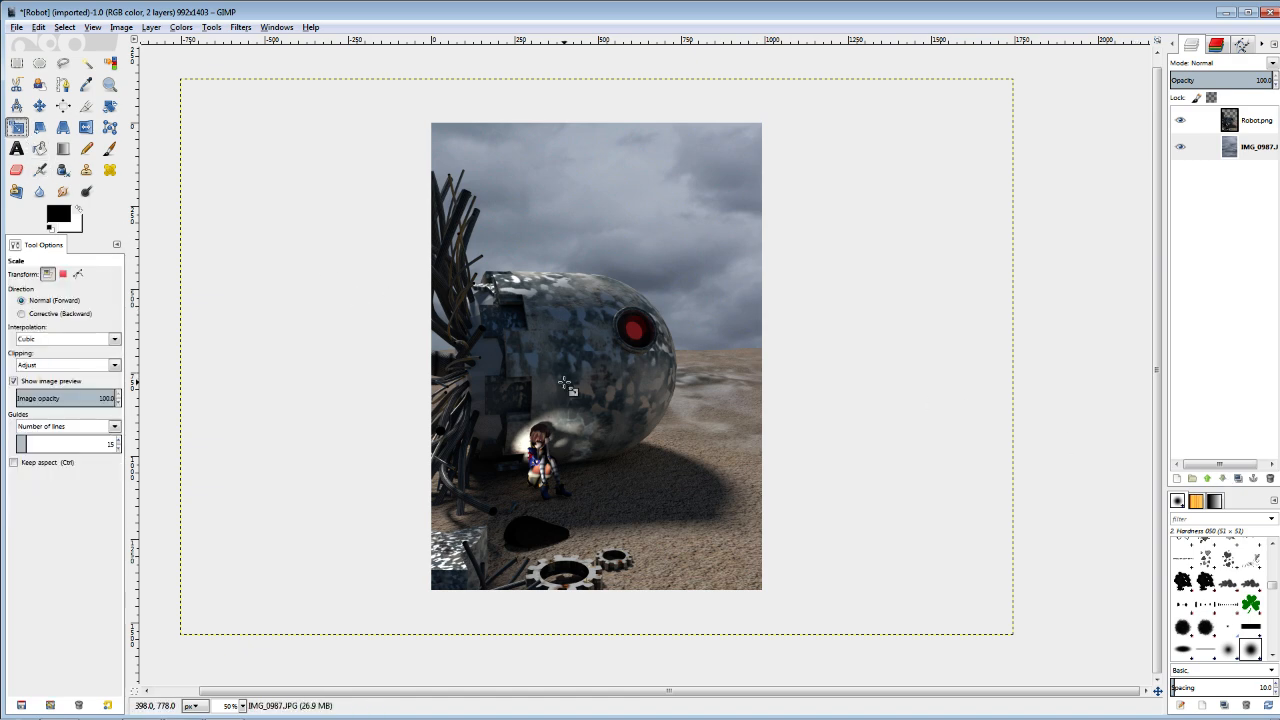
left_click(148, 125)
left_click(117, 104)
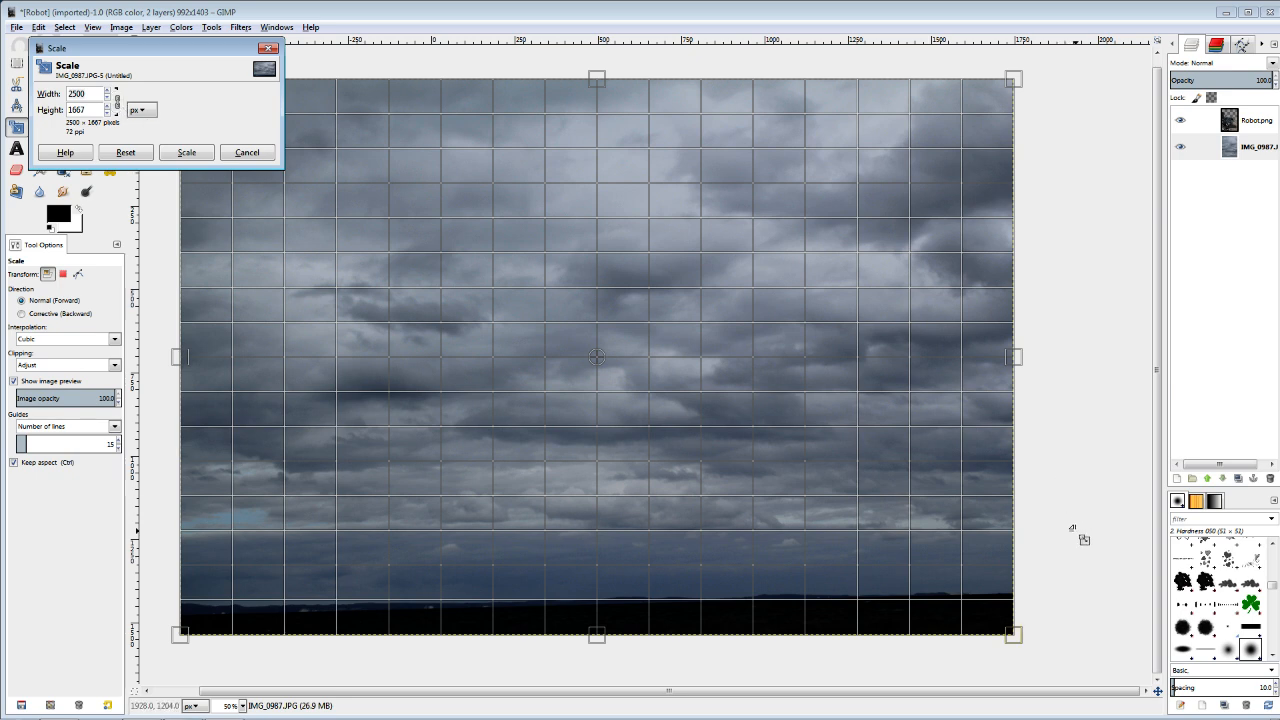
left_click_drag(1014, 634, 562, 346)
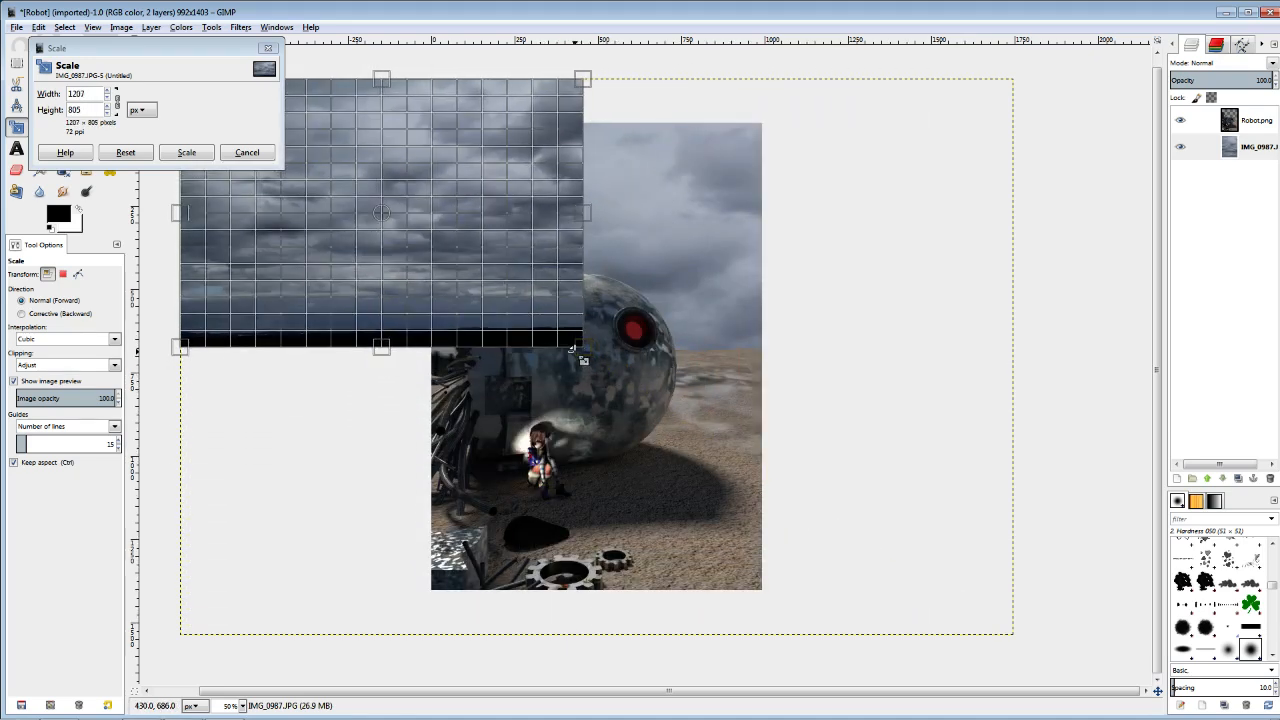
left_click(186, 152)
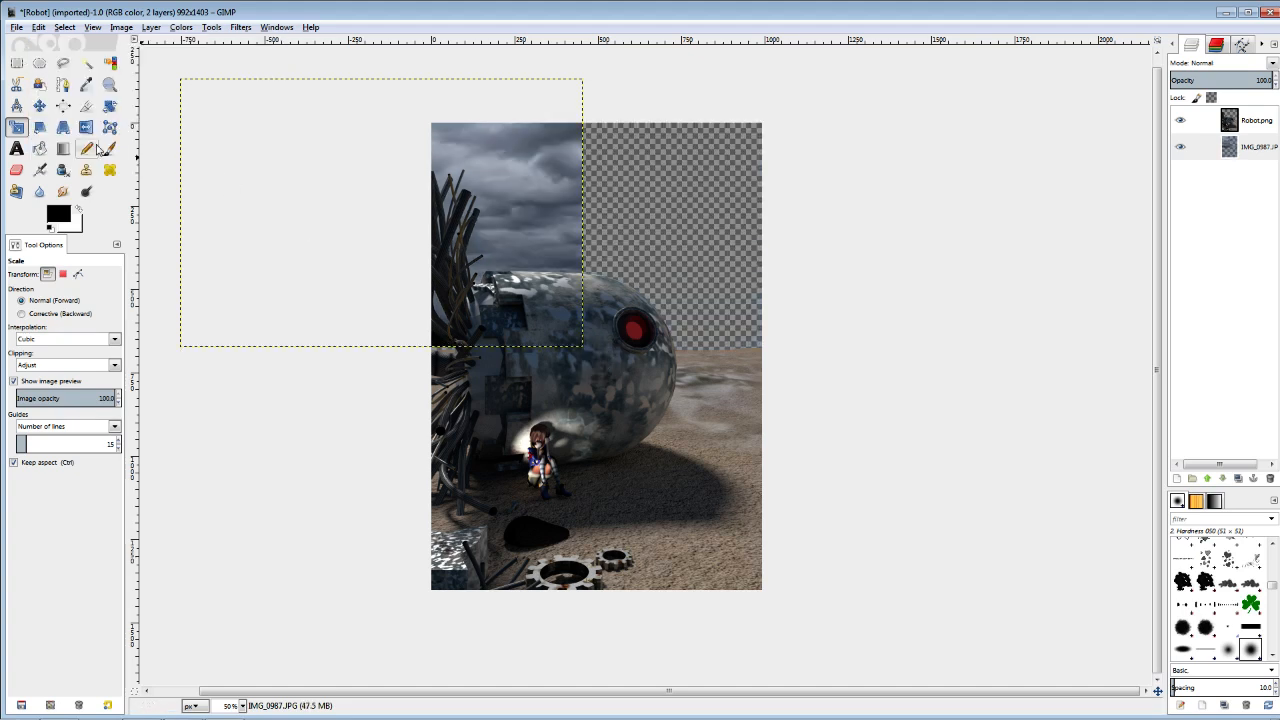
Set the Move tool to the active layer and position the clouds over the empty sky, down to the desert horizon.
left_click(40, 106)
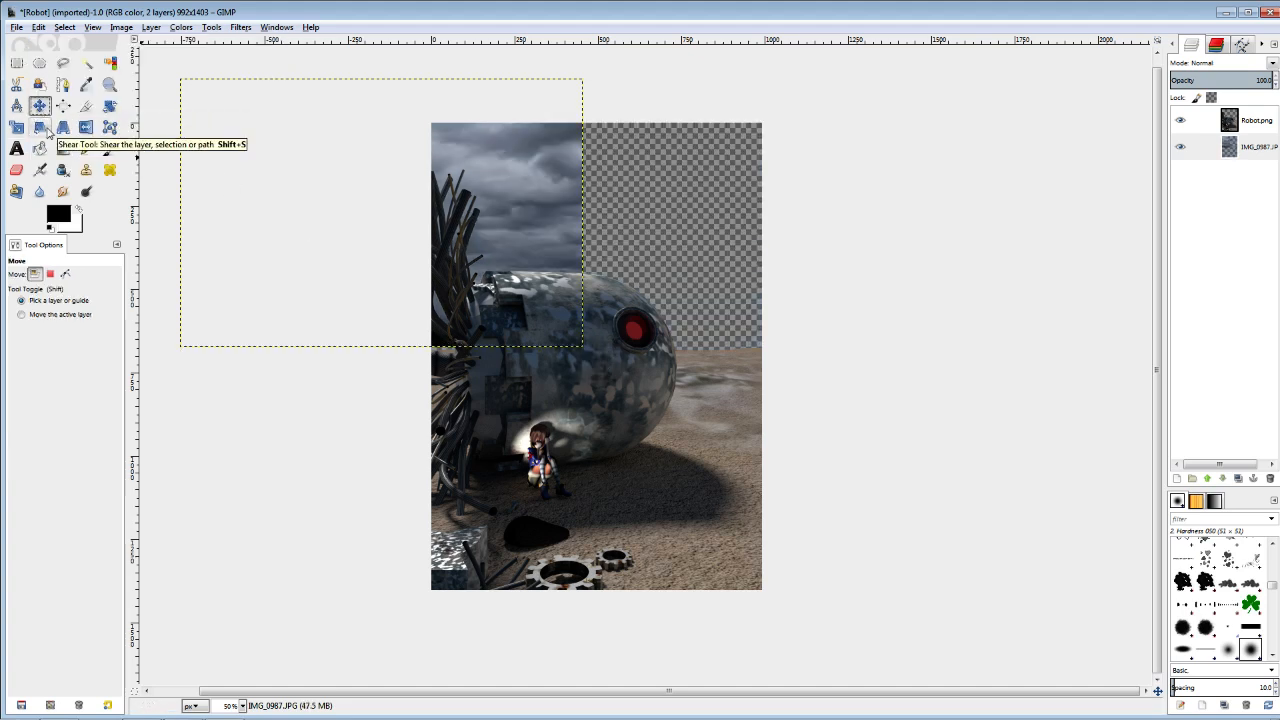
left_click(22, 315)
left_click_drag(474, 303, 679, 311)
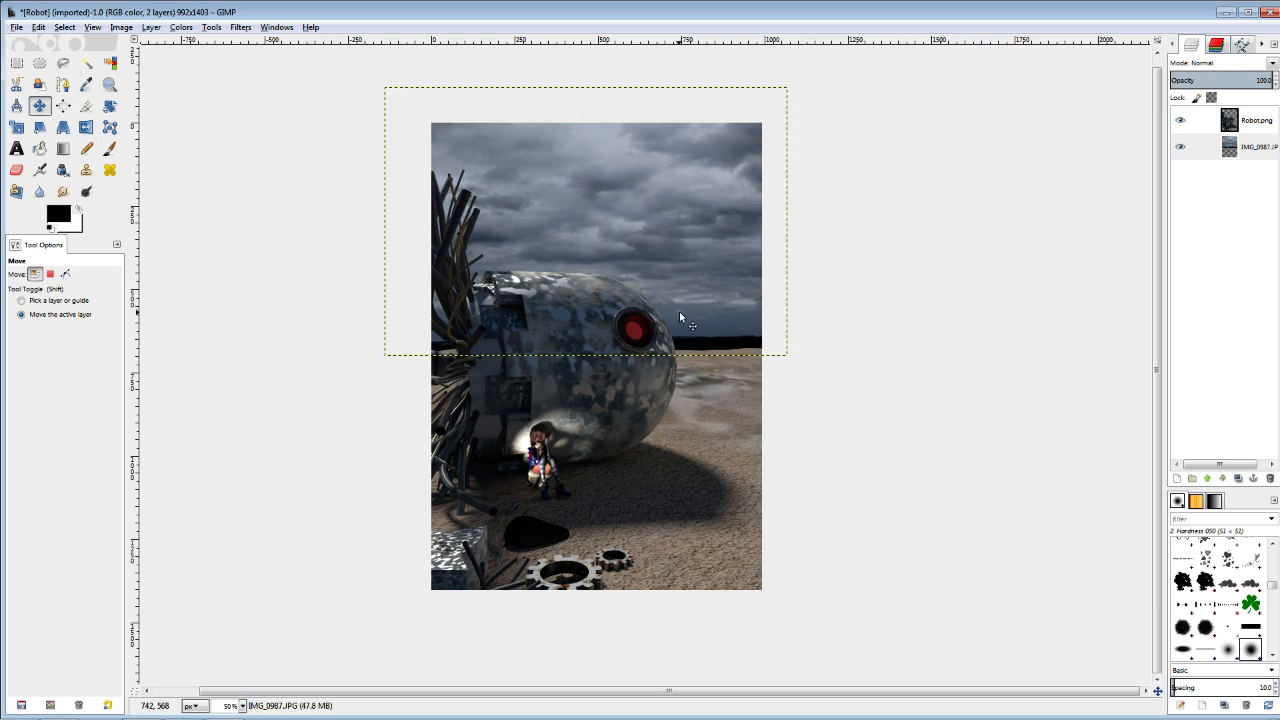
Scale the cloud layer to about 1064 × 709 px and nudge it to cover the sky up to the canvas edges.
left_click(16, 127)
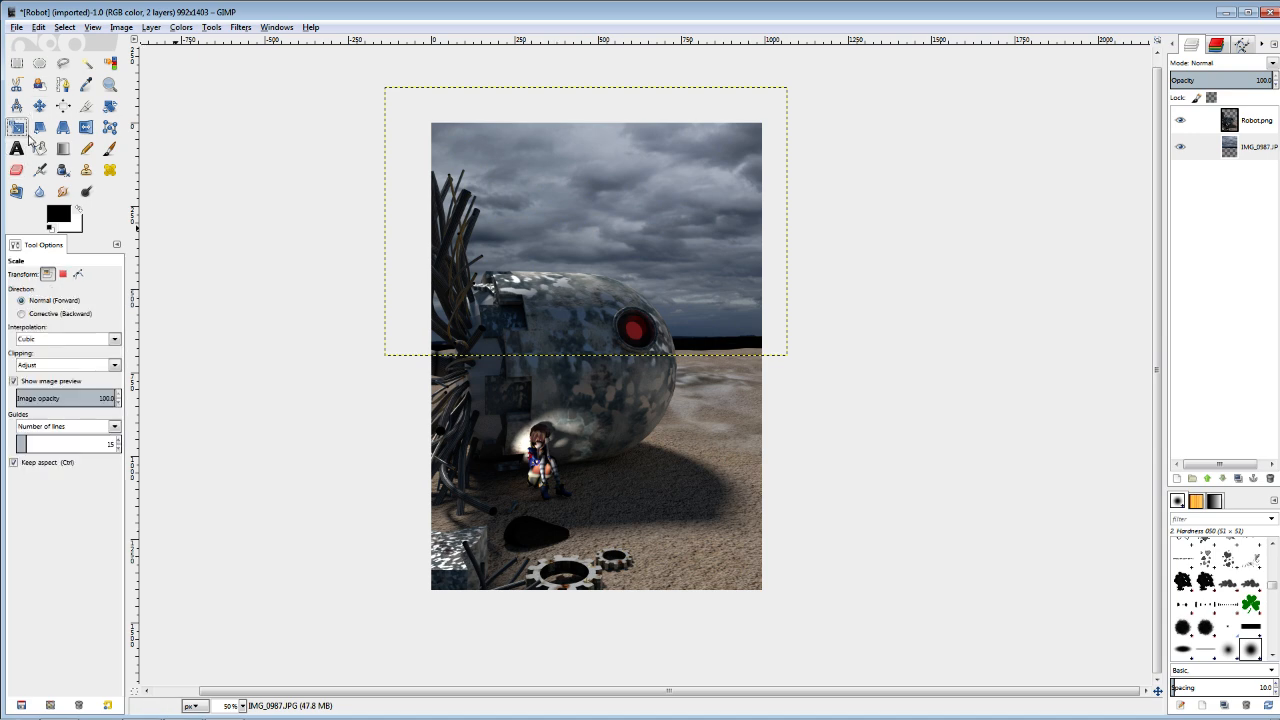
left_click(560, 222)
left_click_drag(387, 88, 440, 122)
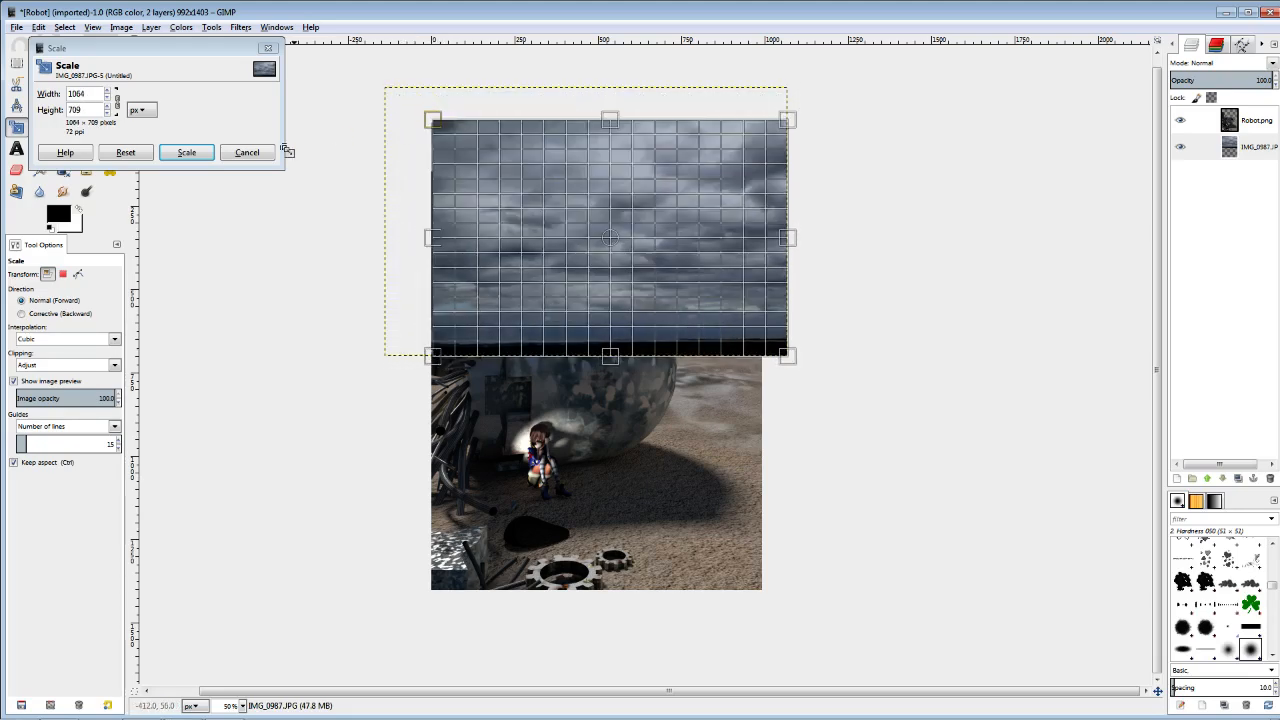
left_click(185, 153)
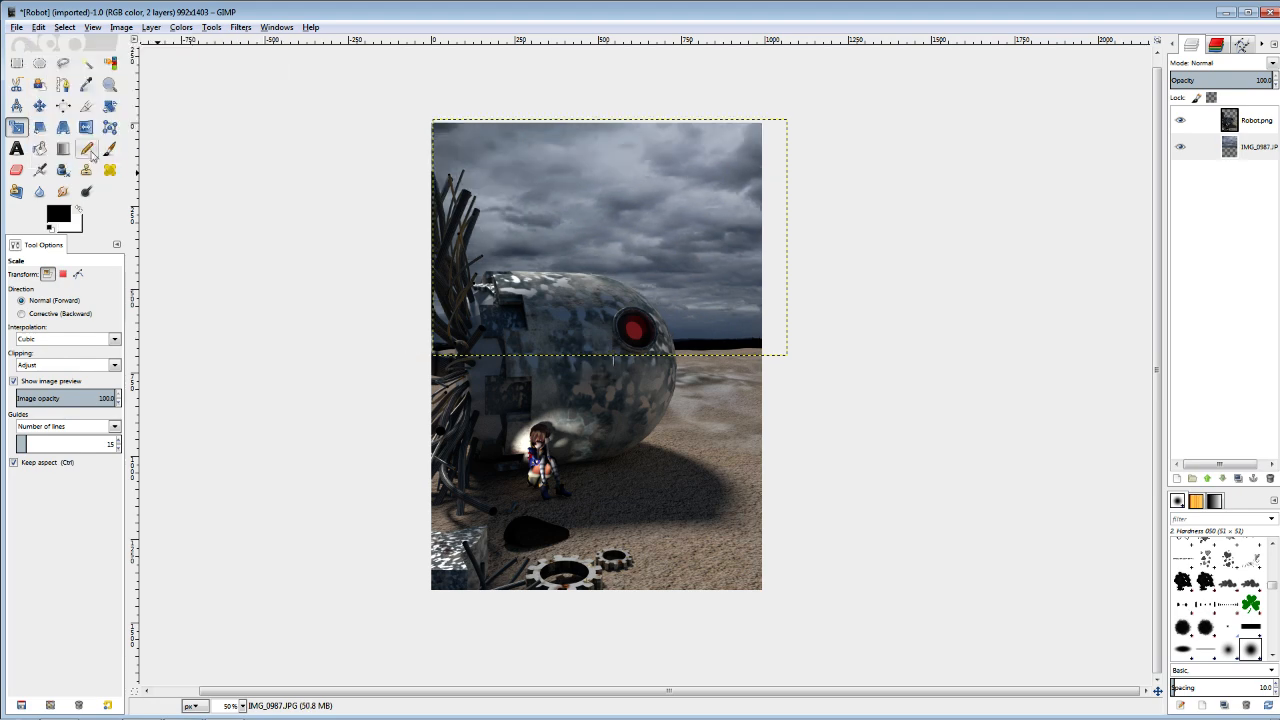
left_click(40, 105)
left_click_drag(699, 239, 698, 237)
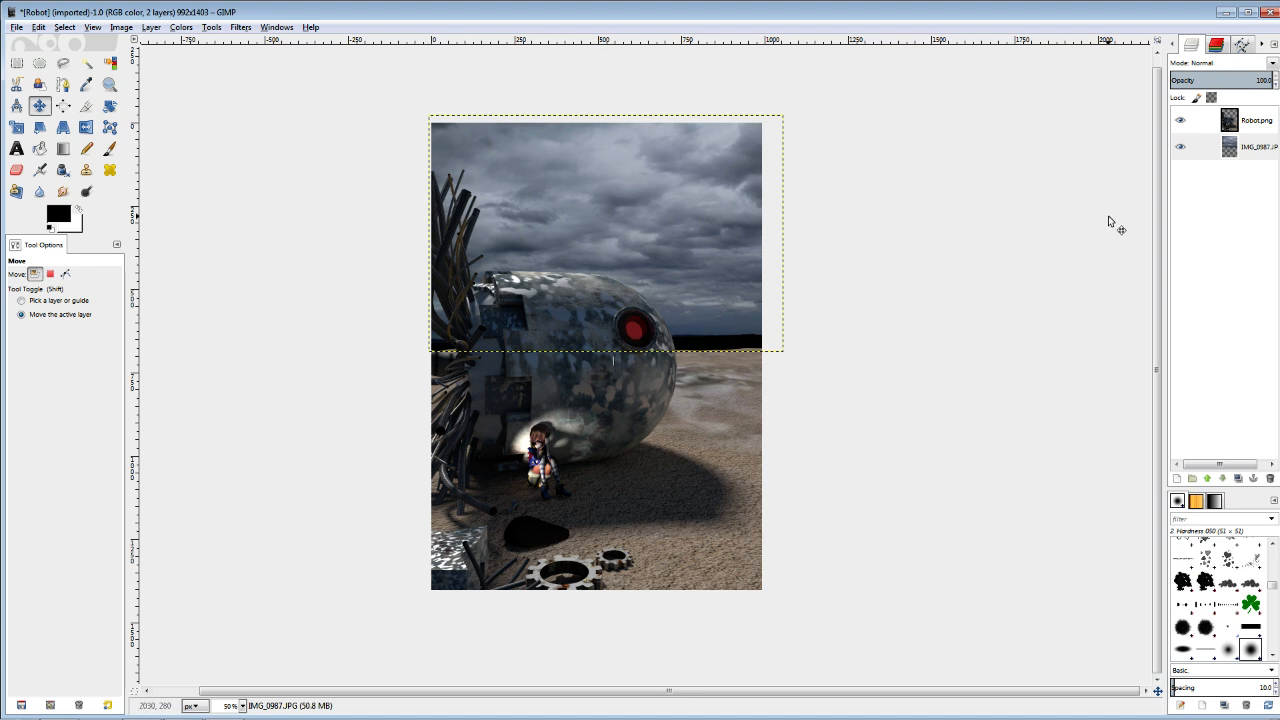
Try flipping the Robot.png layer horizontally, then restore its original direction.
left_click(1242, 128)
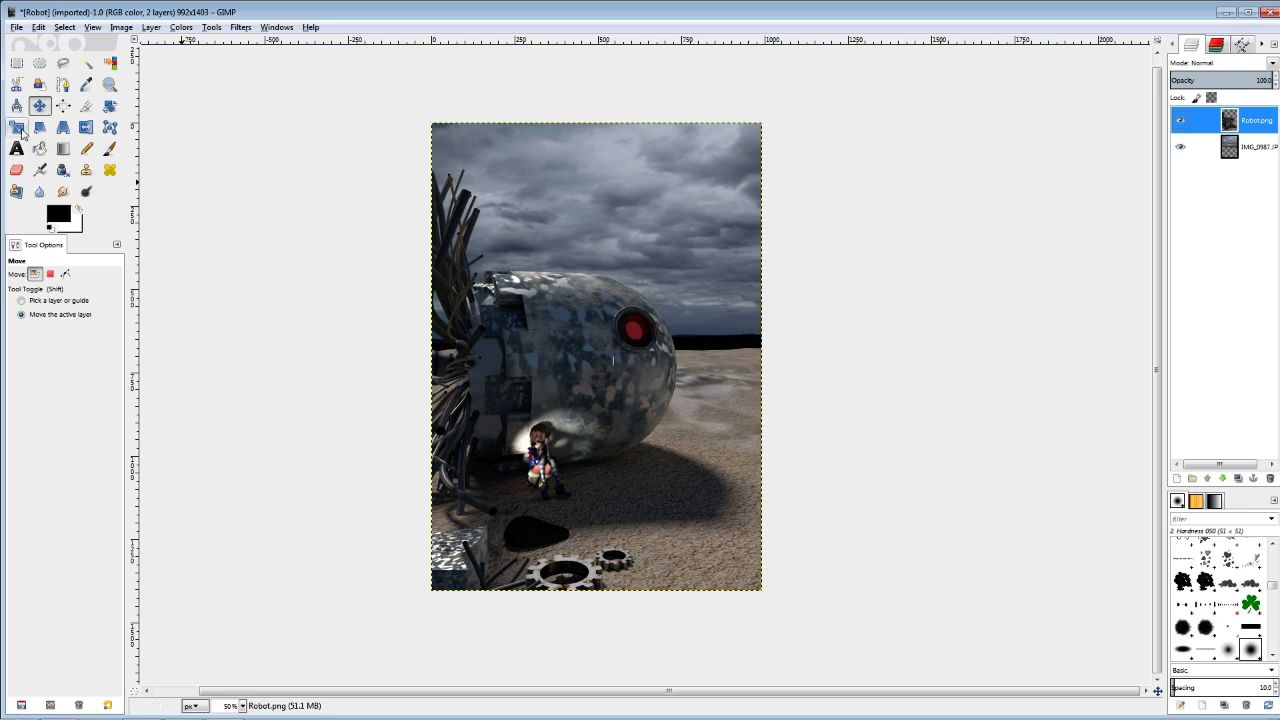
left_click(86, 127)
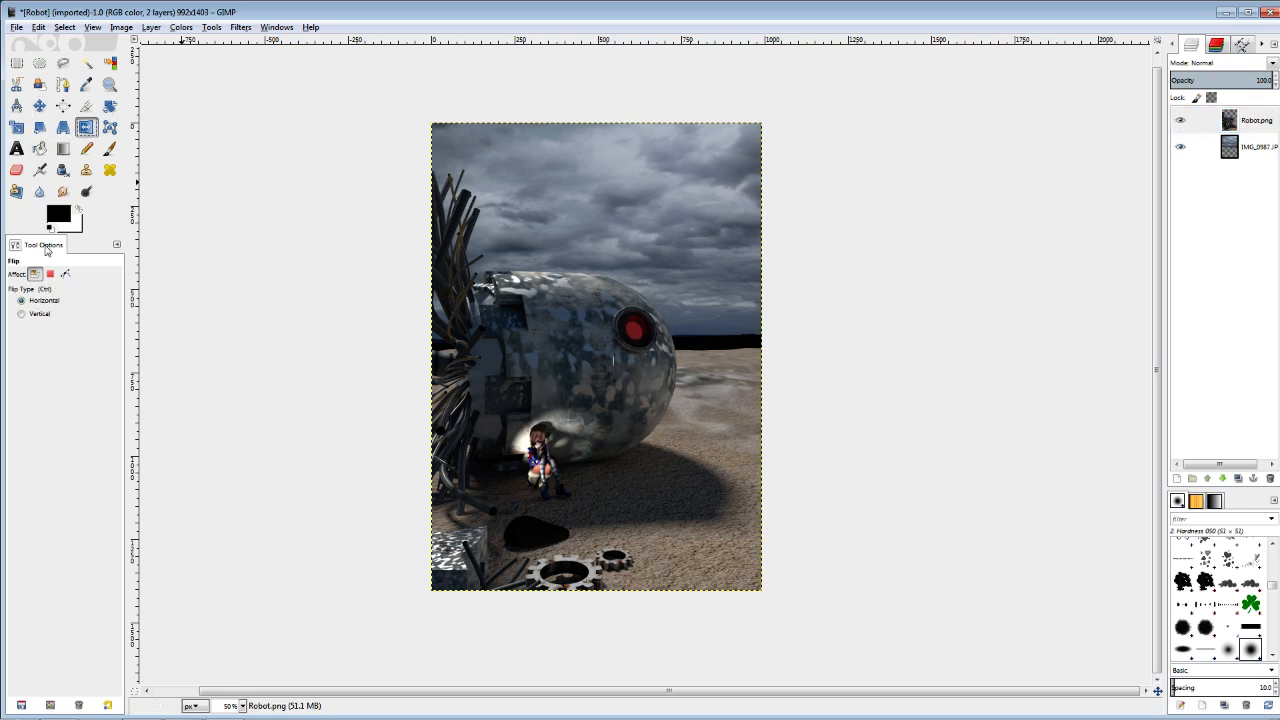
left_click(531, 255)
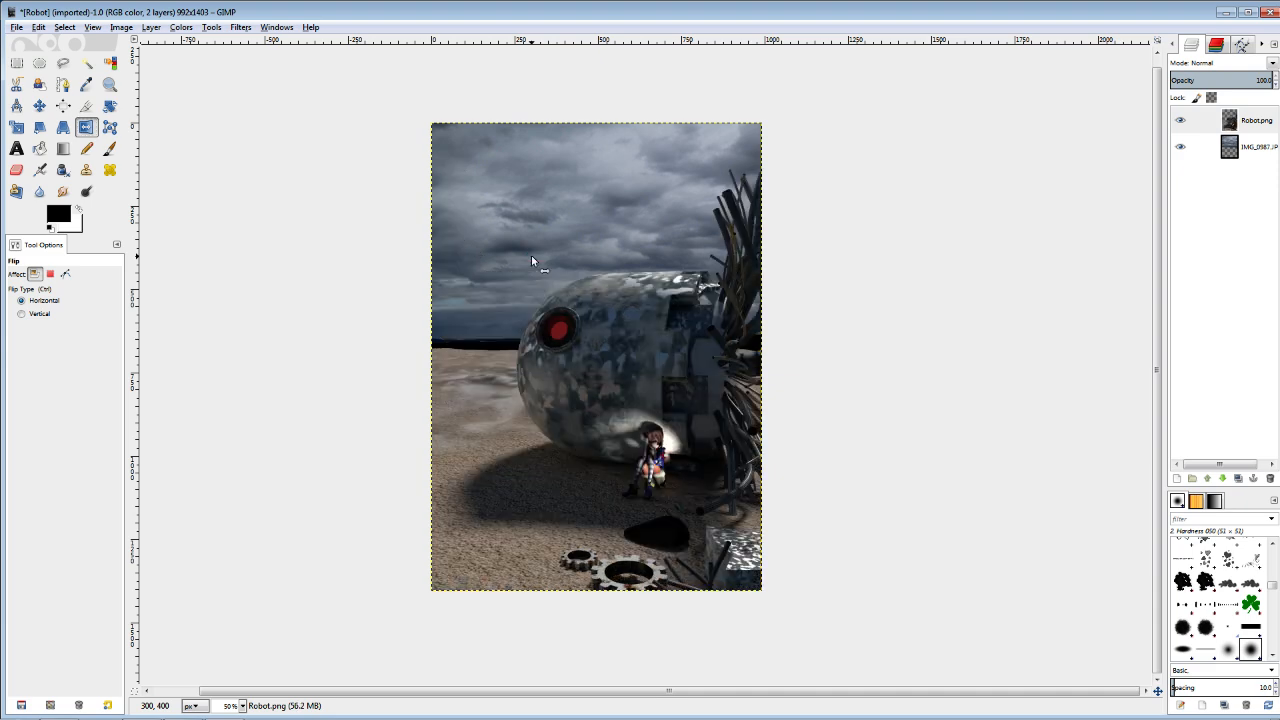
left_click(924, 248)
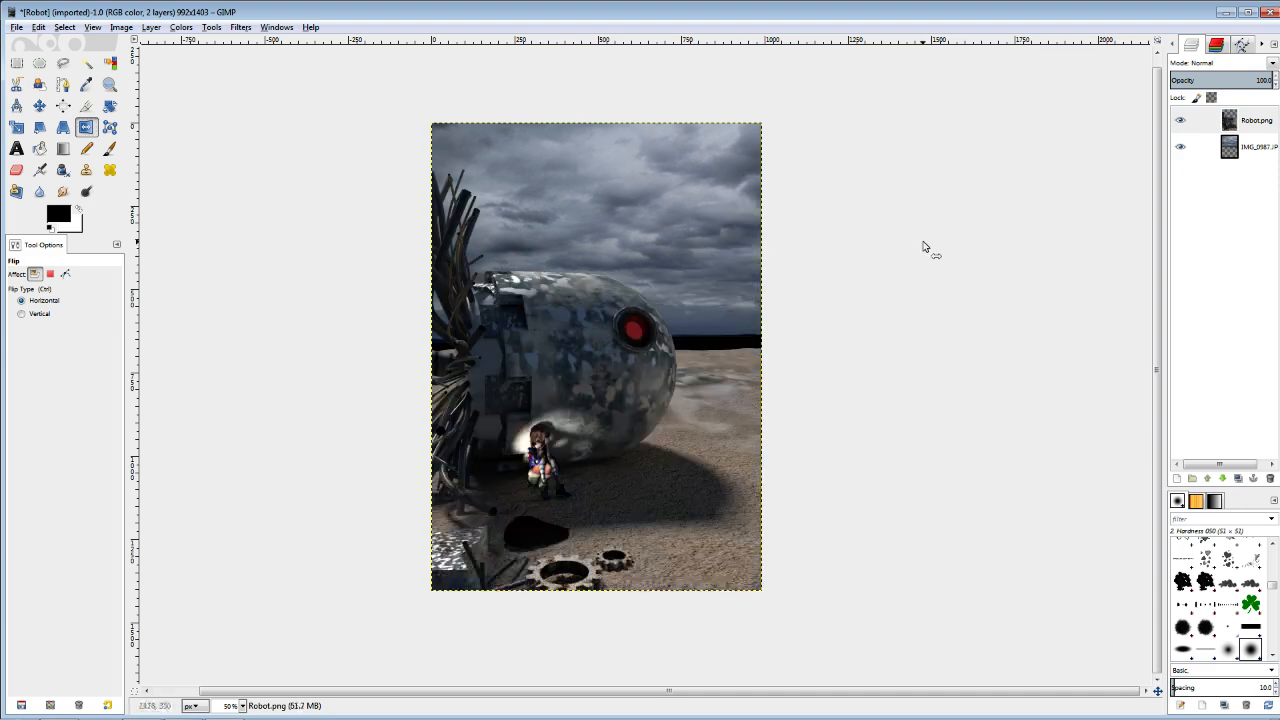
Try a horizontal flip of the cloud layer and flip it back.
left_click(1245, 148)
left_click(663, 226)
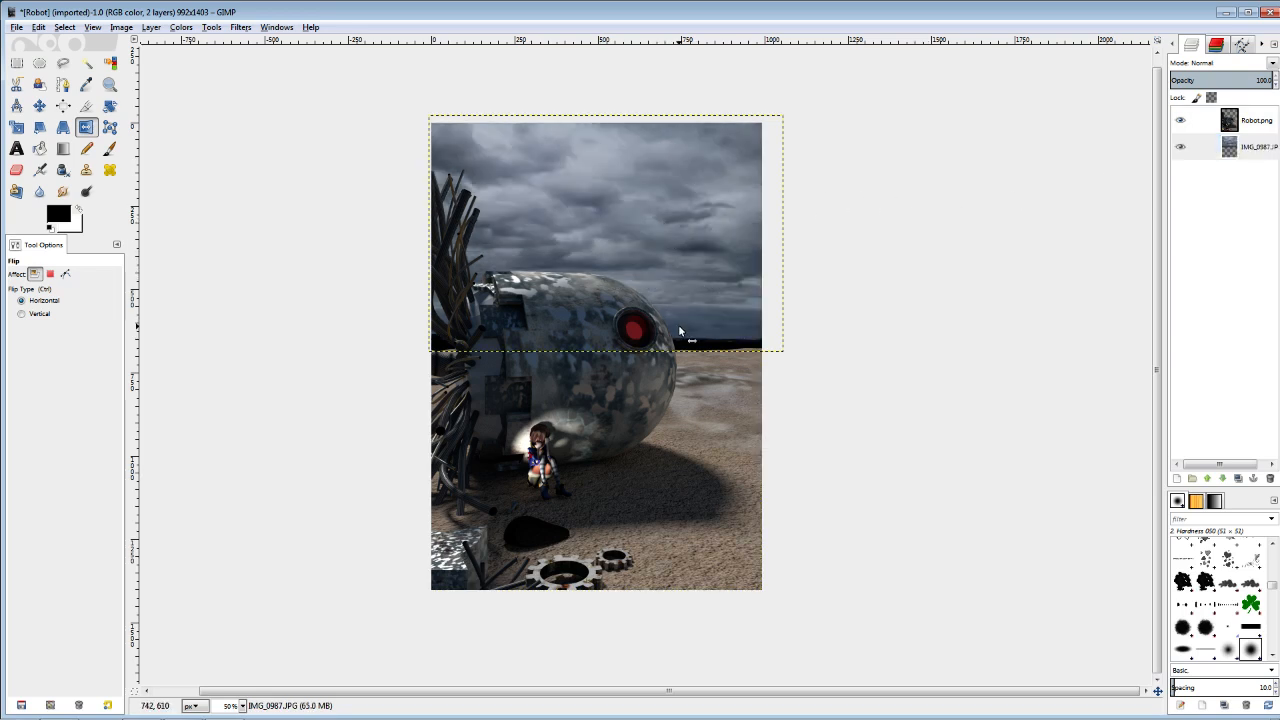
left_click(513, 196)
Select the Robot.png layer and lower its saturation to just below -42 with Hue-Saturation.
left_click(1250, 124)
middle_click(657, 341)
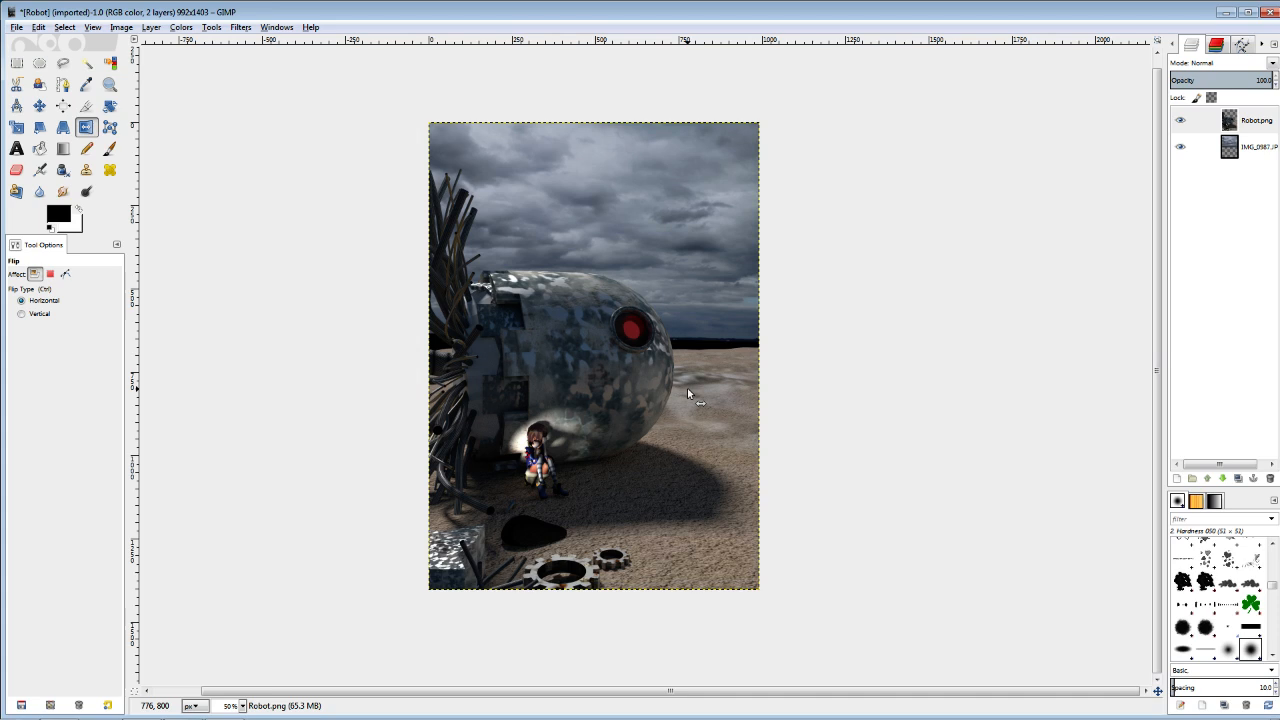
key("plus")
key("plus")
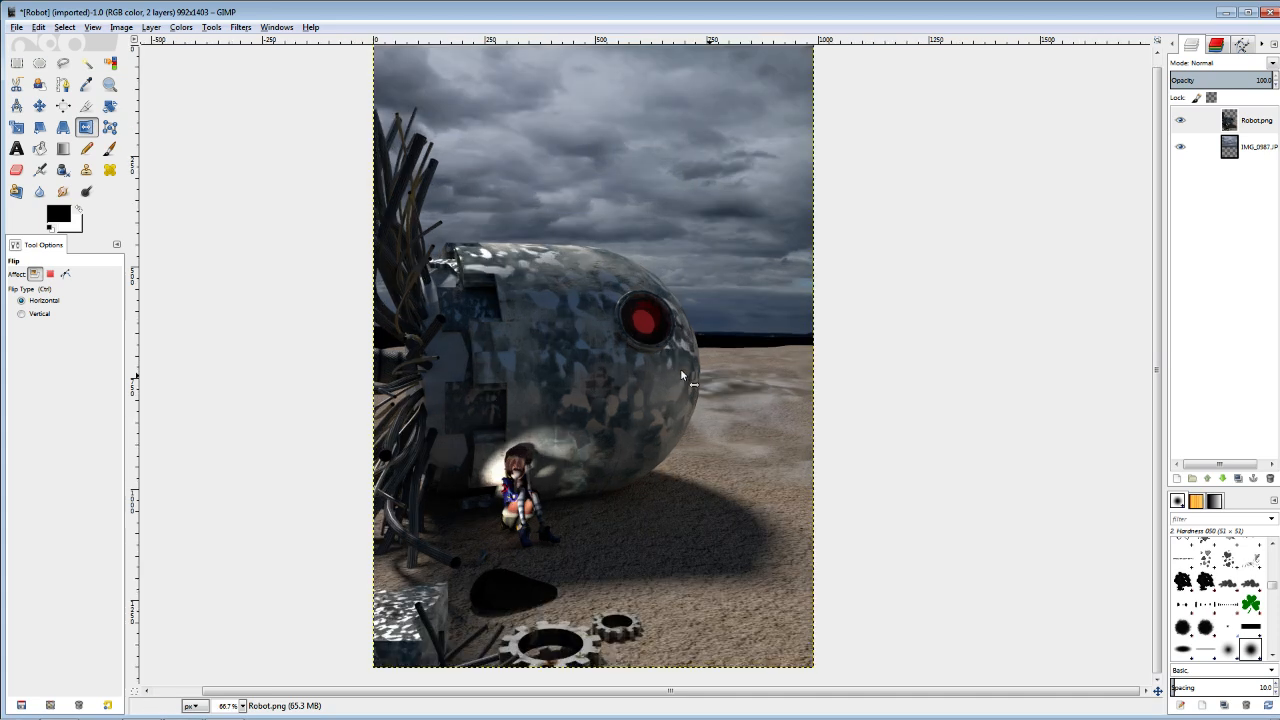
key("minus")
key("minus")
key("plus")
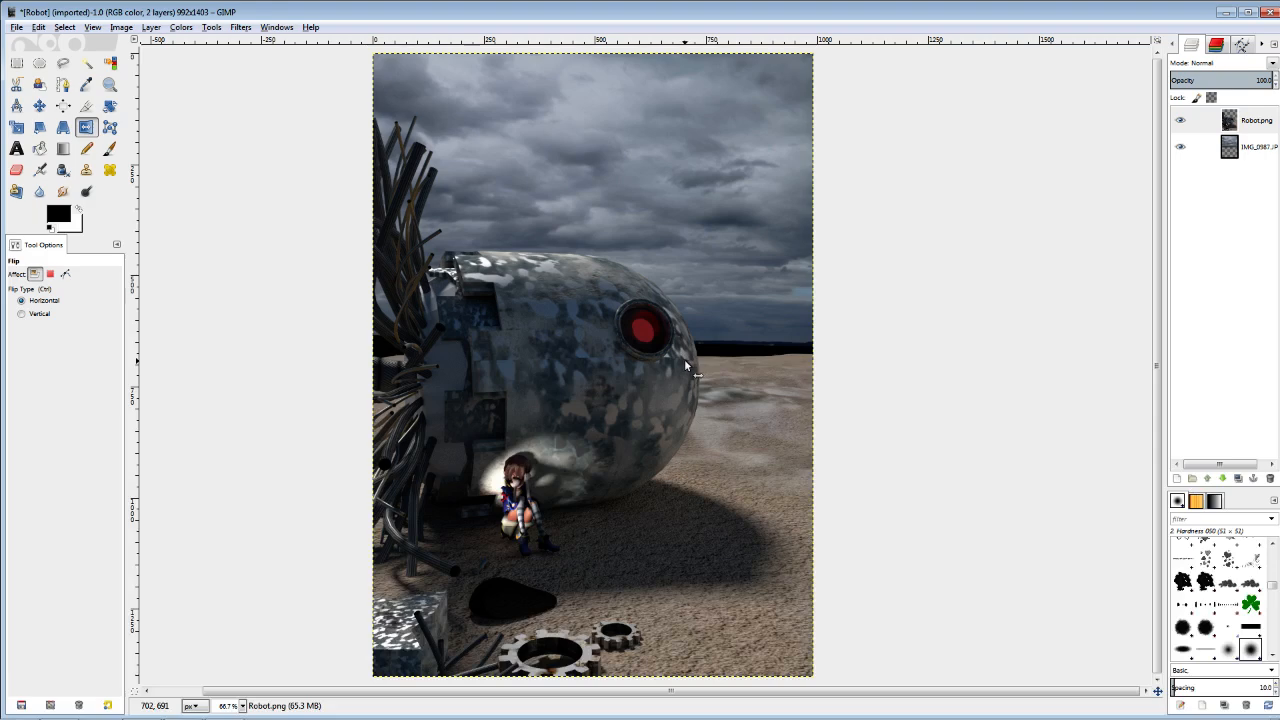
key("minus")
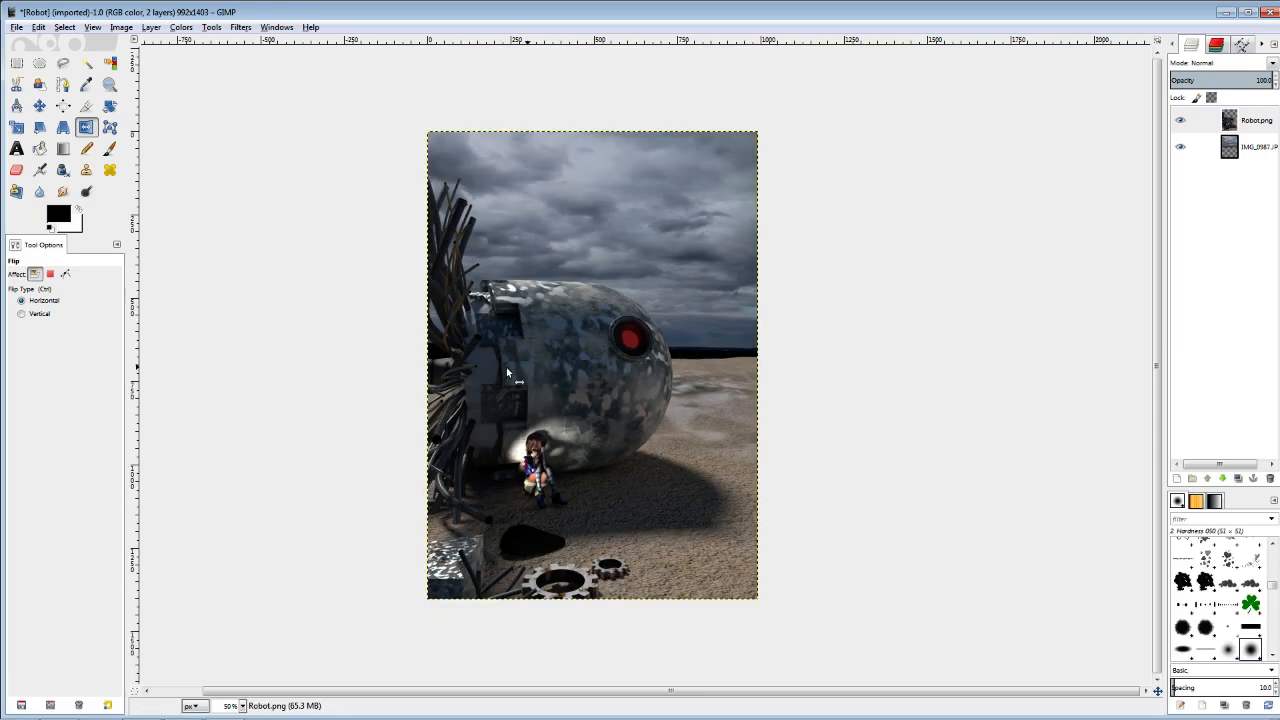
key("plus")
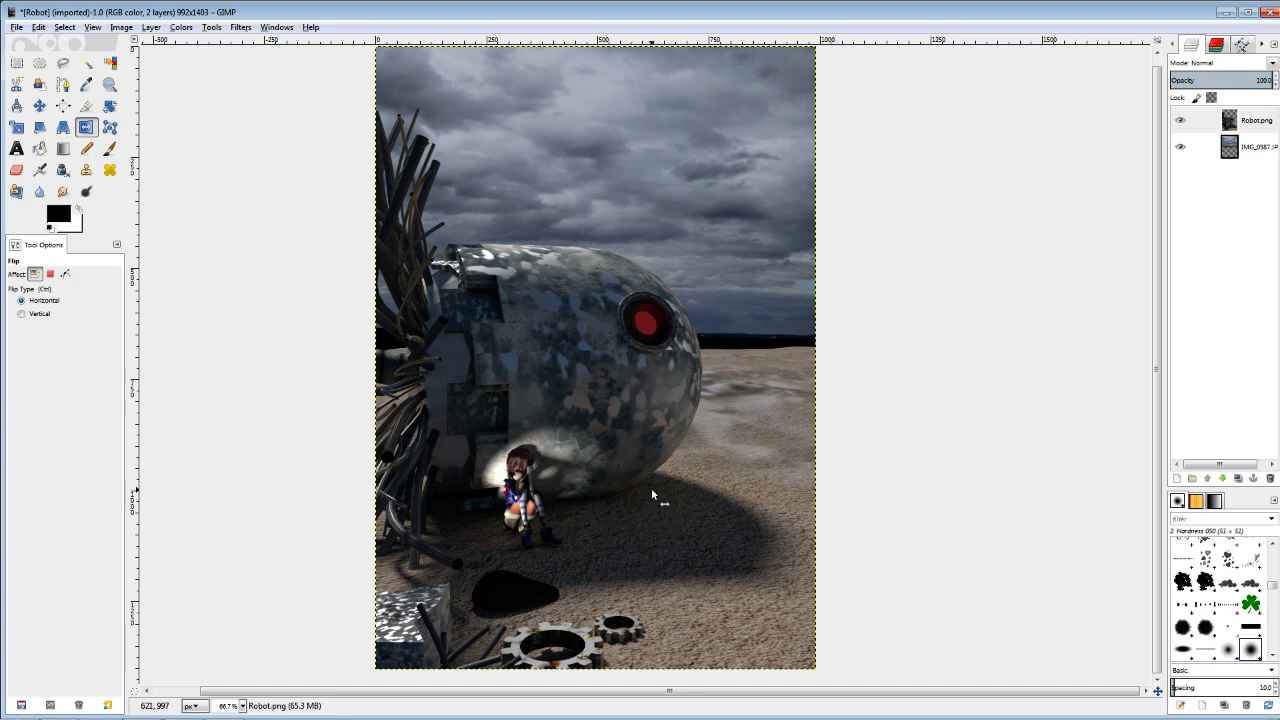
left_click(182, 28)
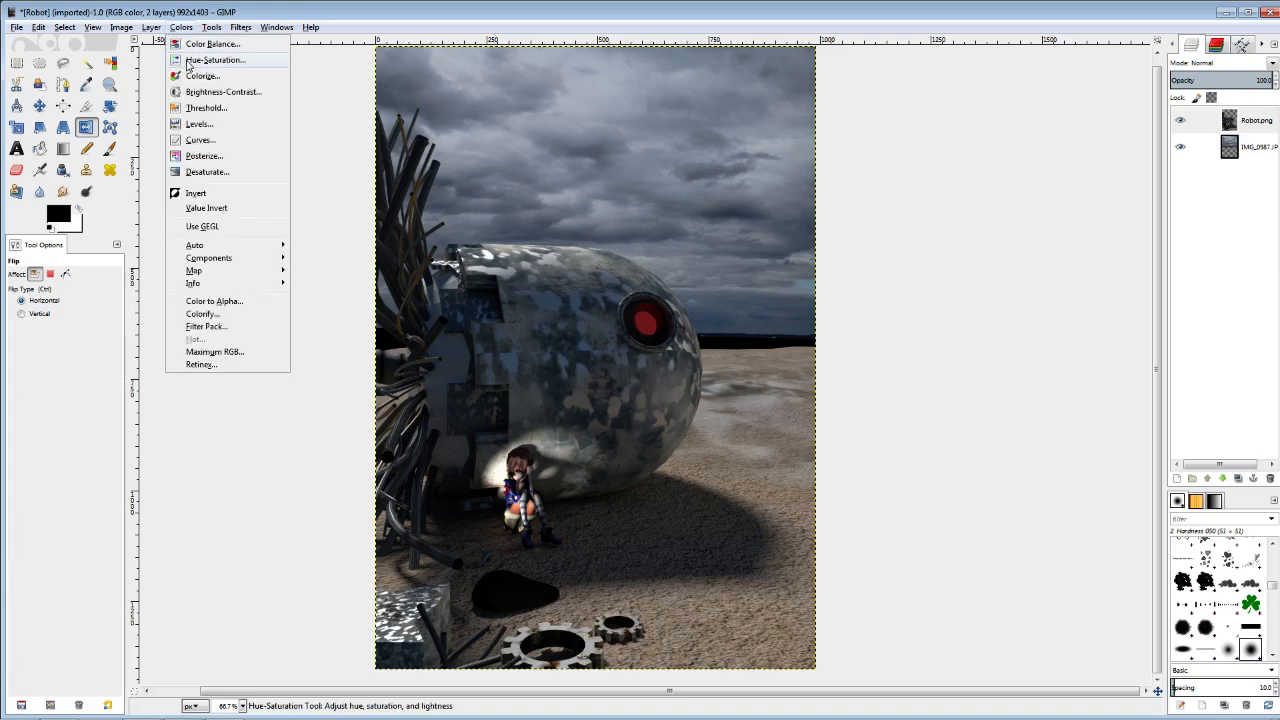
left_click(199, 62)
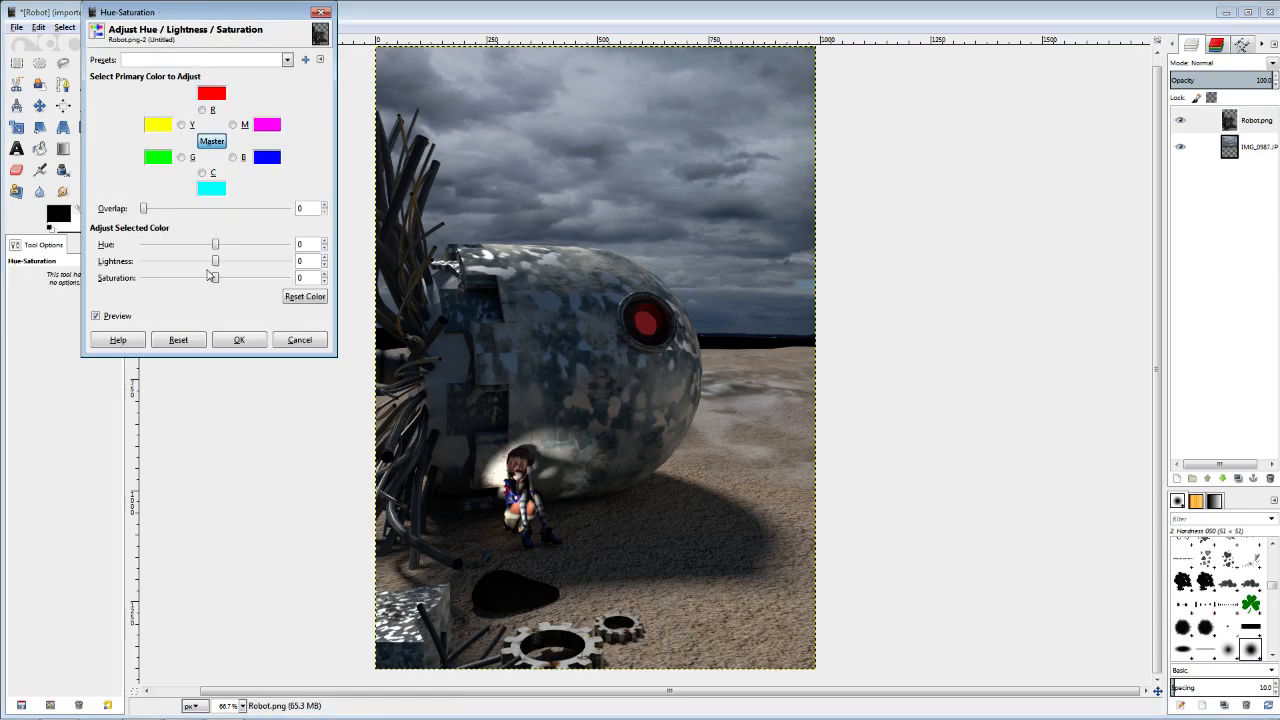
left_click_drag(215, 278, 185, 282)
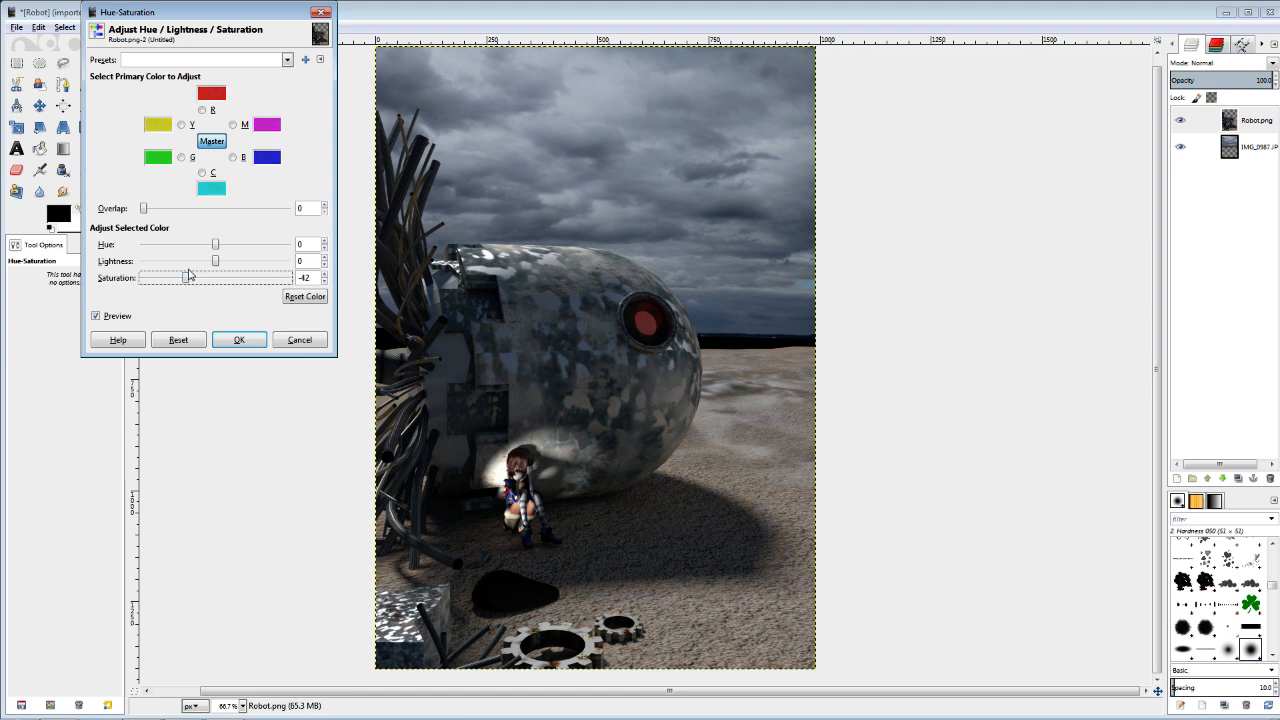
left_click(324, 284)
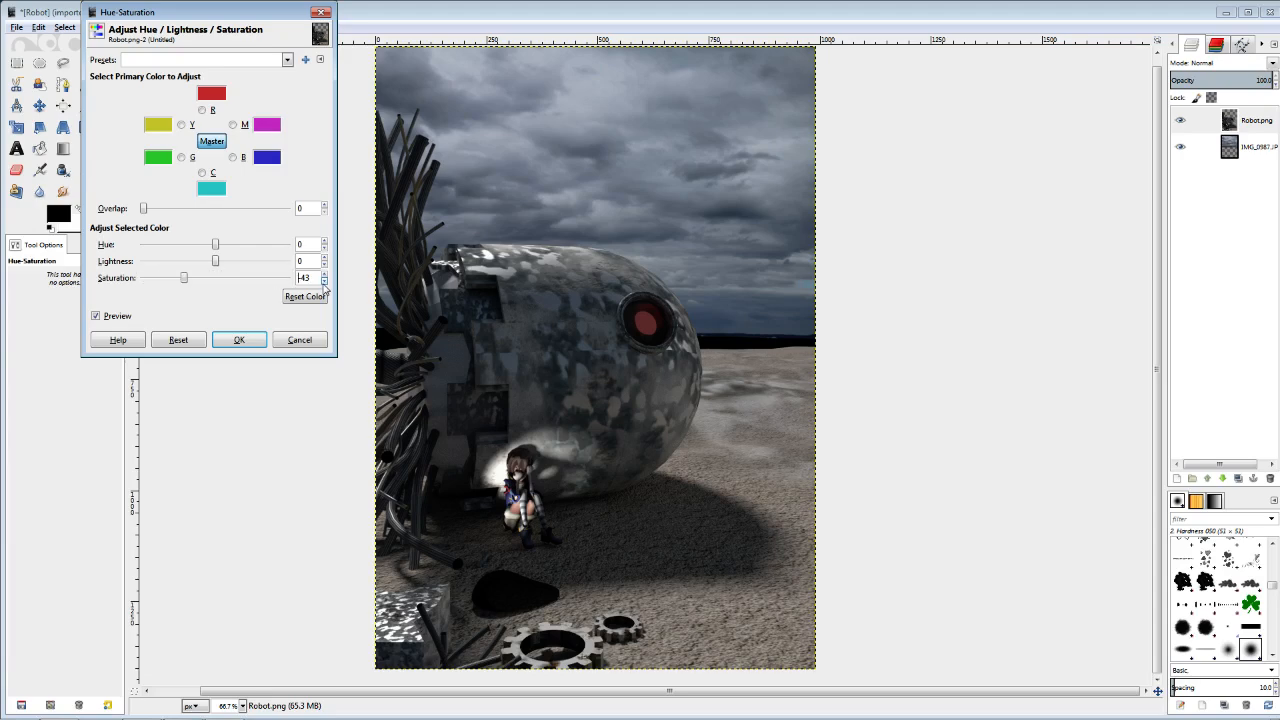
double_click(324, 284)
left_click(250, 340)
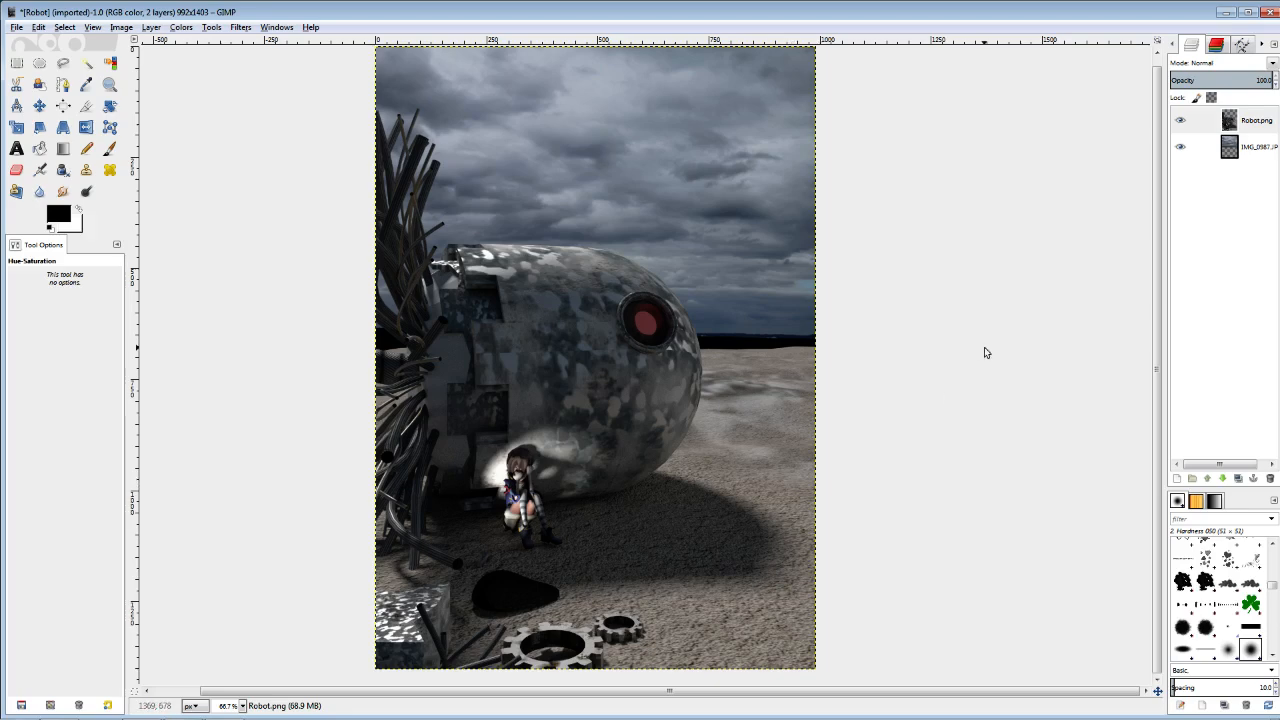
Start a Color Balance on the cloud layer, raising red in the midtones, red to 5 in the highlights, and blue in the shadows.
key("minus")
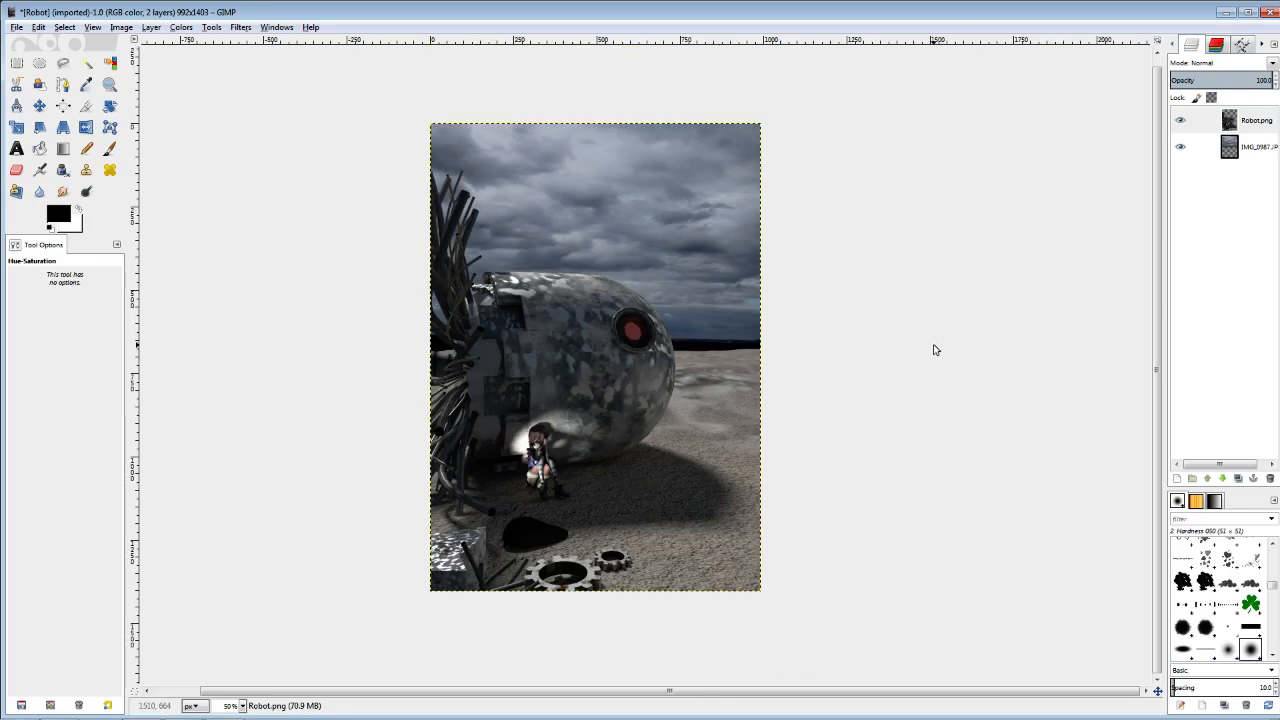
key("plus")
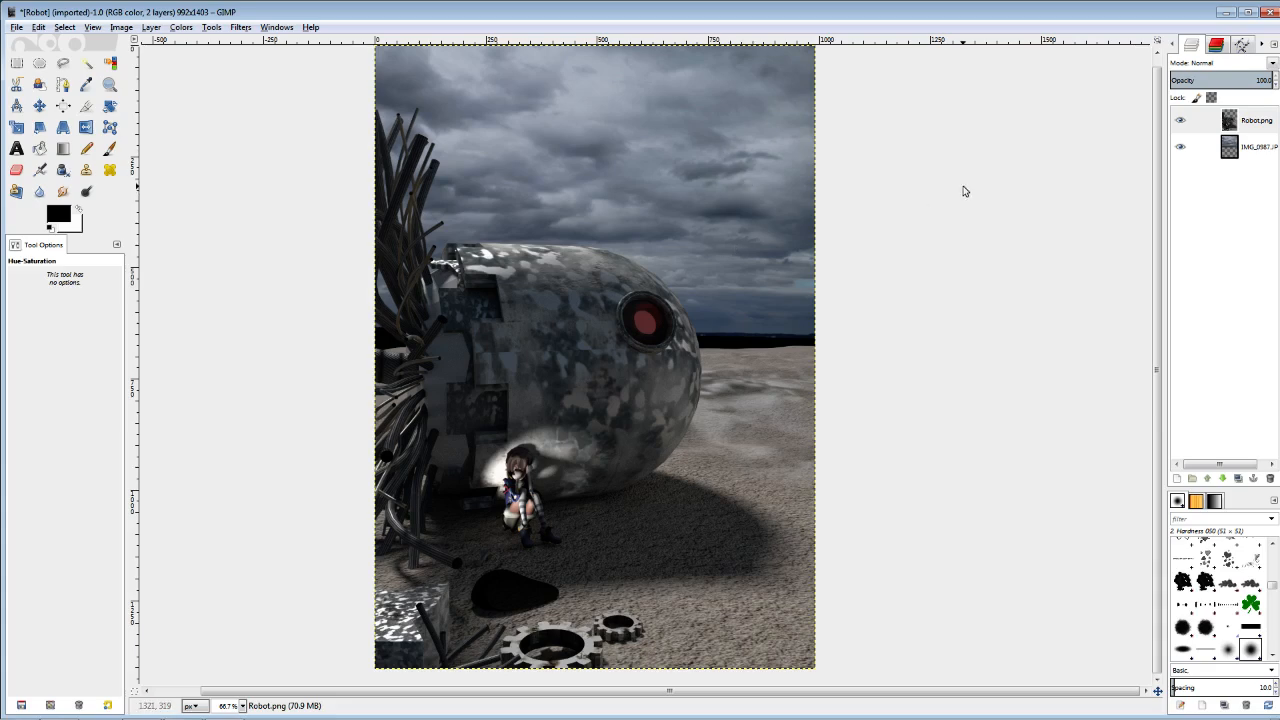
left_click(1233, 152)
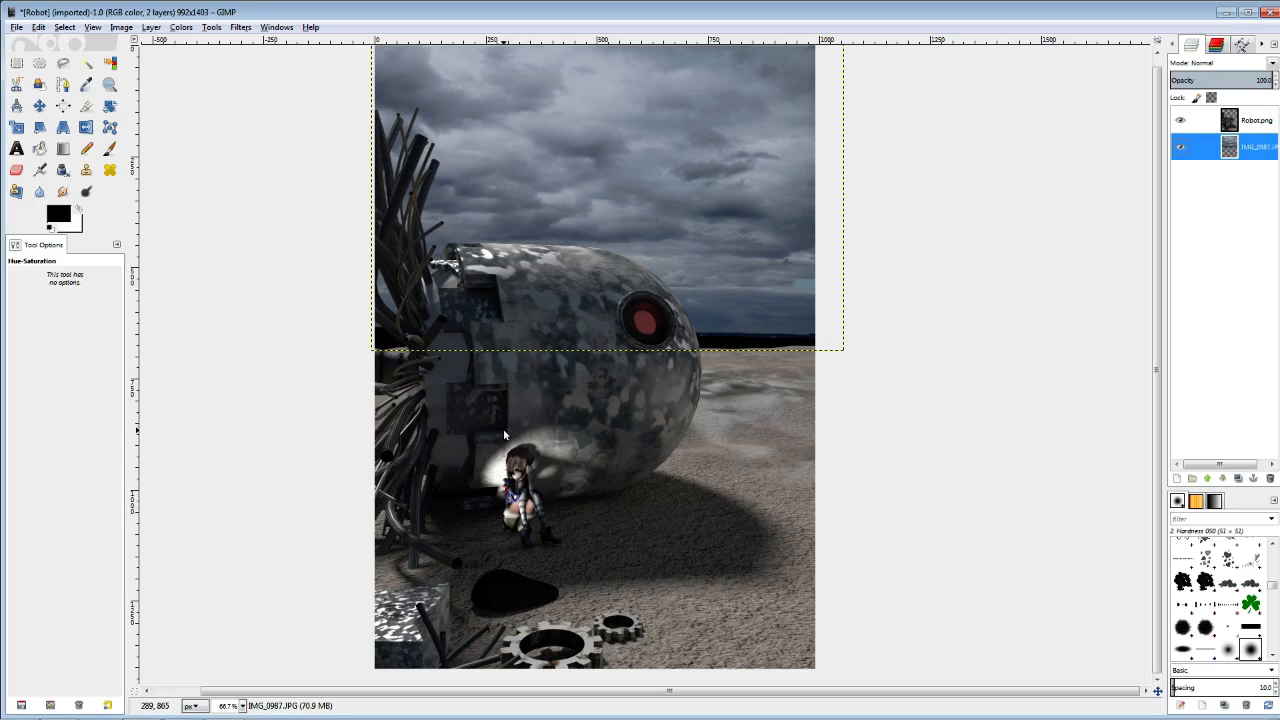
left_click(178, 27)
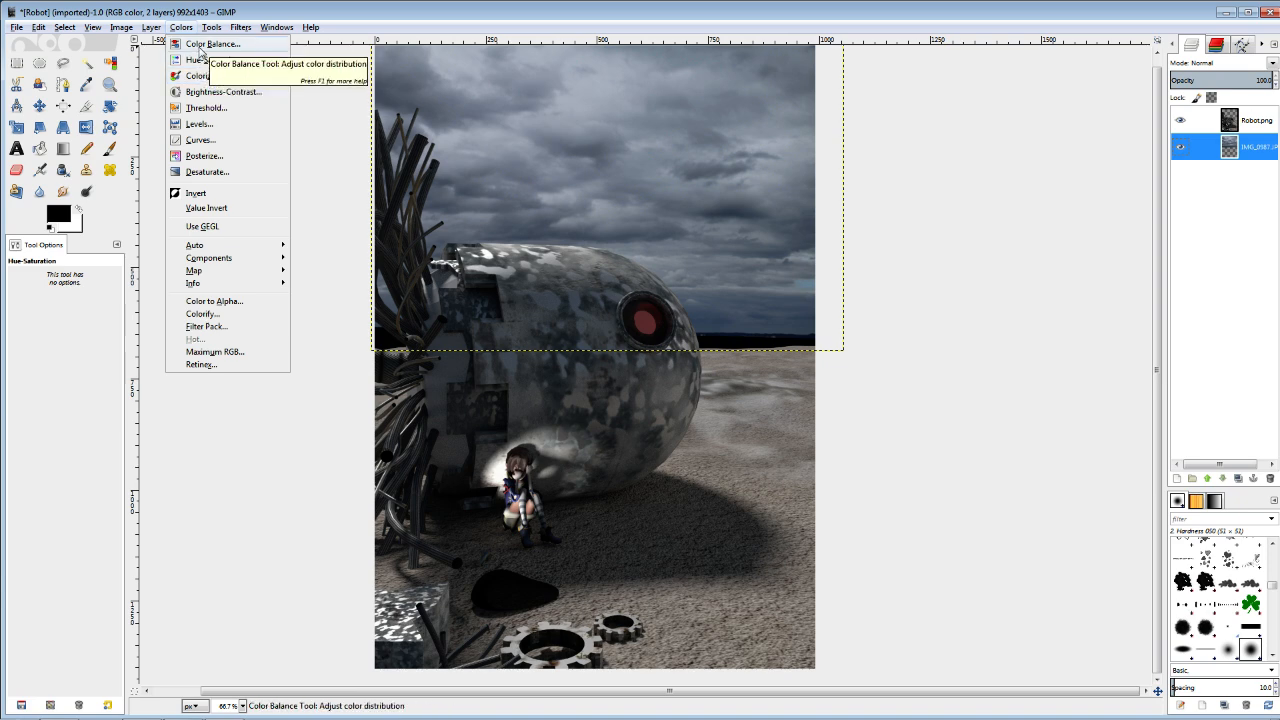
left_click(201, 45)
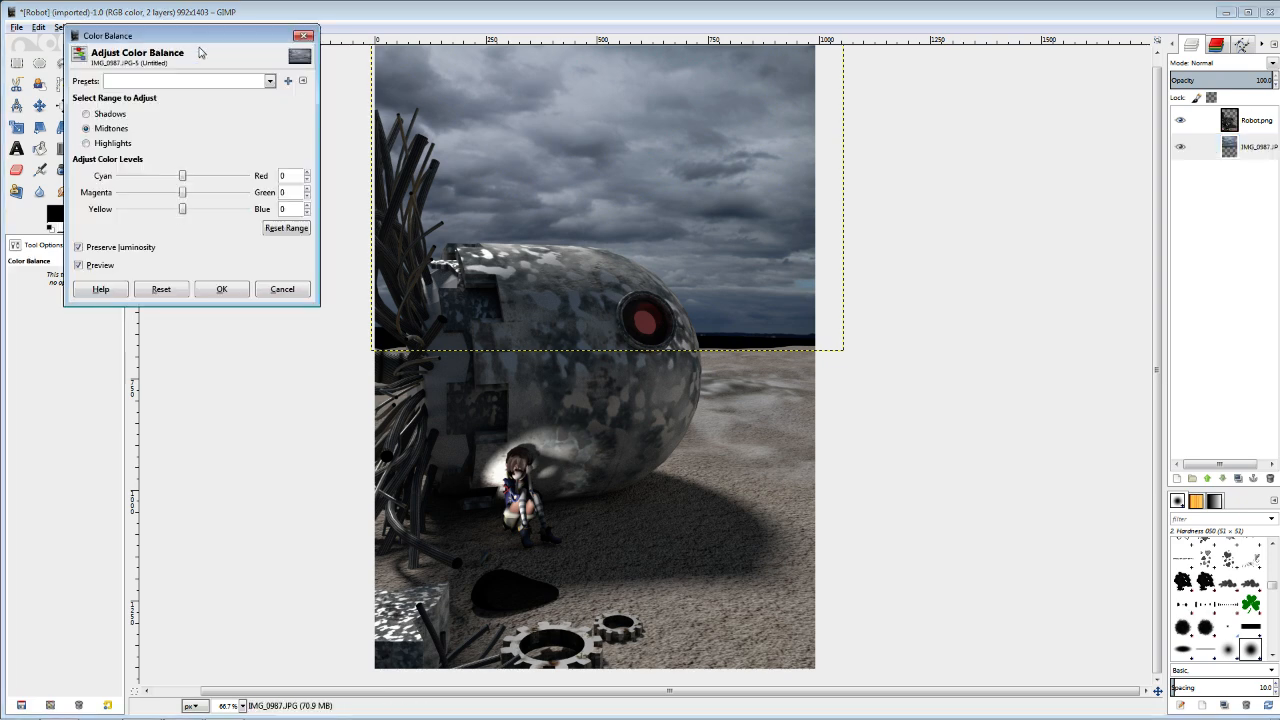
left_click(307, 172)
left_click(95, 143)
left_click(307, 172)
left_click(307, 172)
left_click(89, 114)
left_click(308, 205)
Set the cloud layer's midtone red to 10, raise its highlight red above 5, set its shadow blue to 10, and apply the Color Balance.
left_click(96, 130)
left_click(307, 172)
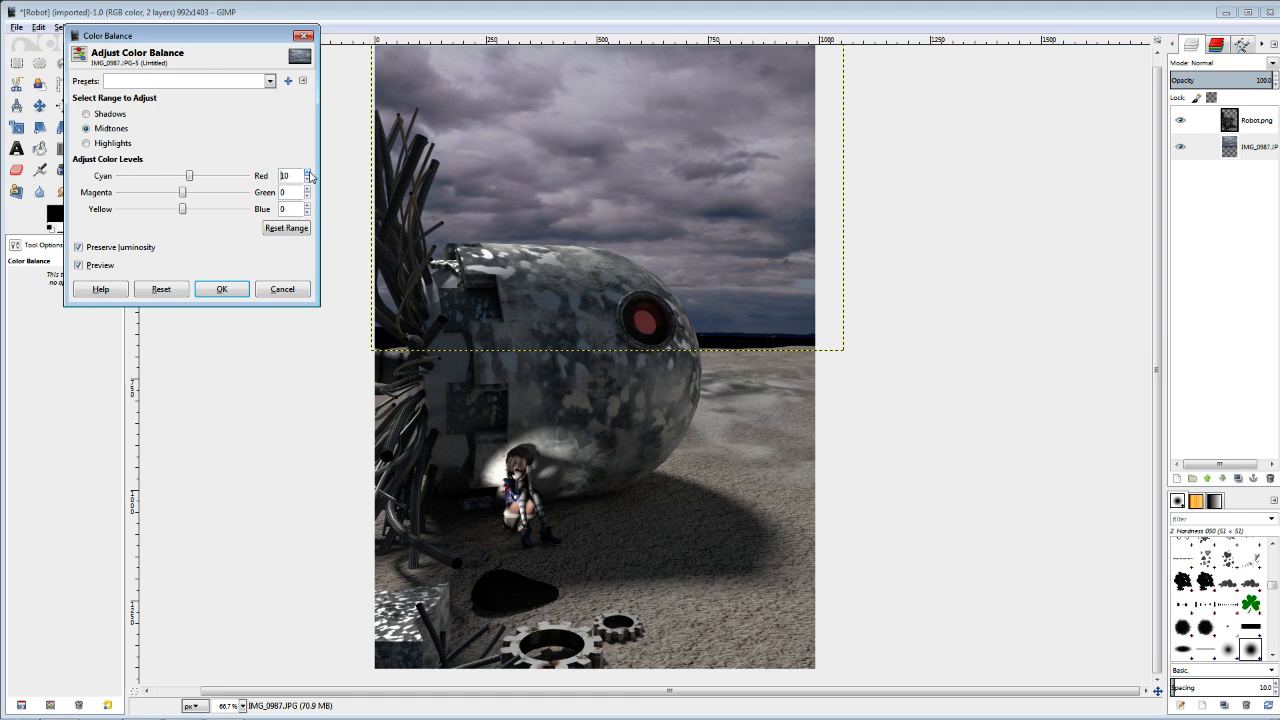
left_click(100, 146)
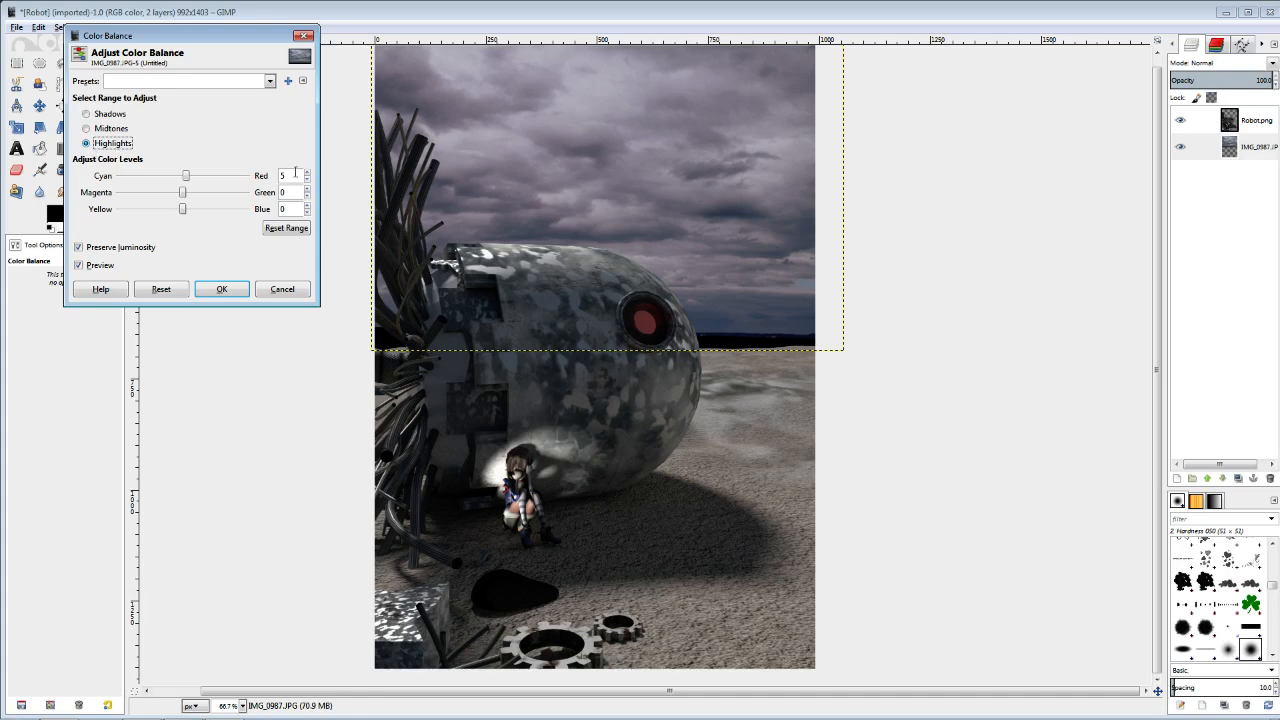
left_click(307, 172)
left_click(86, 114)
left_click(307, 206)
left_click(307, 206)
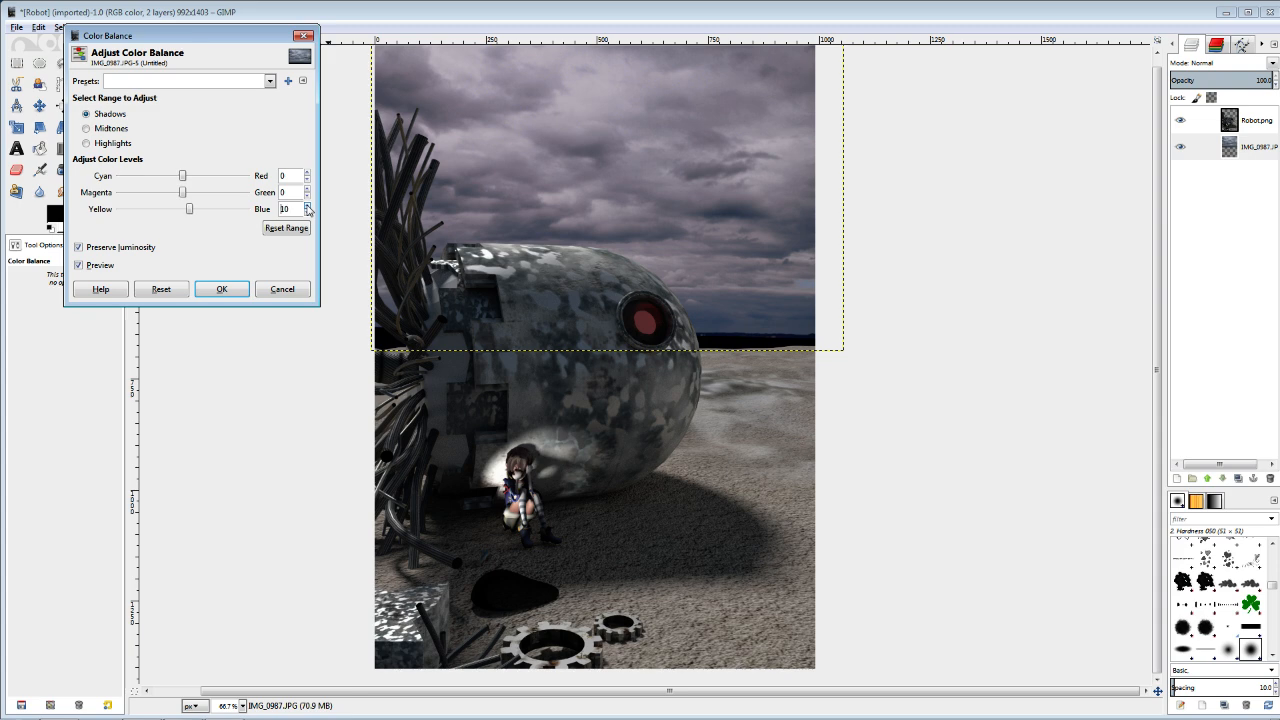
left_click(222, 289)
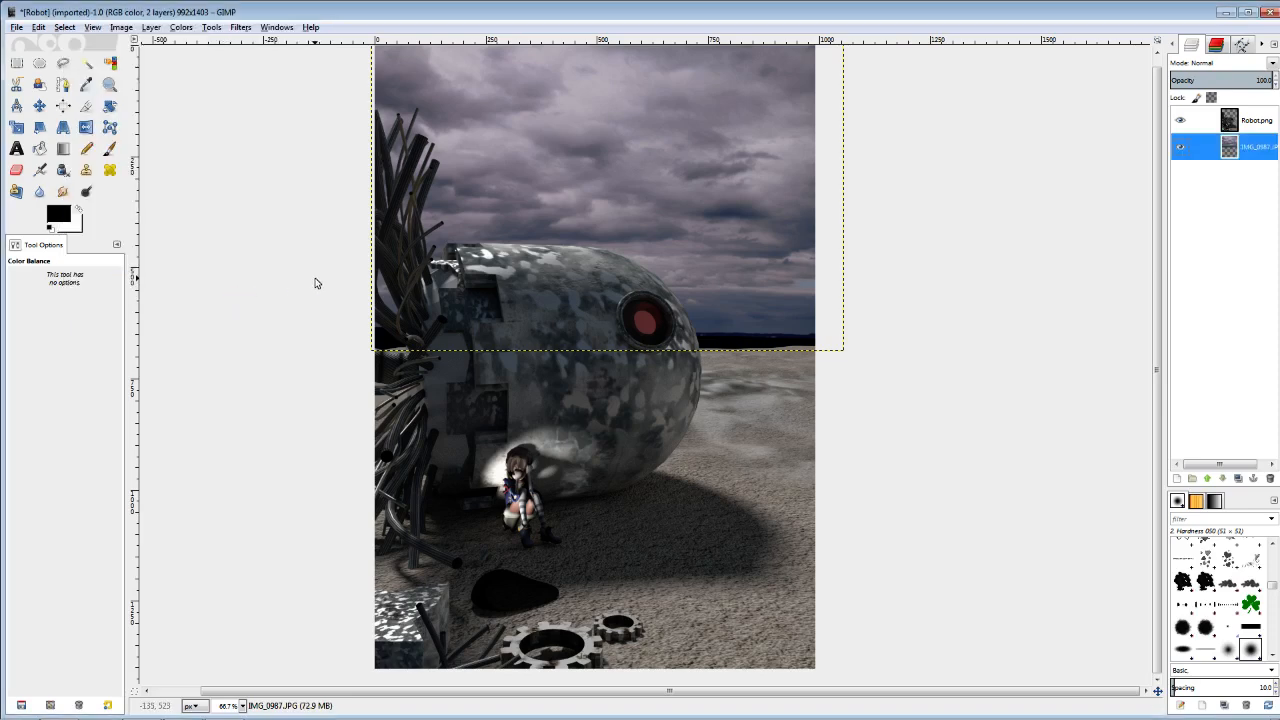
Start a Color Balance on the Robot.png layer with midtone red 5, raised highlight red, and shadow blue 5.
key("minus")
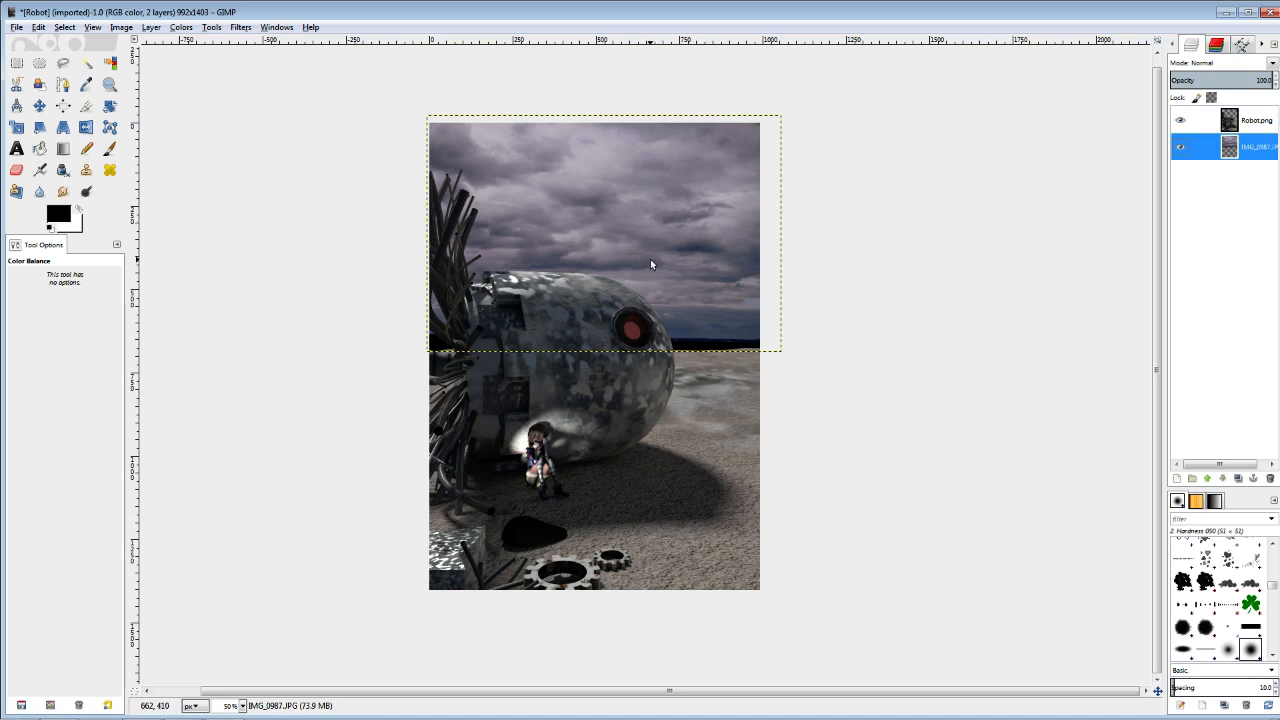
scroll(779, 303, "up", 1)
scroll(779, 303, "down", 1)
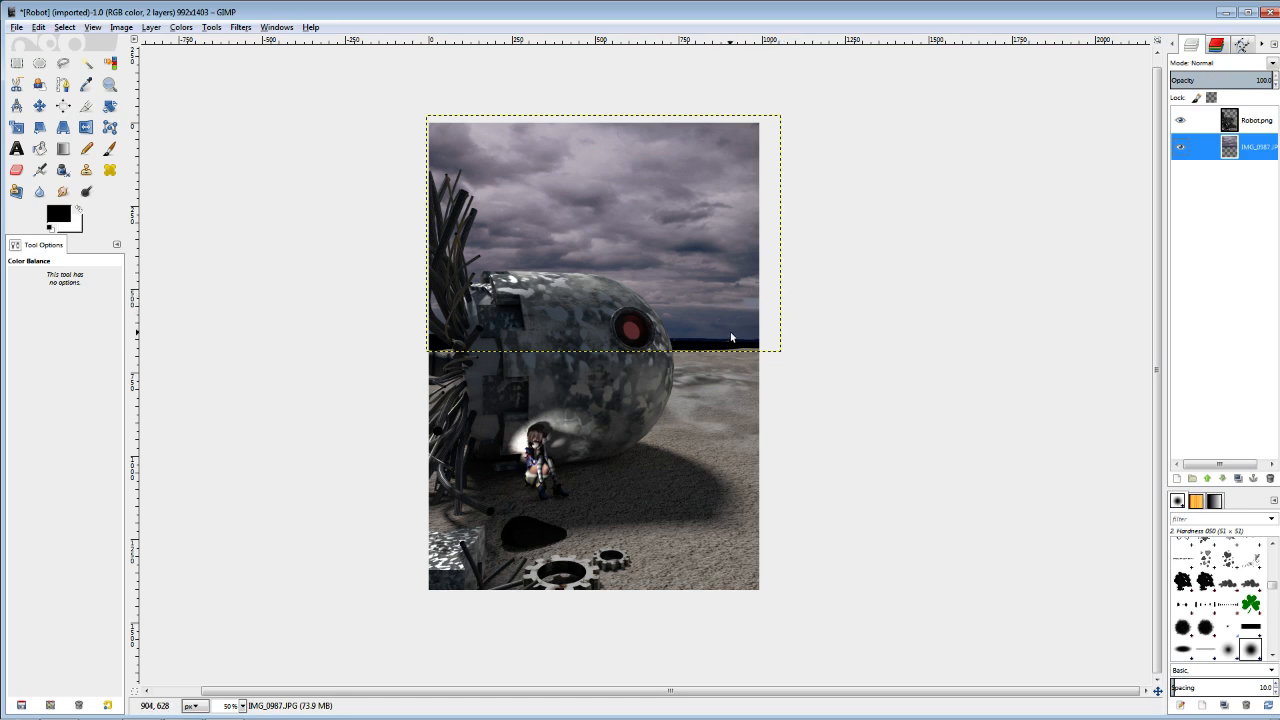
key("plus")
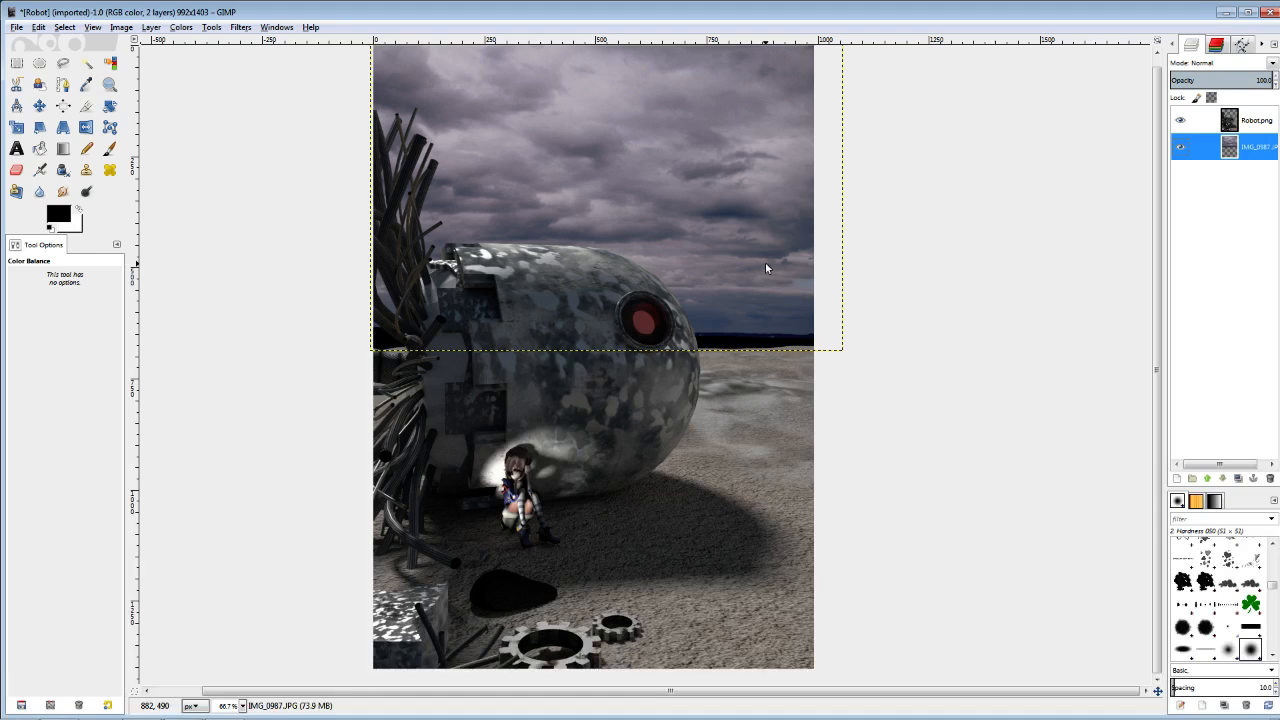
left_click(1213, 126)
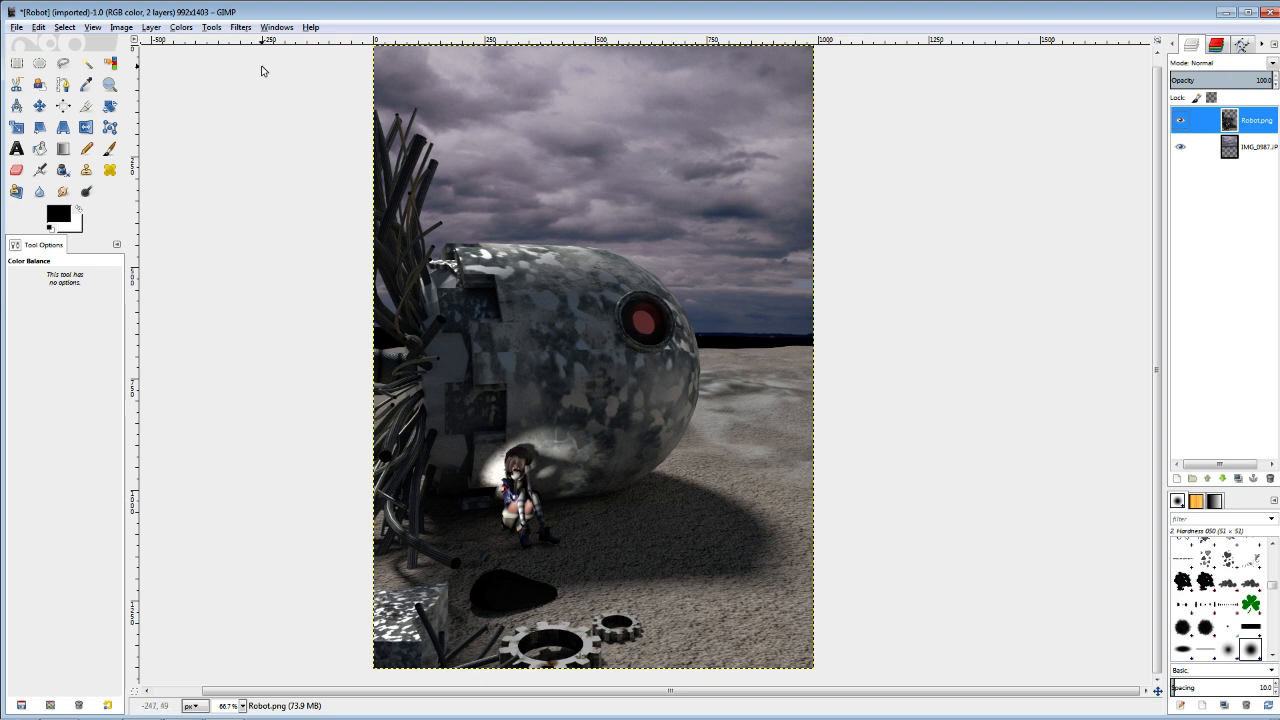
left_click(185, 28)
left_click(200, 45)
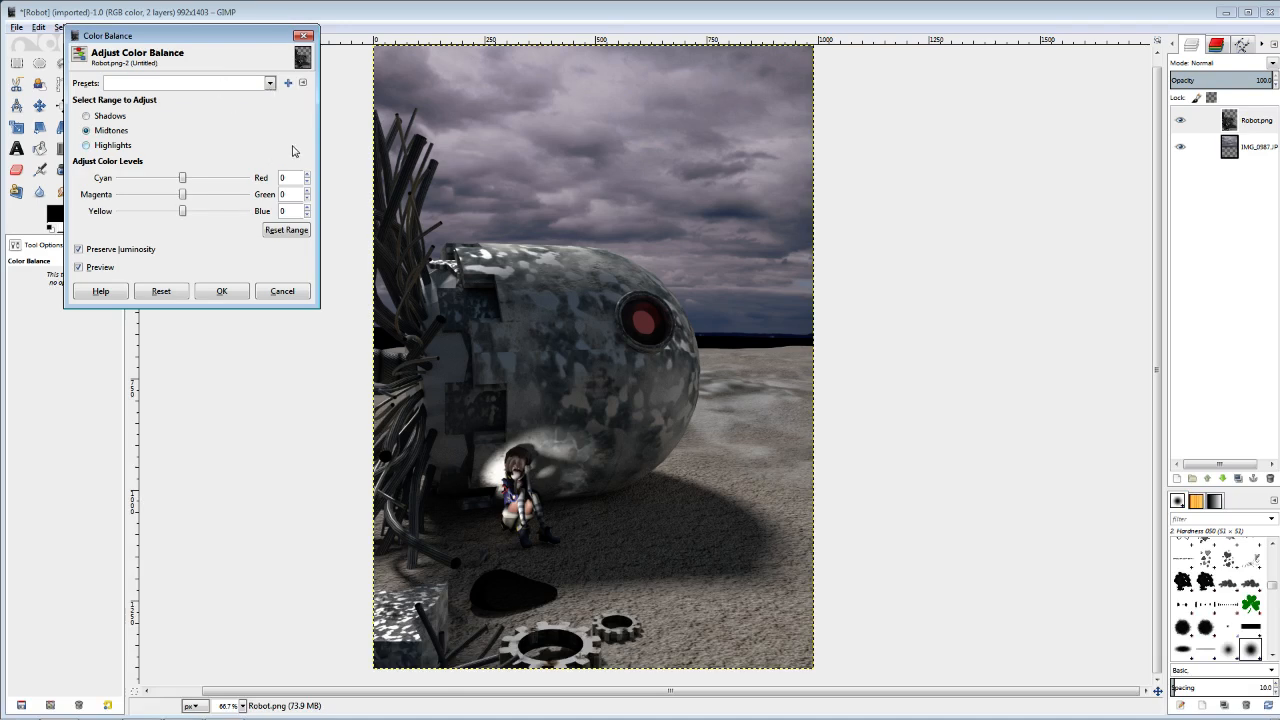
left_click(308, 175)
key("alt+h")
left_click(308, 175)
left_click(308, 175)
key("alt+m")
key("alt+s")
left_click(308, 208)
left_click(308, 208)
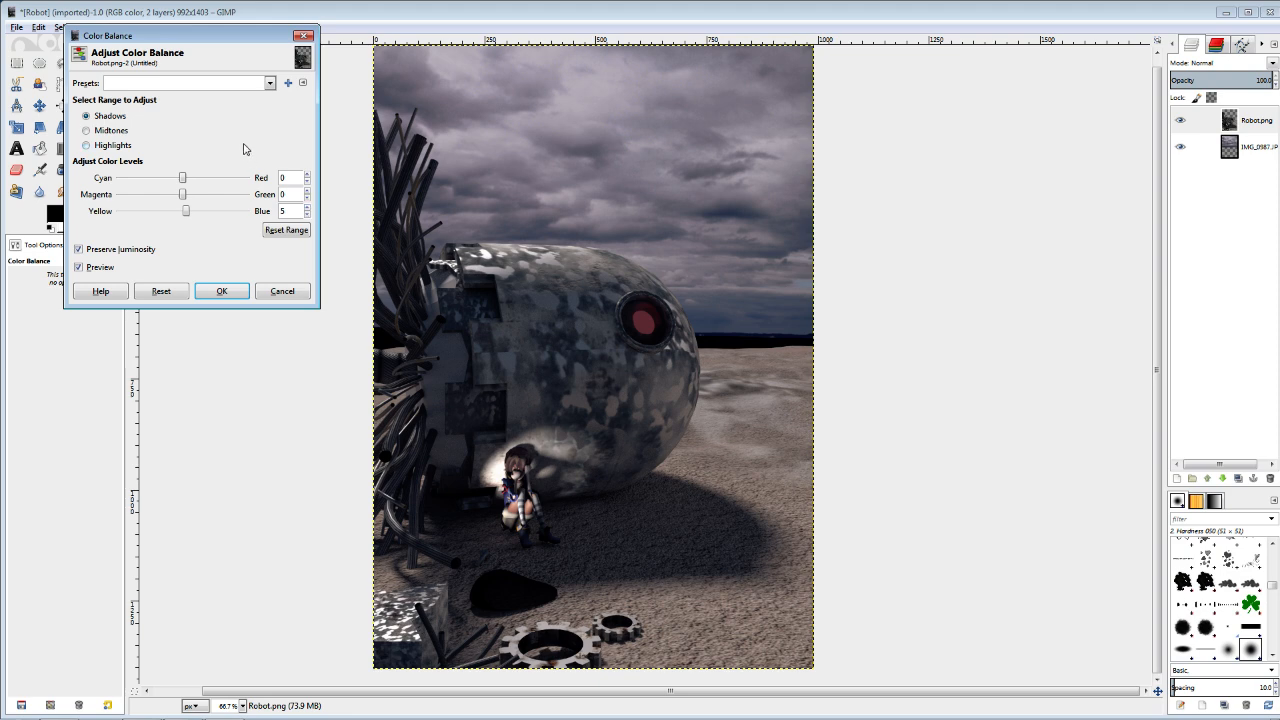
Raise the Robot.png layer's midtone and highlight red further, set its shadow blue to 10, and apply the Color Balance.
left_click(86, 131)
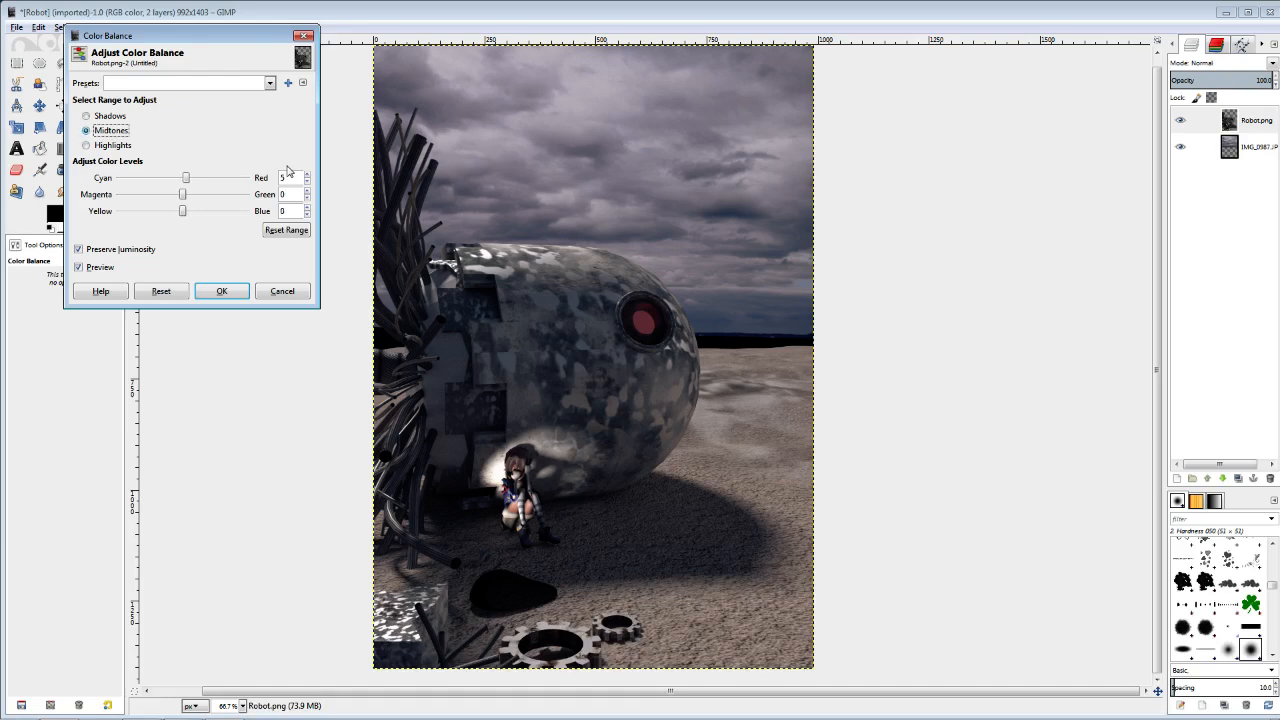
left_click(308, 176)
left_click(95, 148)
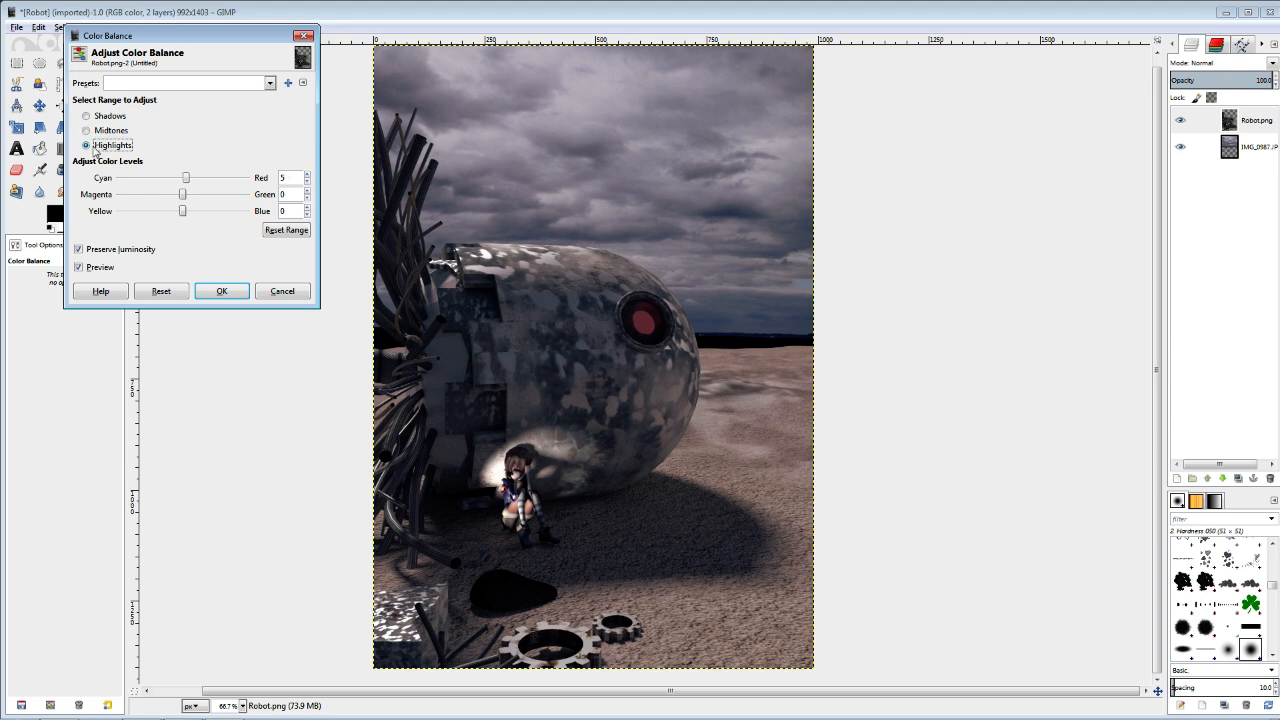
left_click(308, 176)
left_click(308, 176)
left_click(308, 176)
left_click(86, 116)
left_click(308, 208)
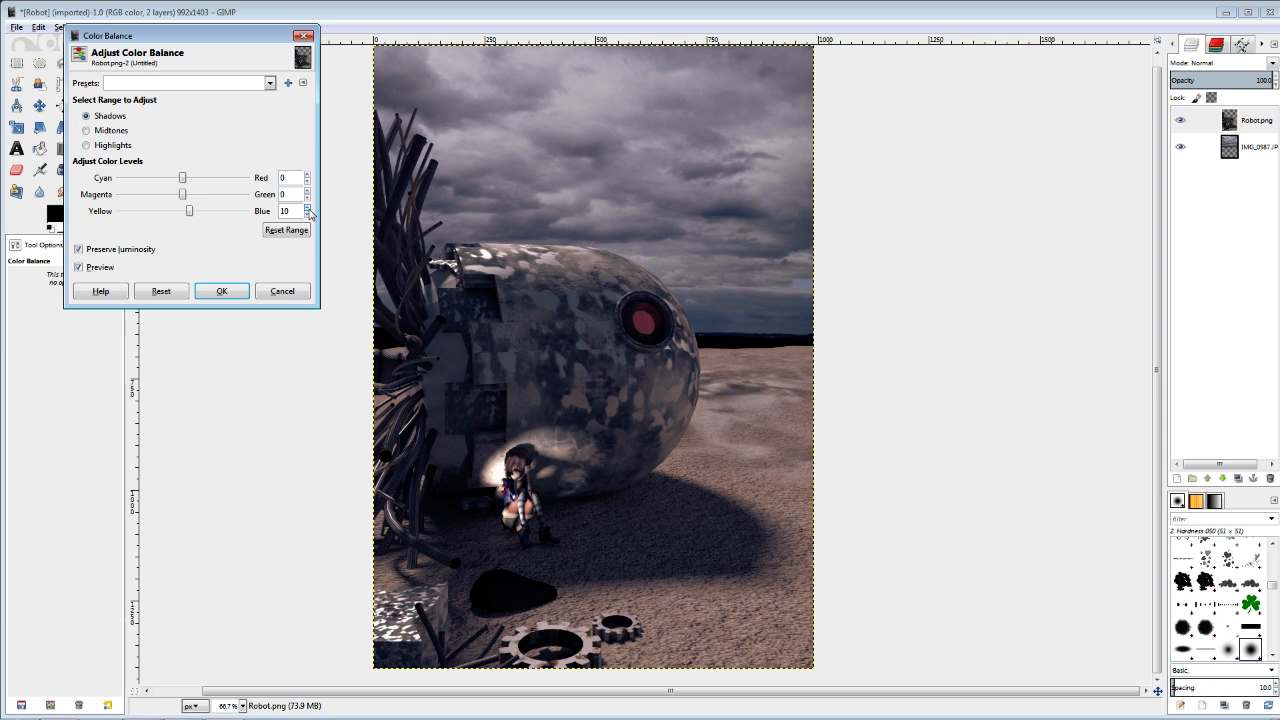
left_click(221, 291)
Examine the color-balanced composite as a whole and up close around the robot and the seated figure.
key("minus")
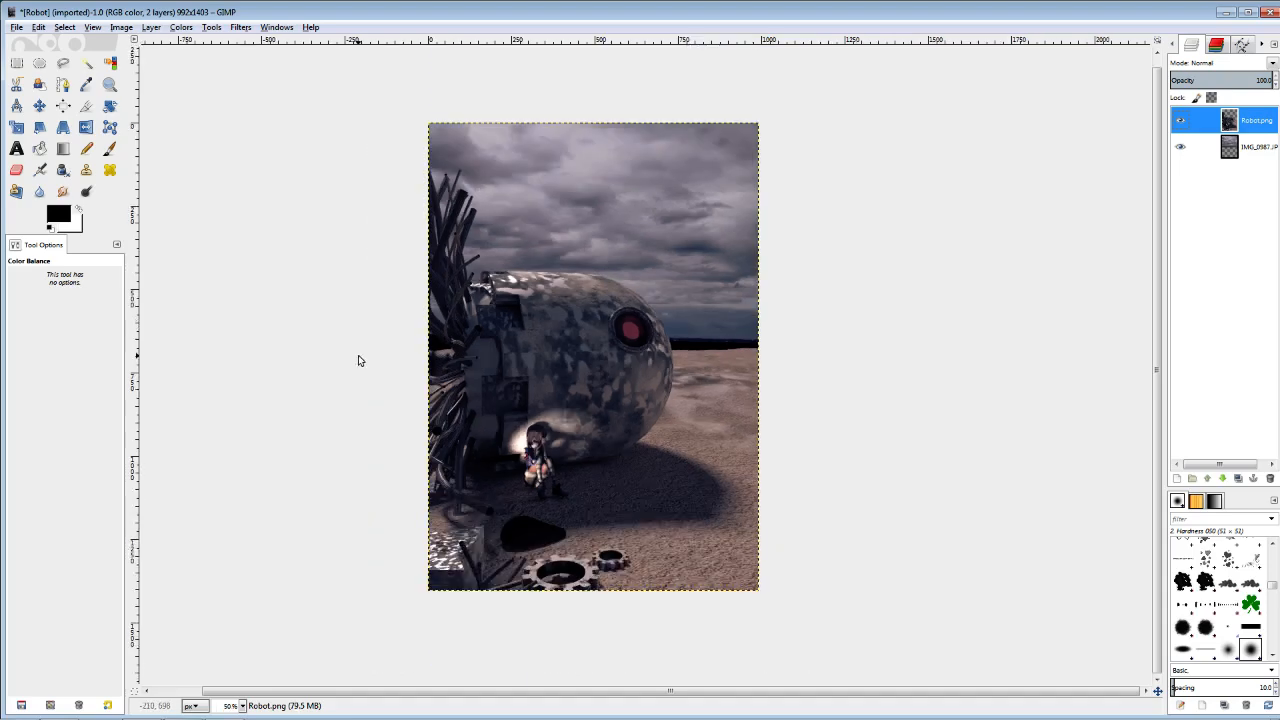
key("plus")
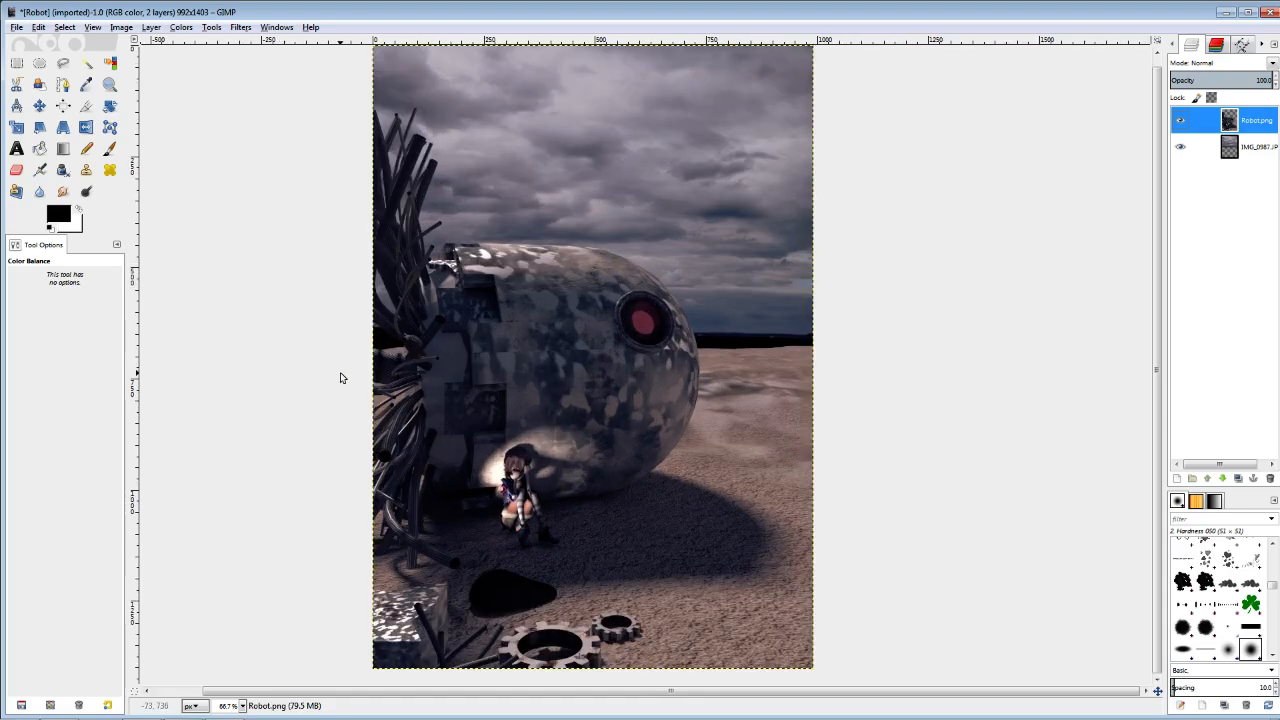
key("minus")
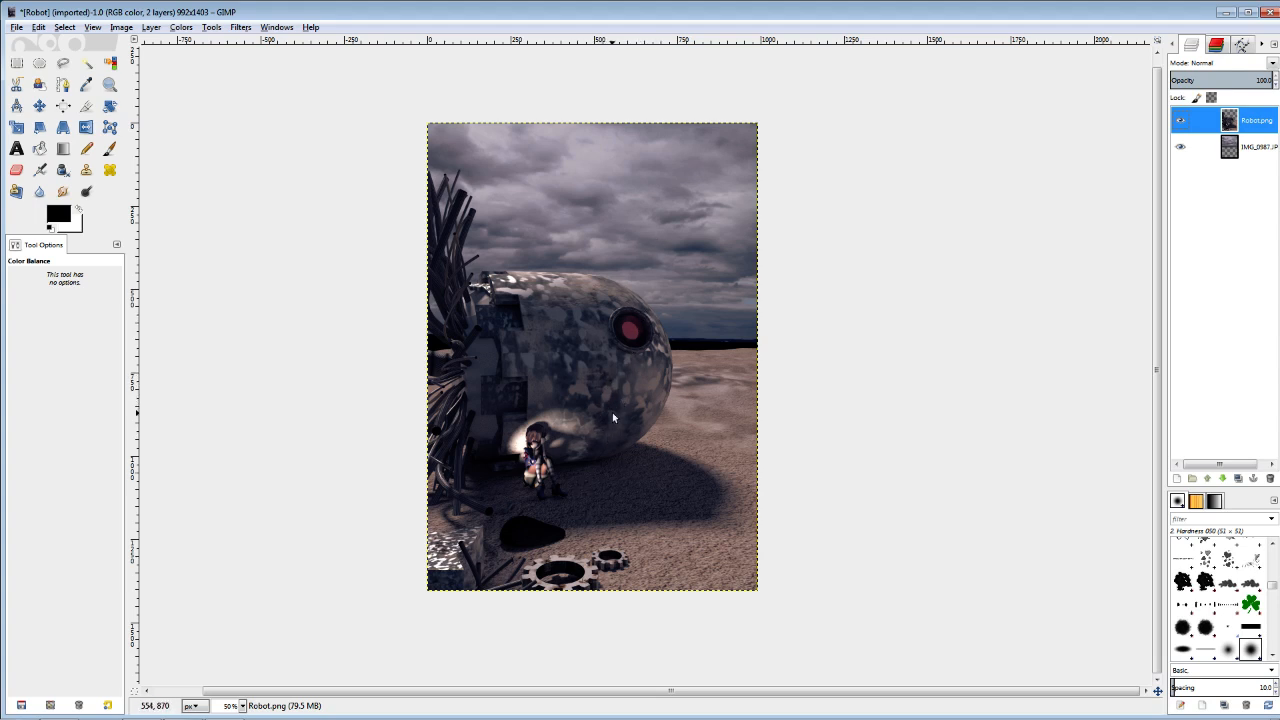
key("plus")
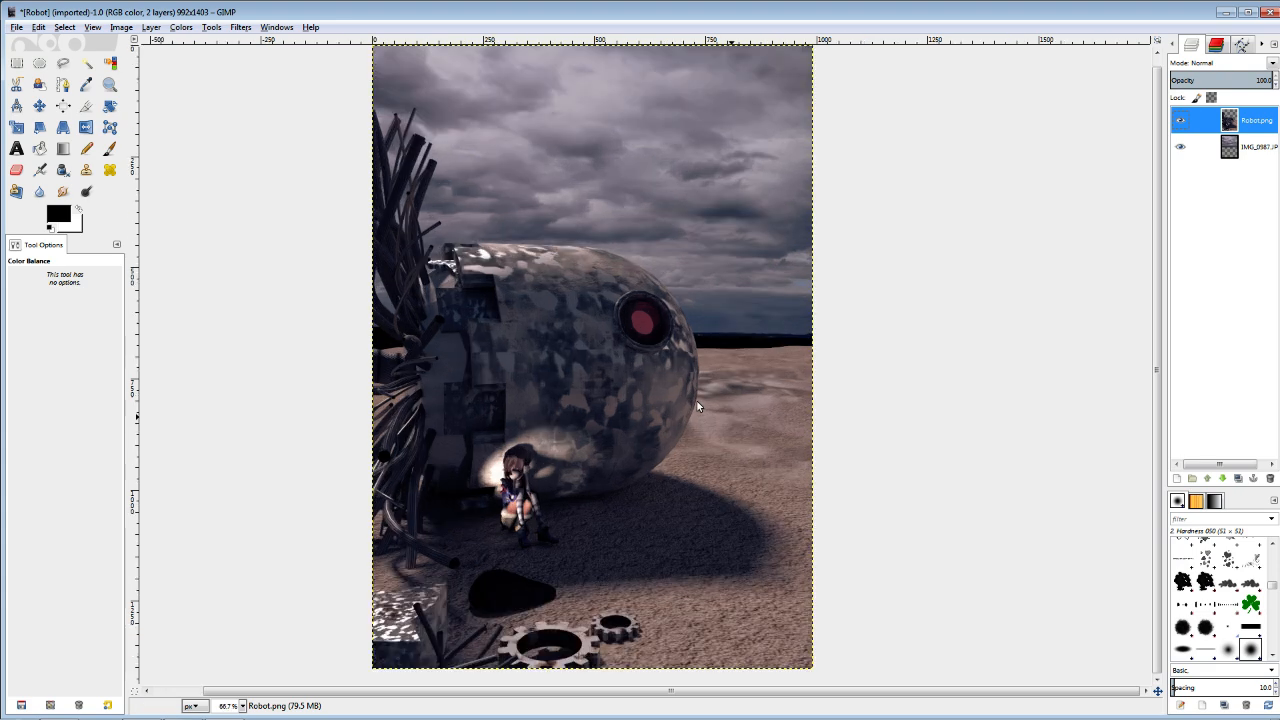
key("minus")
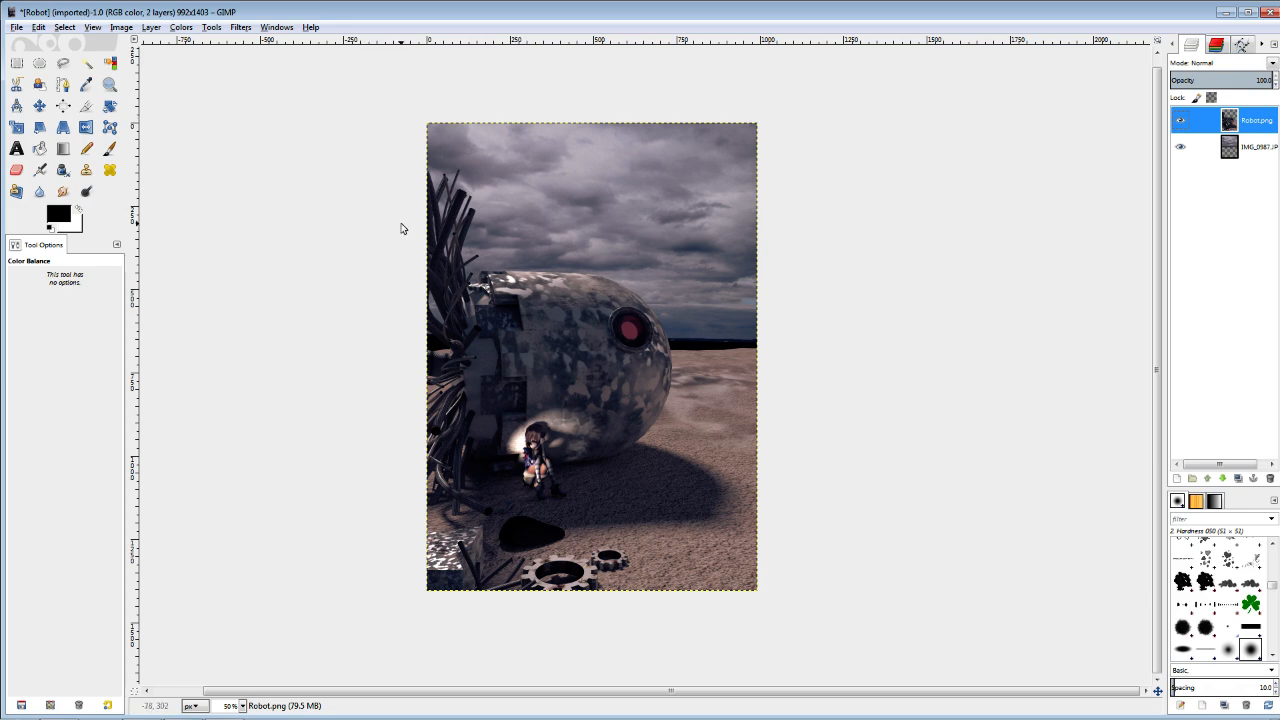
key("plus")
key("plus")
scroll(496, 287, "down", 4)
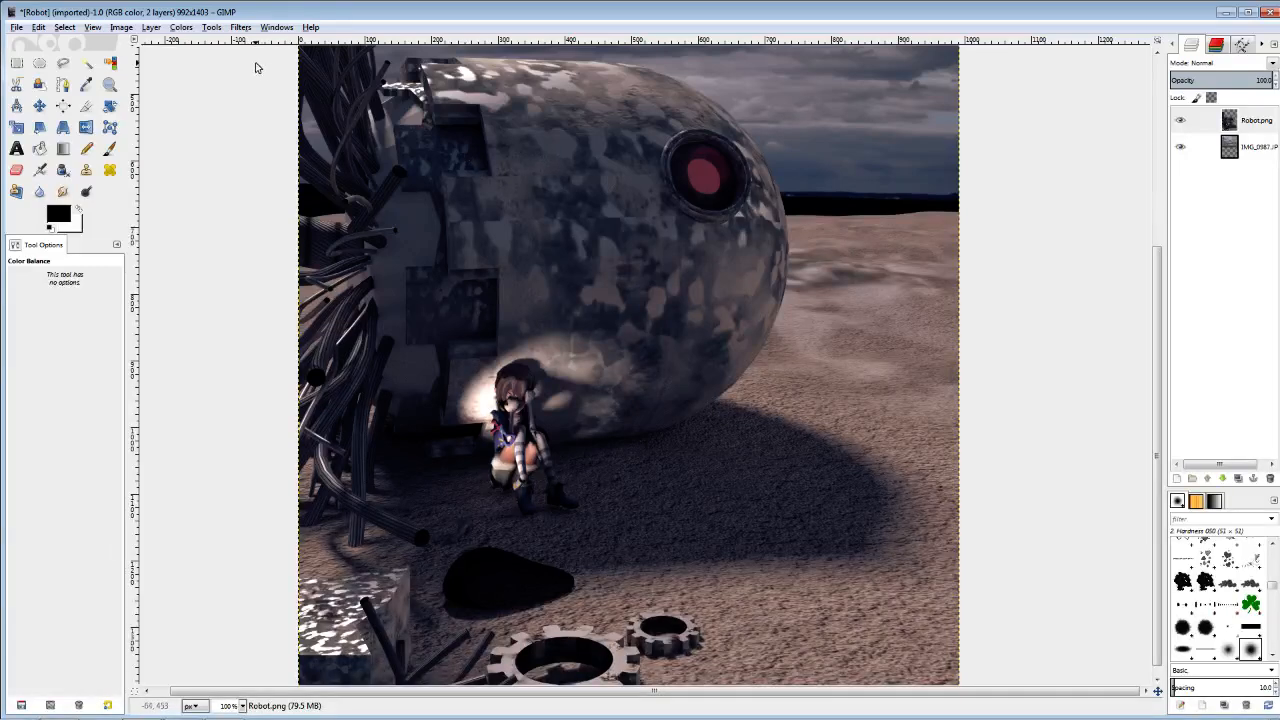
Start the Oilify filter on the Robot.png layer and frame its preview on the seated figure.
left_click(243, 27)
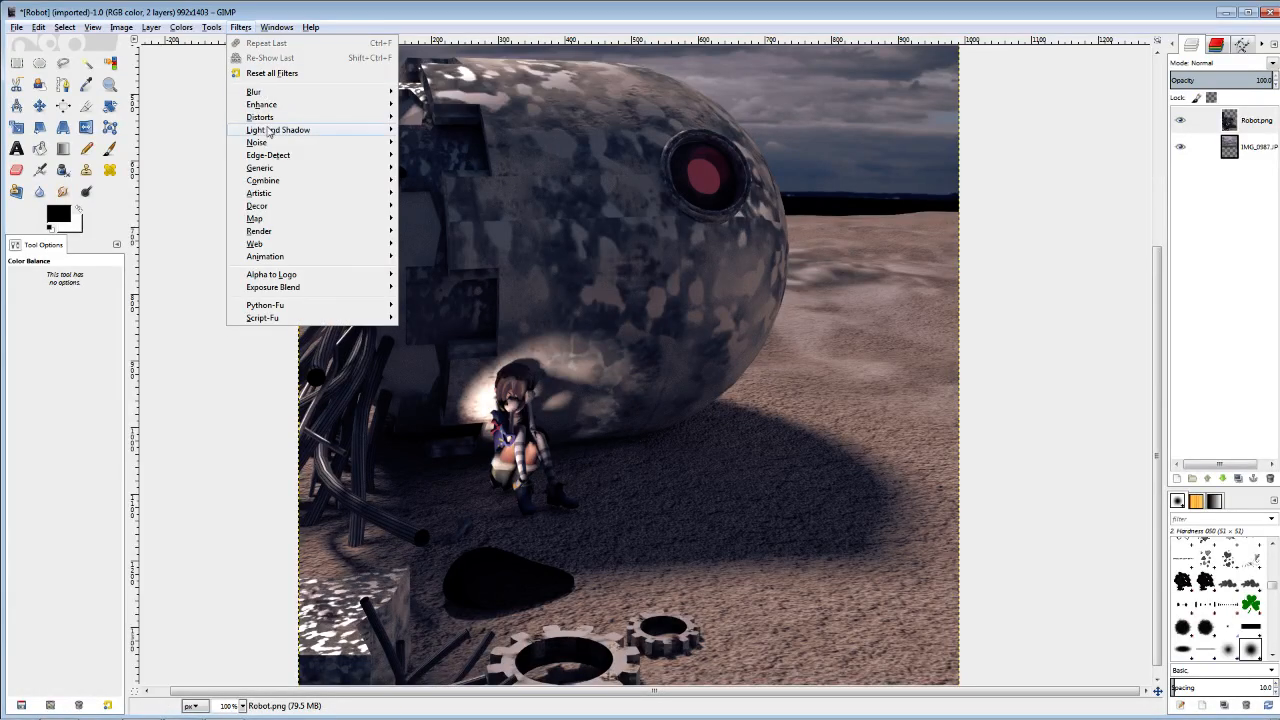
mouse_move(289, 194)
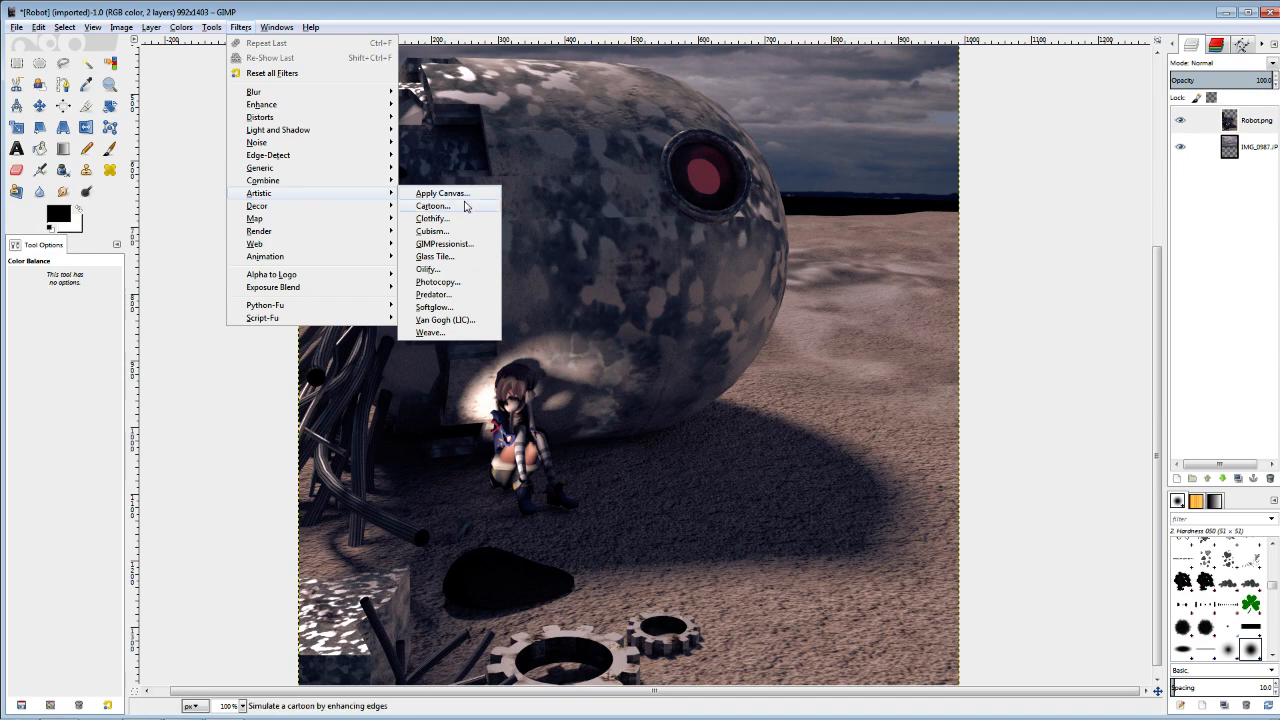
left_click(428, 271)
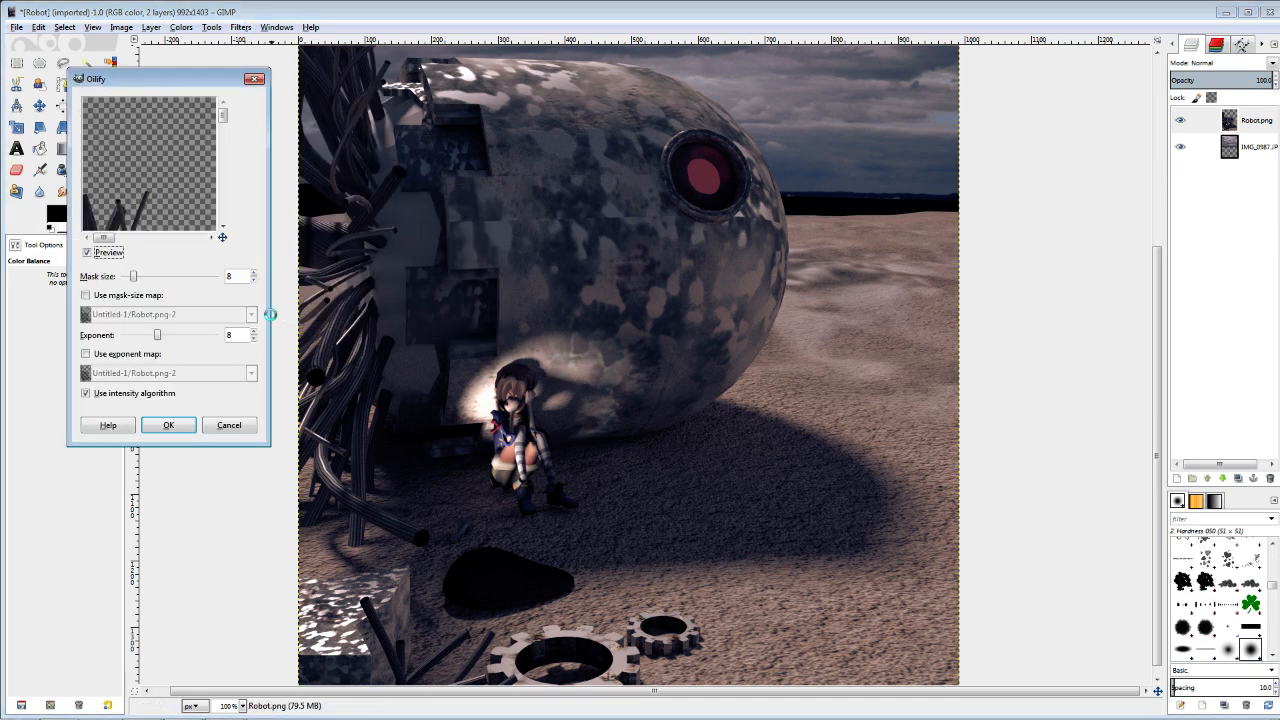
mouse_move(228, 157)
left_mouse_down()
mouse_move(224, 143)
mouse_move(223, 193)
left_mouse_up()
left_click_drag(105, 237, 128, 237)
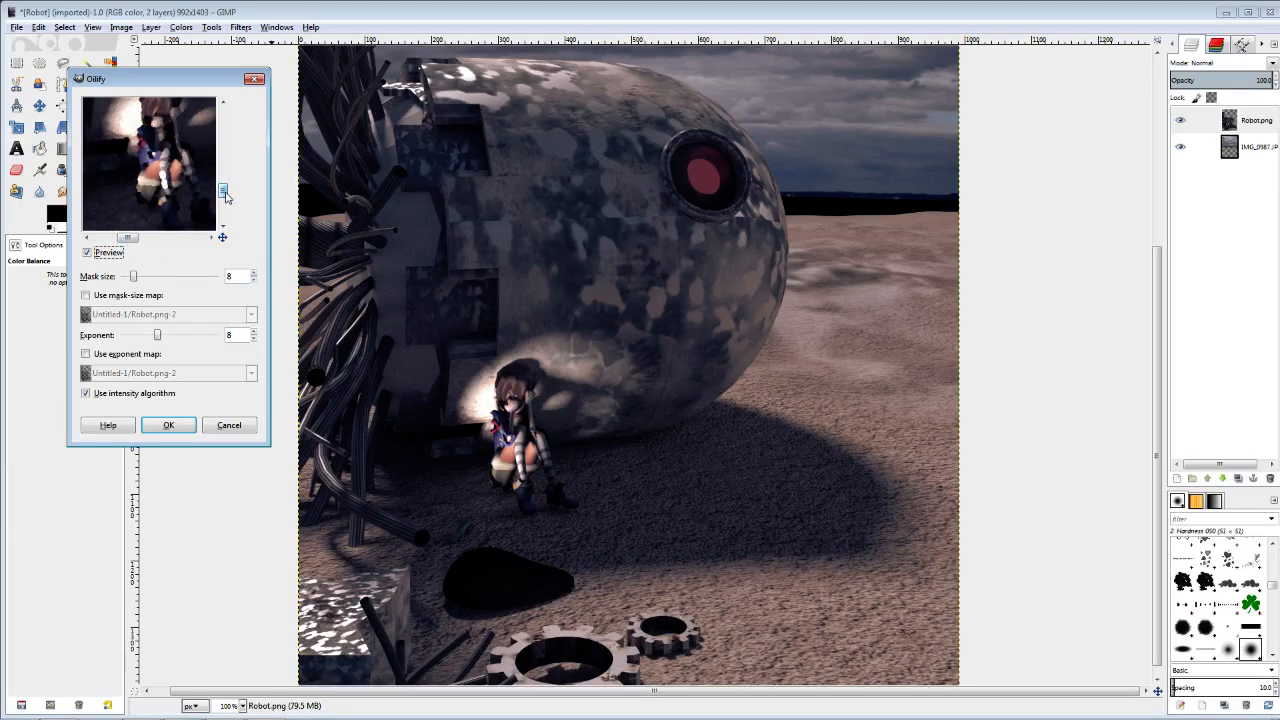
left_click_drag(223, 192, 223, 187)
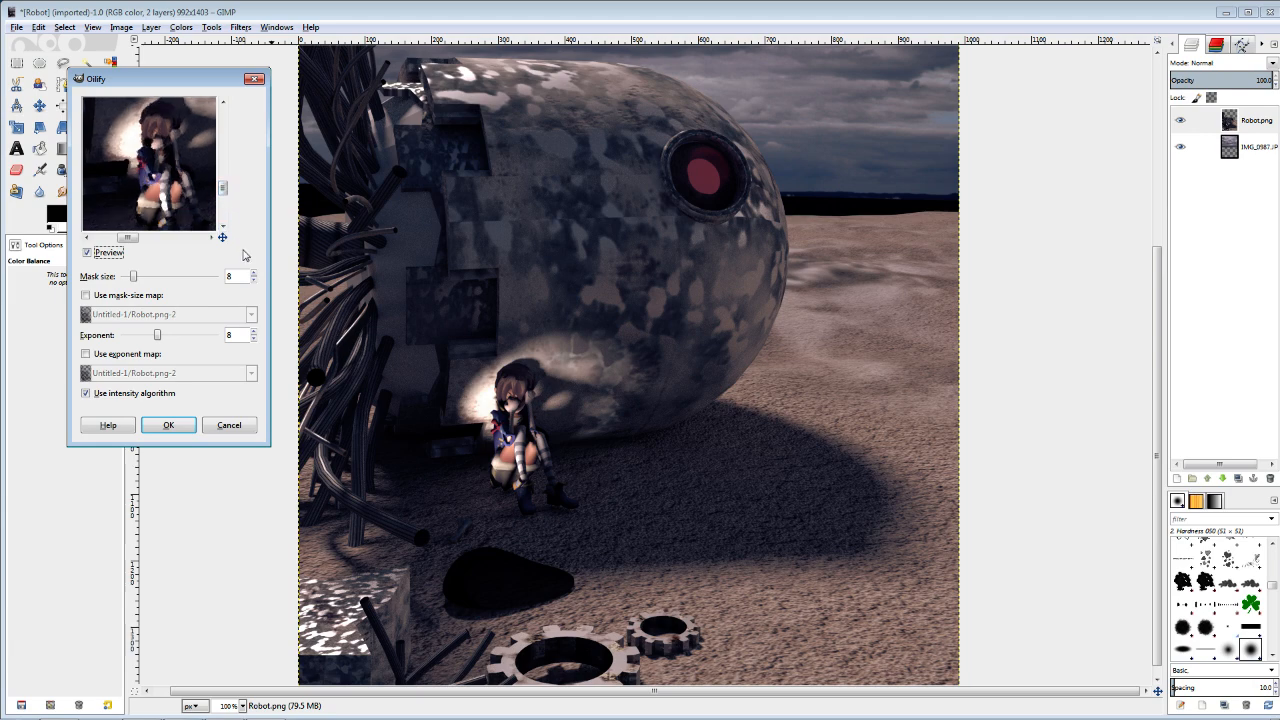
Set the Oilify mask size to 5 and the exponent to 10, and apply the filter to the Robot.png layer.
left_click(254, 281)
left_click(254, 281)
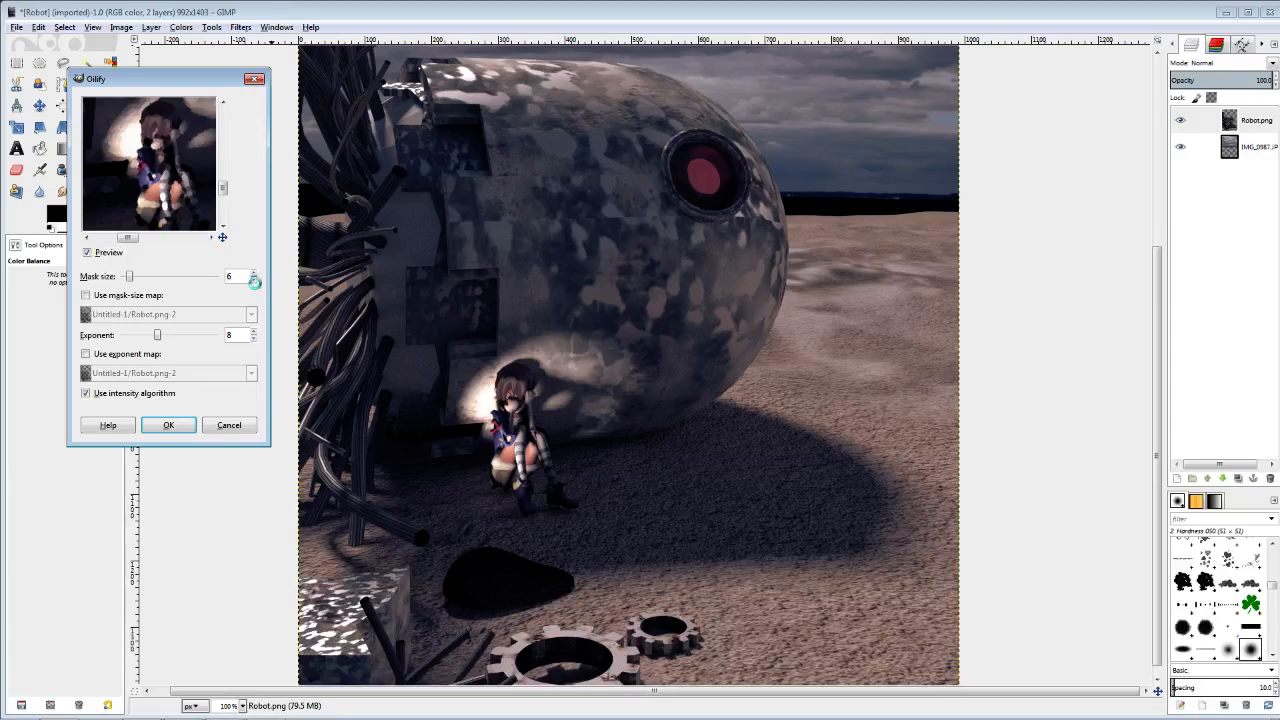
left_click(254, 332)
left_click(254, 332)
left_click(254, 281)
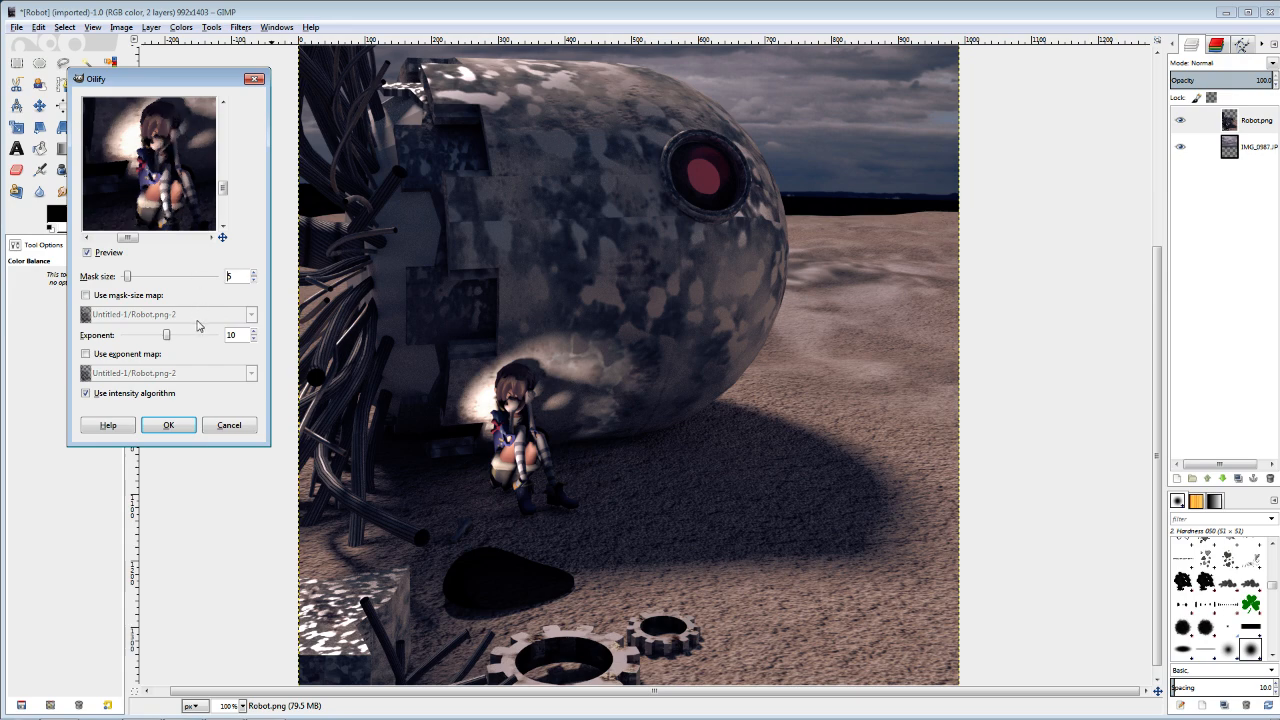
left_click(170, 426)
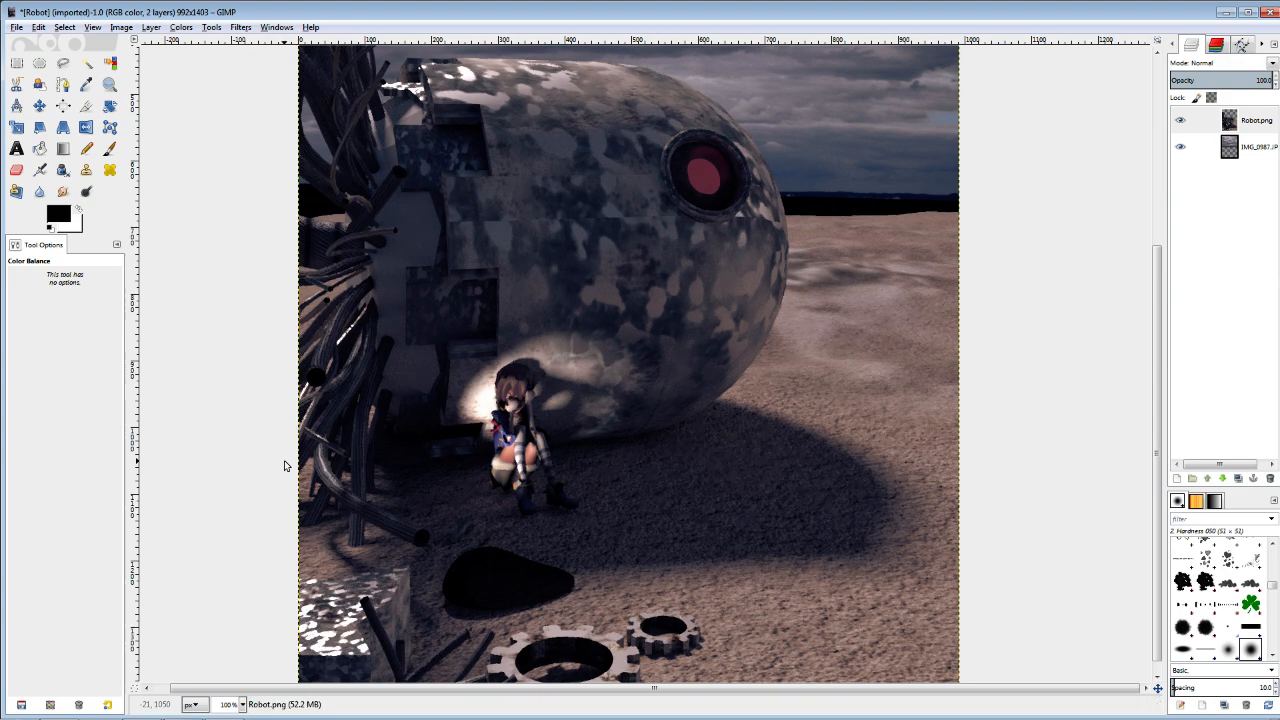
Examine the oil-painted robot, cables, seated figure and ground against the sky at full size.
scroll(298, 465, "down", 1)
scroll(305, 464, "up", 1)
left_click_drag(409, 428, 379, 368)
left_click_drag(426, 486, 431, 455)
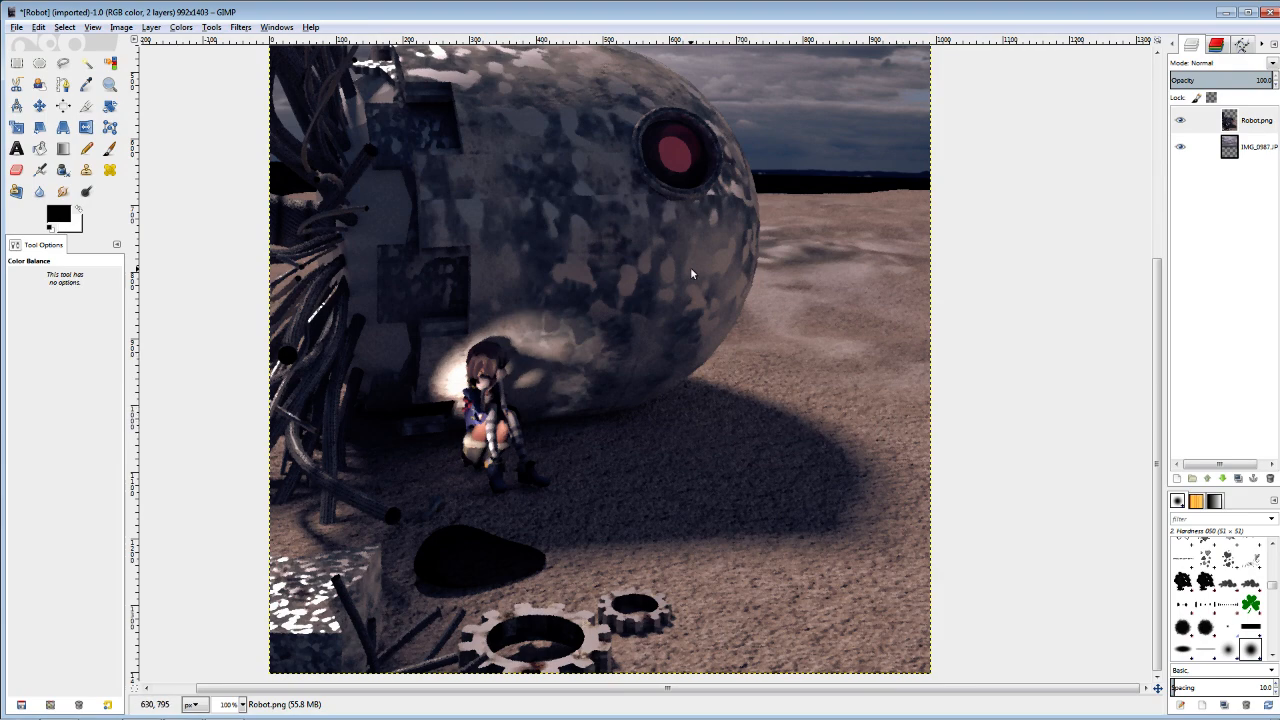
left_click_drag(550, 331, 550, 415)
mouse_move(585, 371)
left_mouse_down()
mouse_move(574, 463)
mouse_move(585, 305)
mouse_move(572, 346)
mouse_move(563, 301)
mouse_move(575, 376)
mouse_move(585, 318)
mouse_move(571, 363)
mouse_move(603, 309)
mouse_move(599, 368)
left_mouse_up()
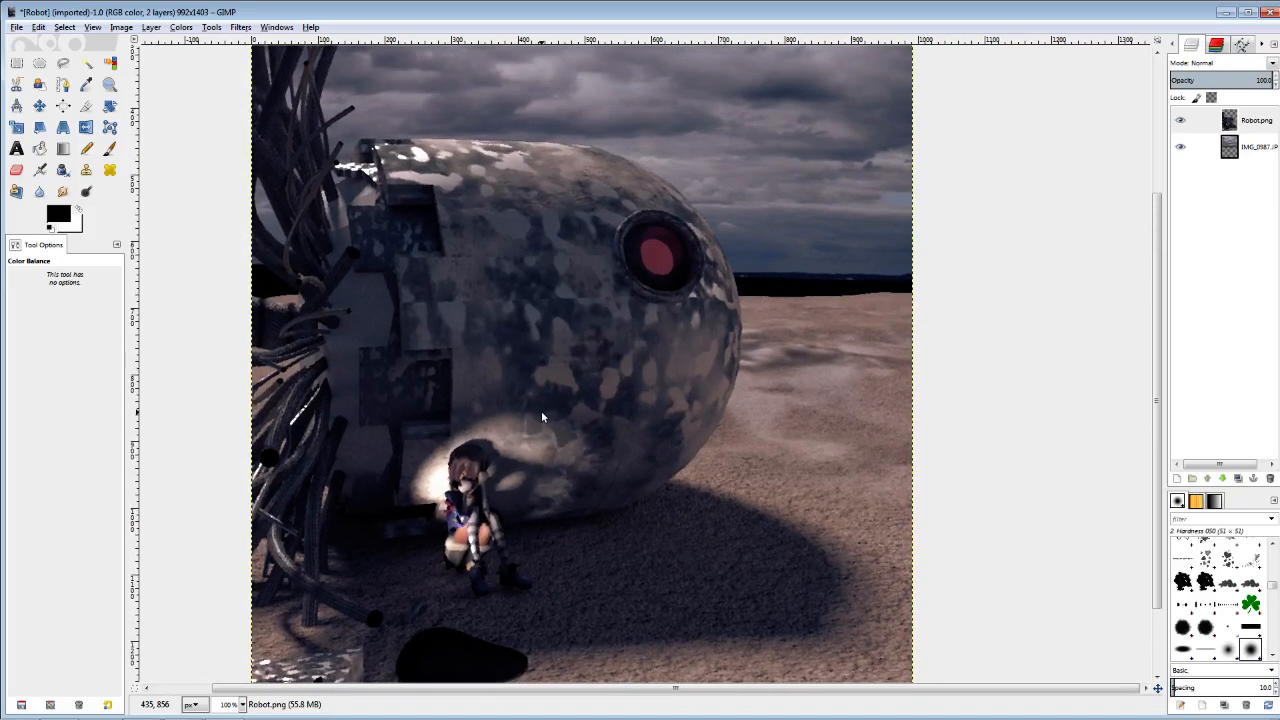
scroll(541, 410, "down", 1)
left_click_drag(561, 371, 603, 428)
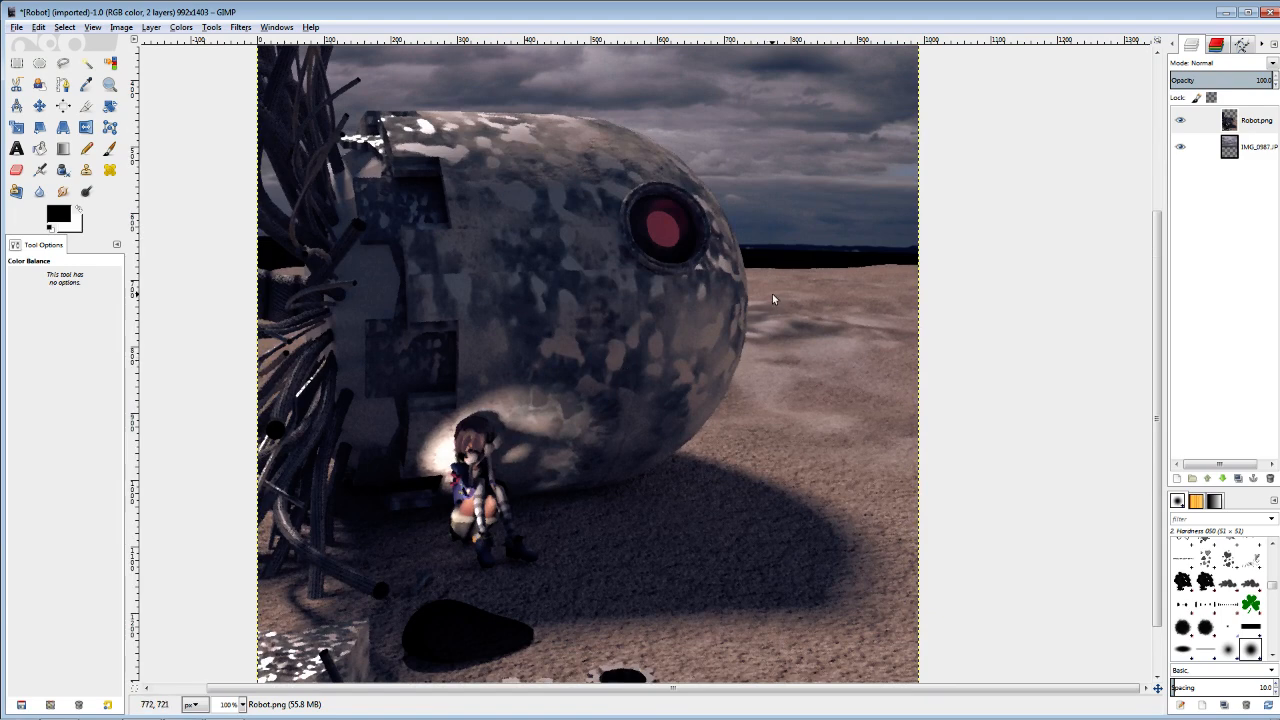
scroll(785, 297, "up", 2)
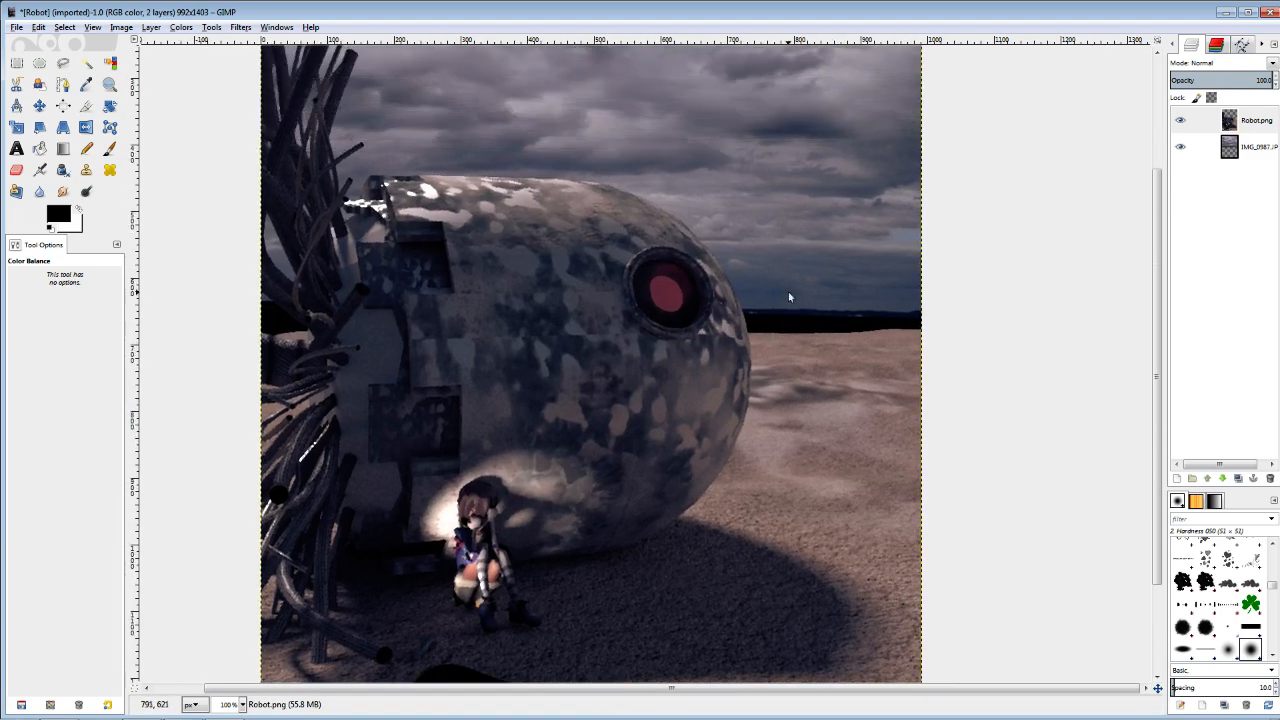
Start the Oilify filter on the IMG_0987.JPG cloud layer with a mask size of 10.
left_click(1205, 147)
left_click(243, 28)
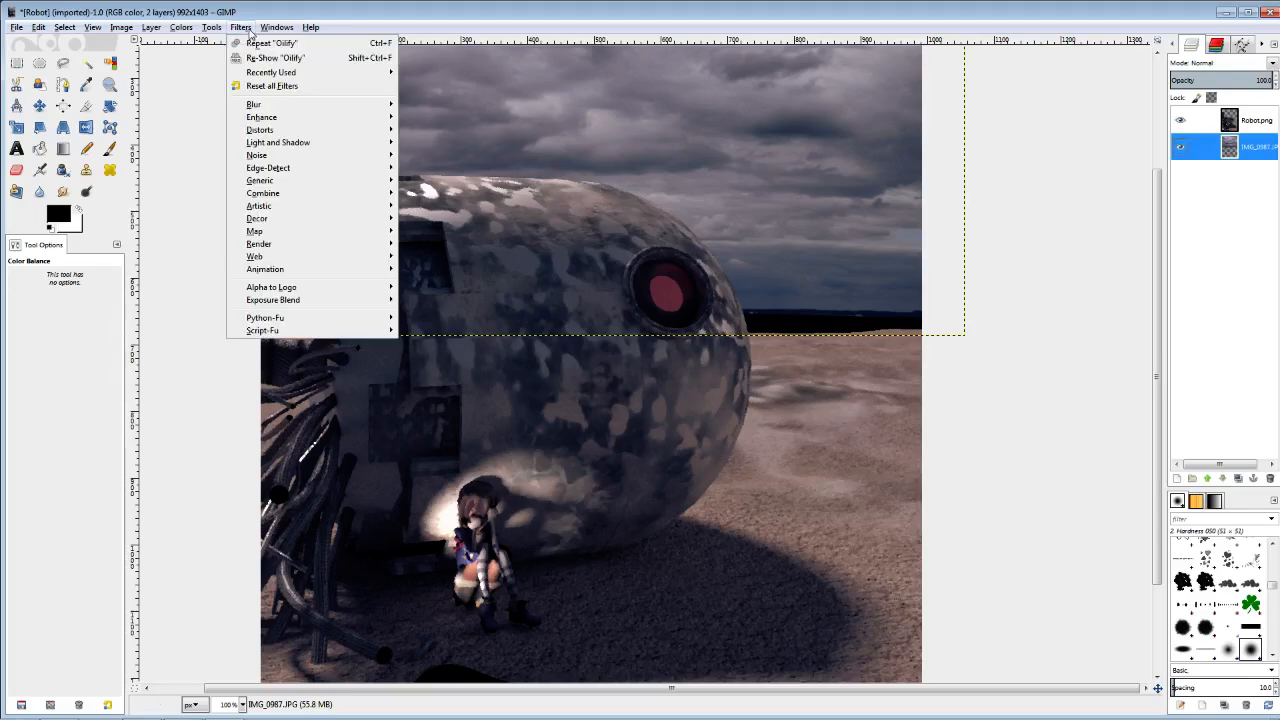
mouse_move(275, 210)
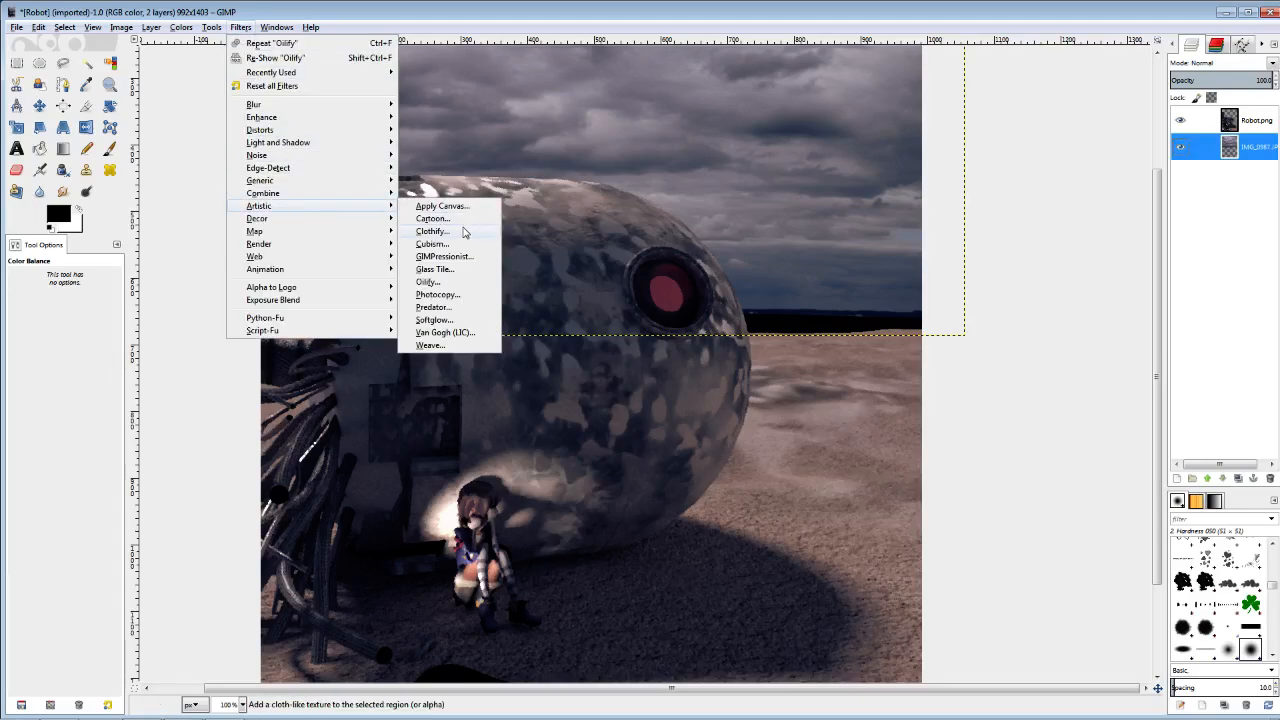
left_click(428, 282)
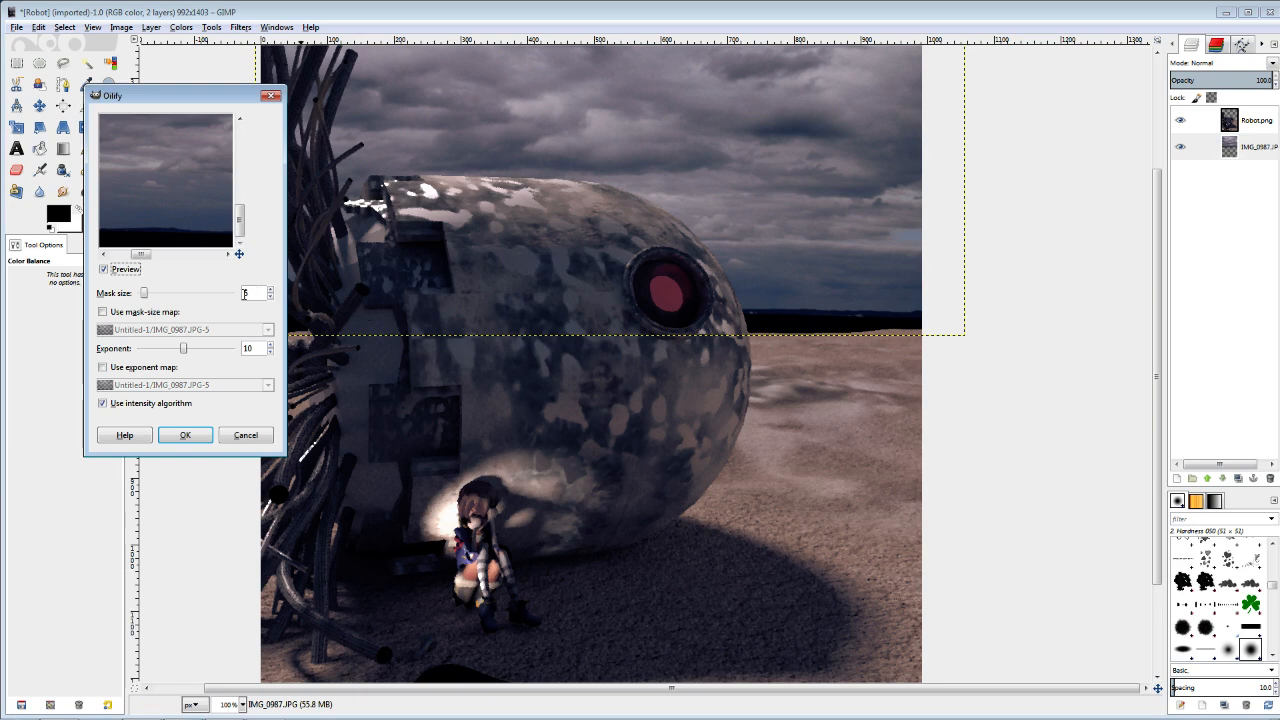
left_click(269, 289)
left_click(269, 289)
left_click(269, 289)
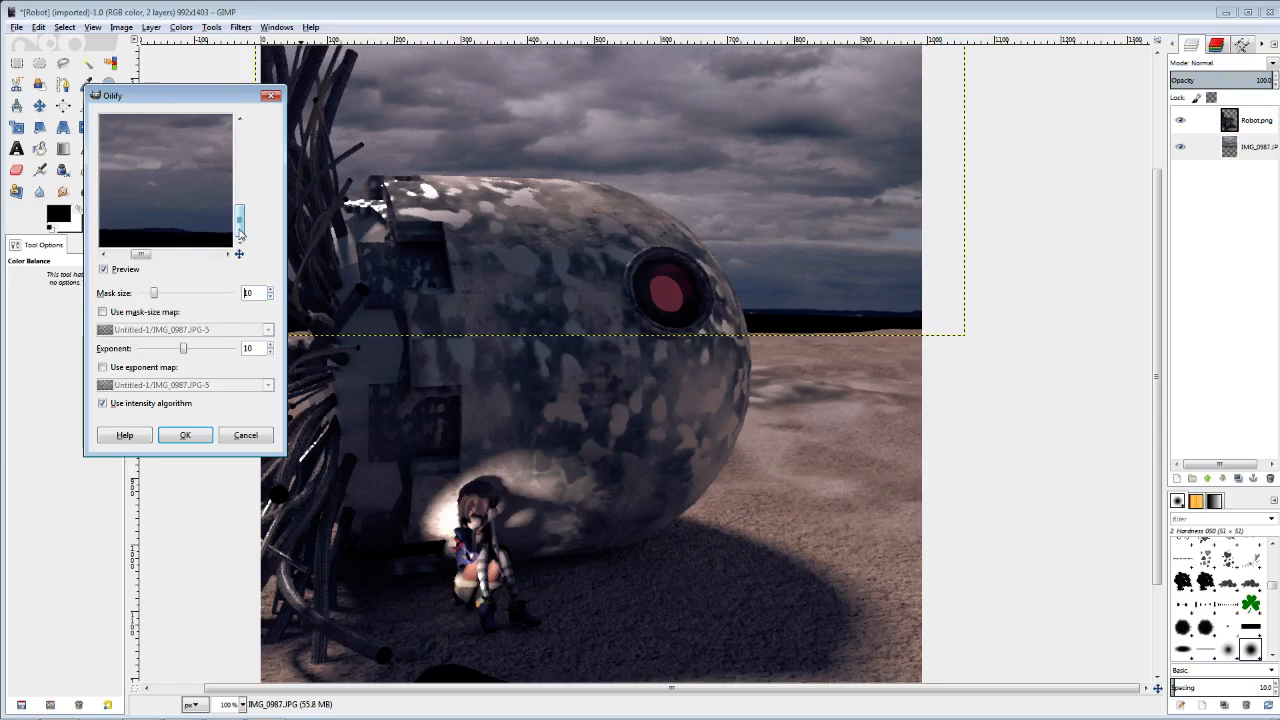
Fine-tune the Oilify exponent and apply the filter to the cloud layer.
left_click(270, 352)
left_click(270, 357)
left_click(270, 344)
left_click(195, 436)
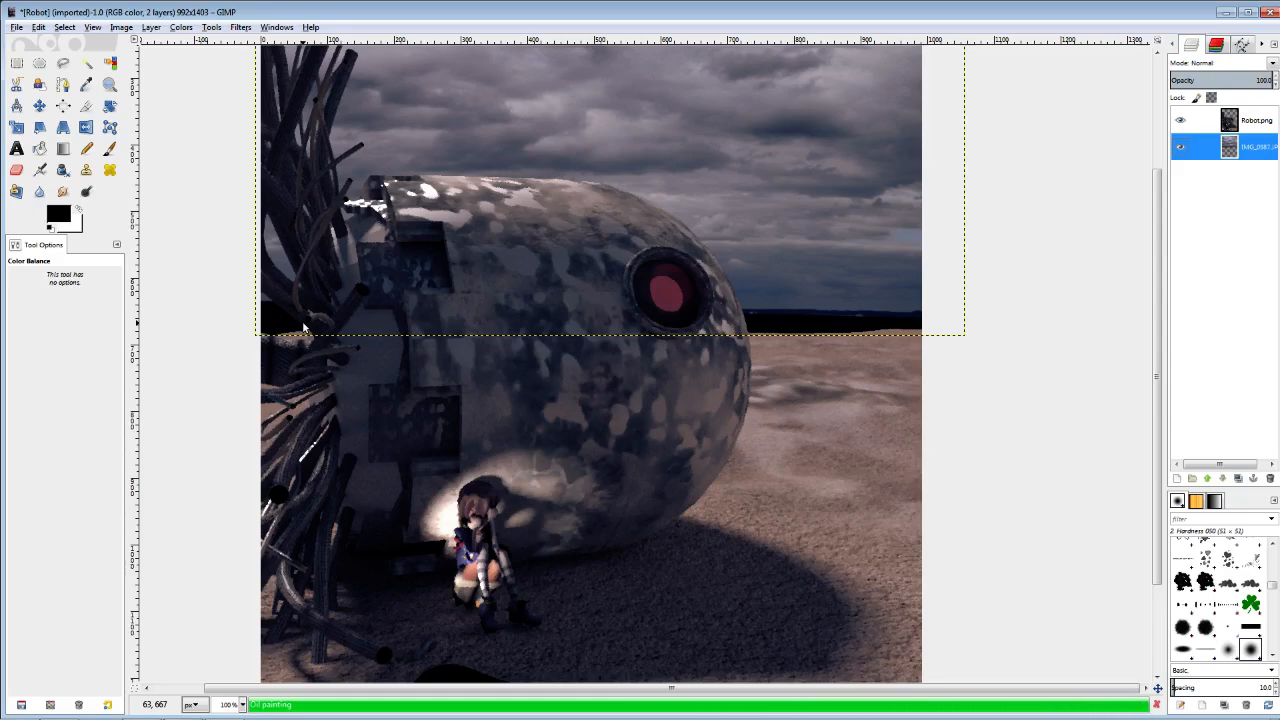
Add a new transparent 992 × 1403 px layer directly above the Robot.png layer.
key("minus")
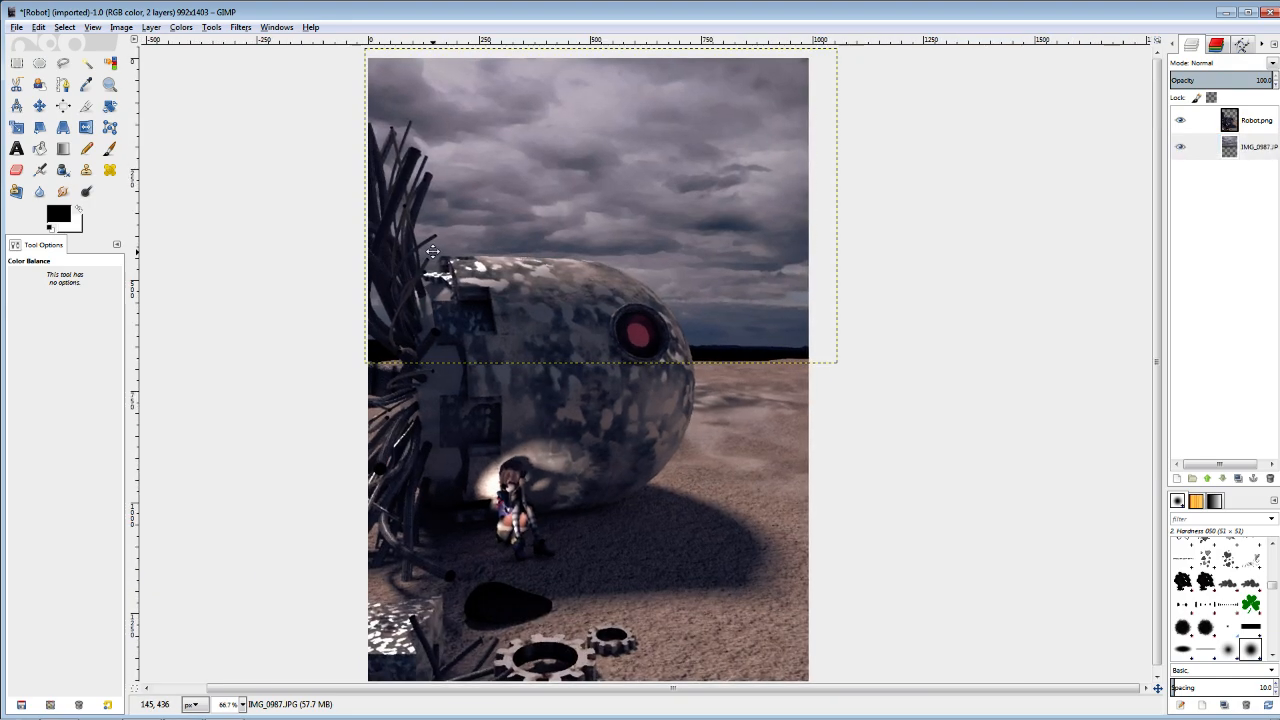
left_click_drag(433, 251, 431, 260)
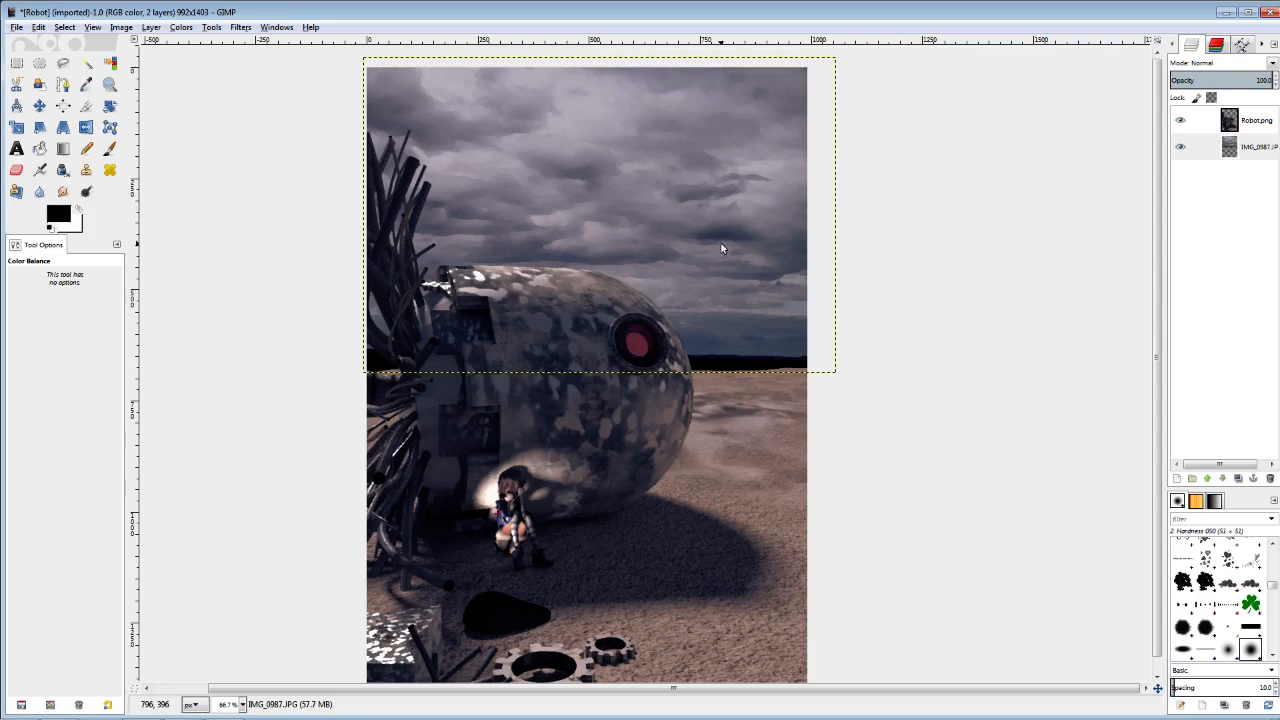
left_click(1245, 121)
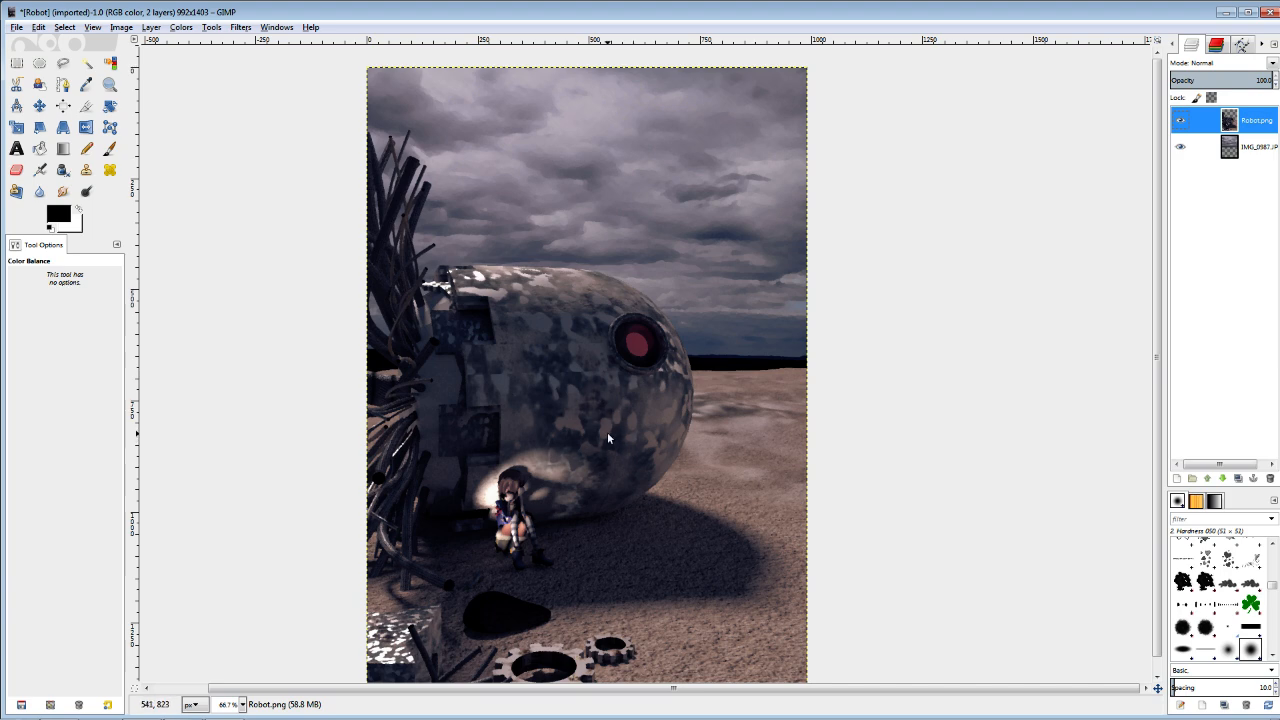
mouse_move(618, 403)
left_mouse_down()
mouse_move(618, 371)
mouse_move(614, 398)
left_mouse_up()
scroll(614, 397, "down", 1)
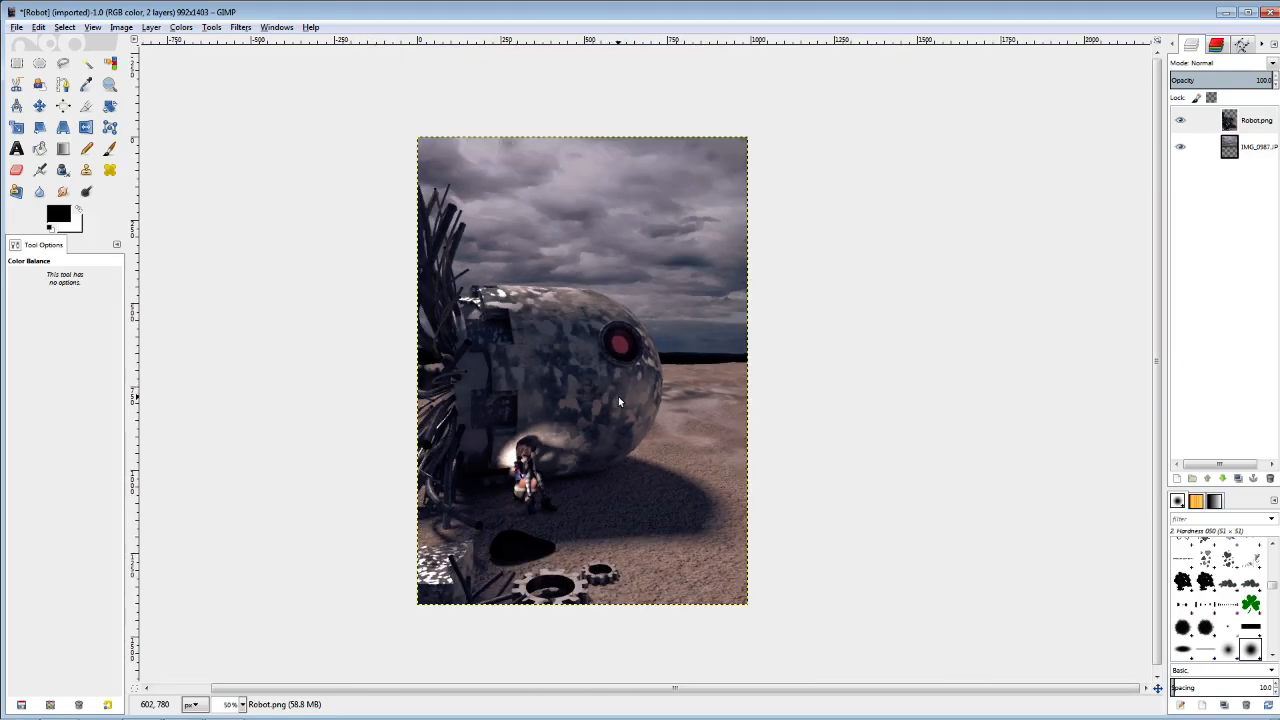
left_click(1177, 477)
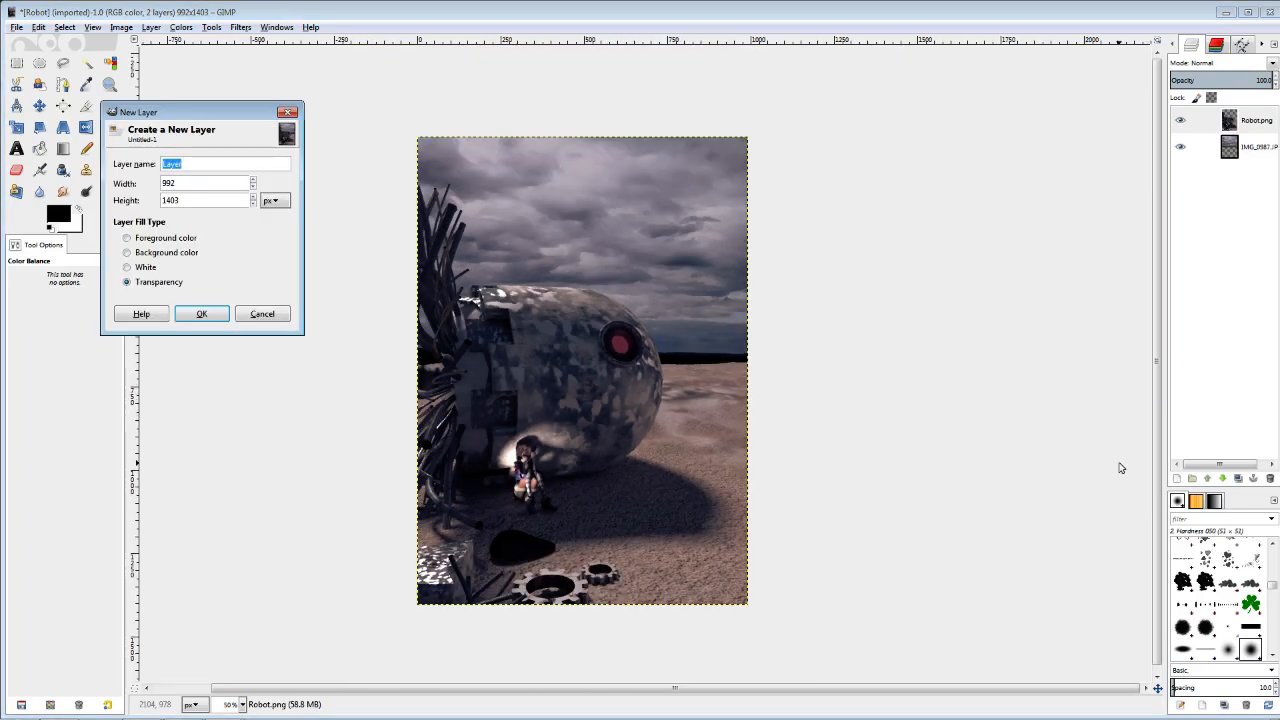
left_click(201, 314)
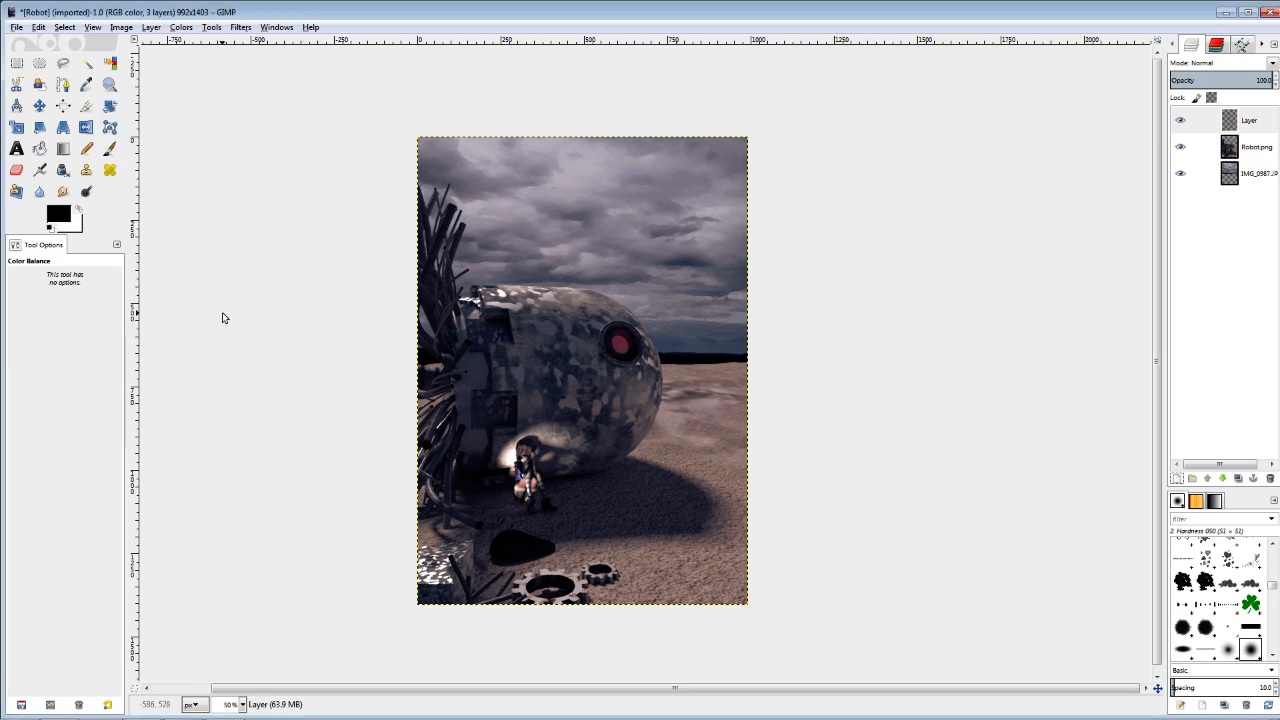
Make an elliptical selection of about 990 × 1407 px spanning the whole canvas, and invert it.
left_click(39, 62)
left_click_drag(417, 135, 757, 616)
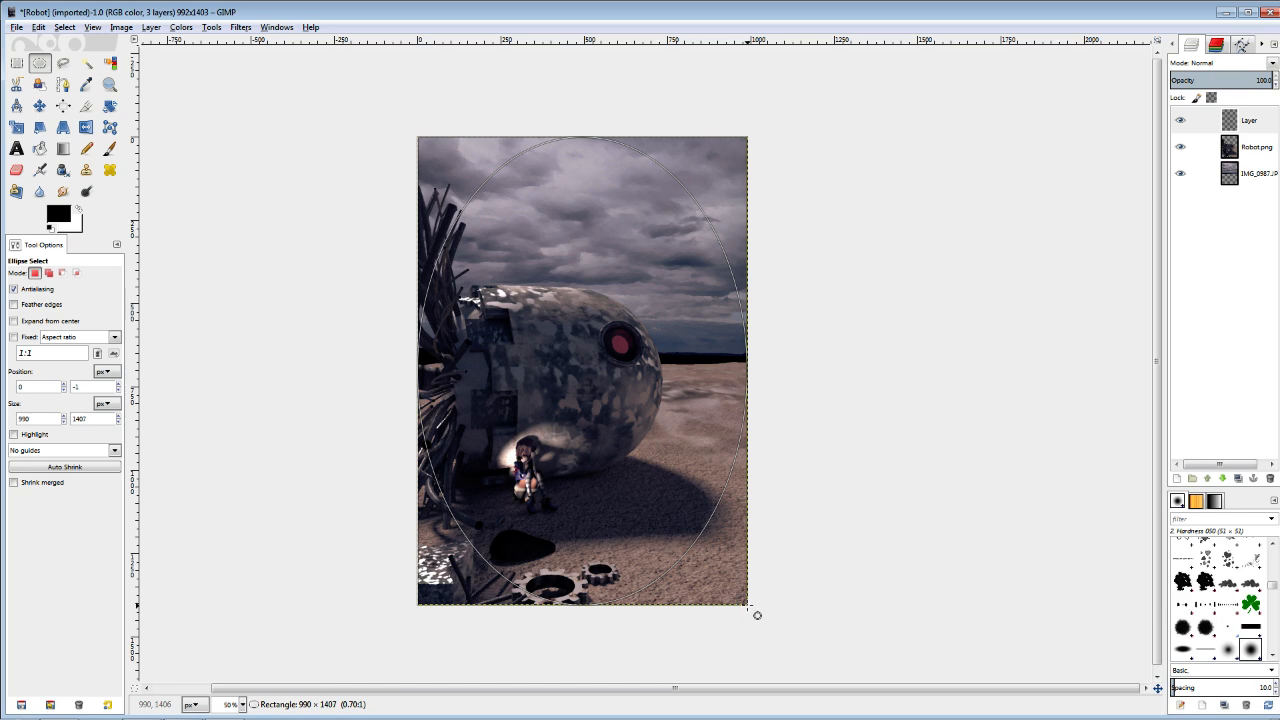
left_click_drag(757, 614, 757, 614)
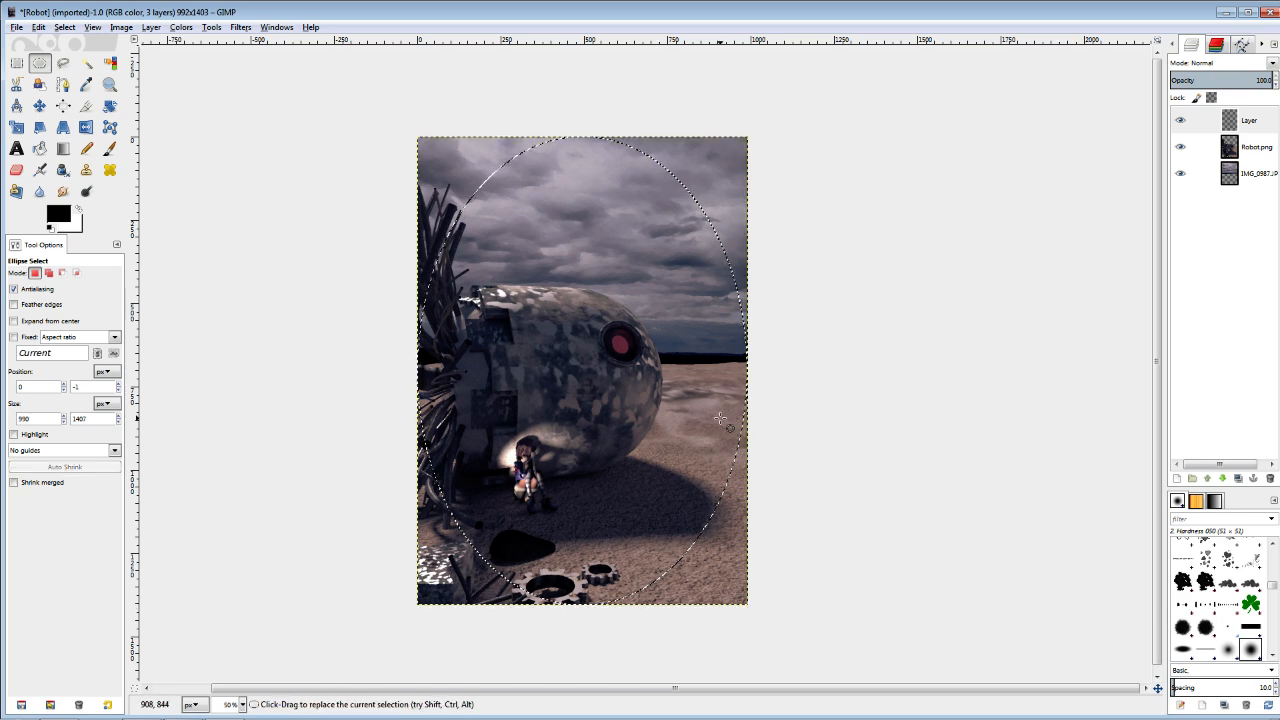
key("ctrl")
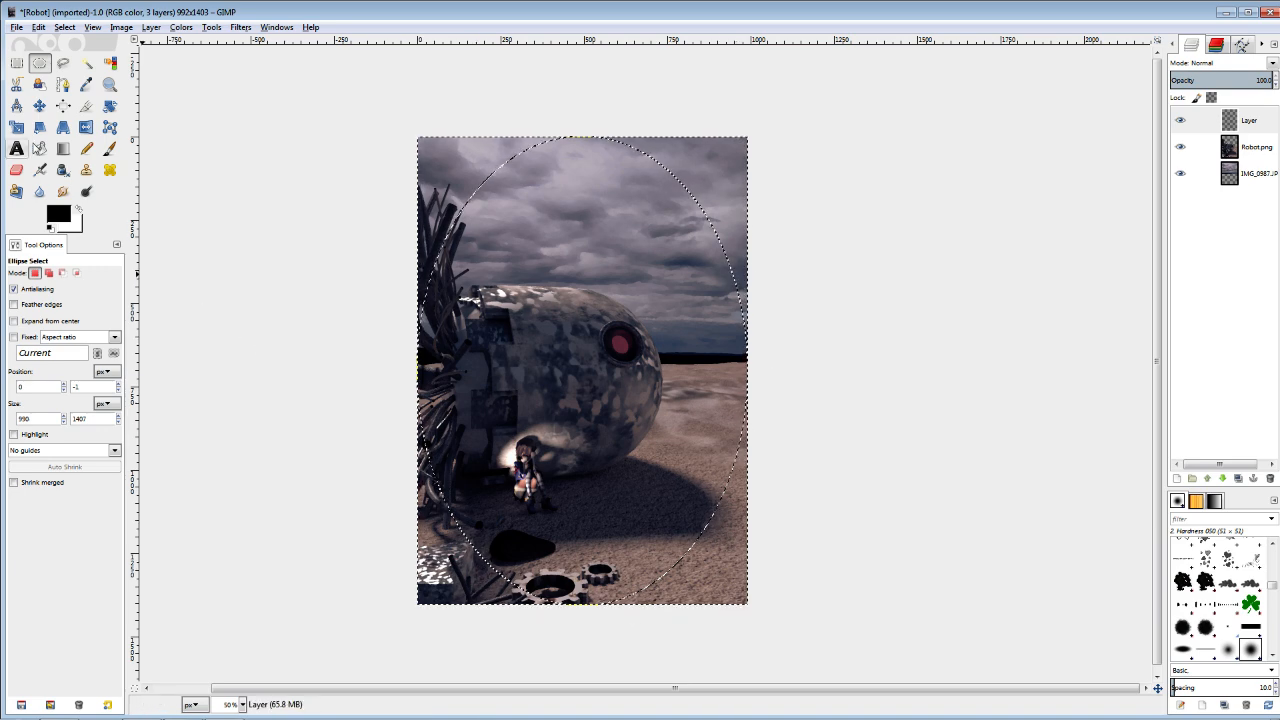
Fill the area outside the ellipse with black on the new layer and clear the selection.
key("shift+b")
left_click(488, 175)
key("ctrl+shift+a")
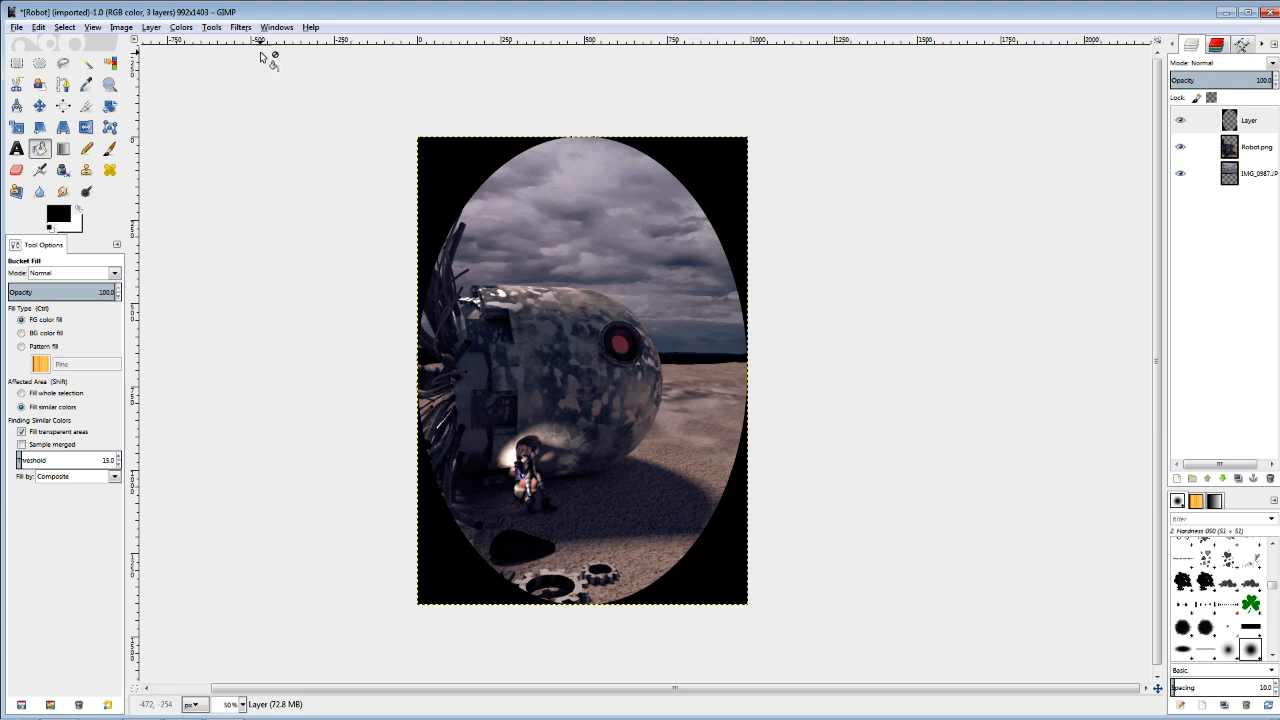
Apply a Gaussian Blur with a 152 px horizontal and vertical radius to the black vignette layer.
left_click(241, 27)
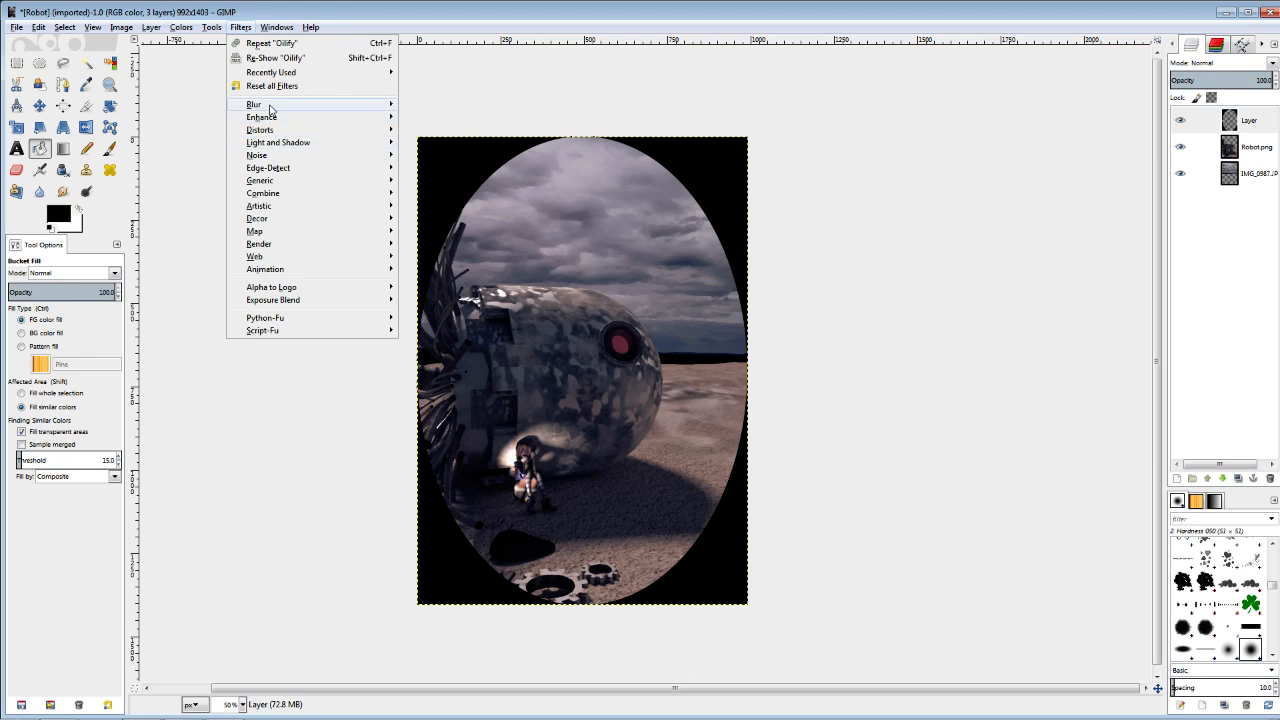
mouse_move(271, 105)
left_click(445, 118)
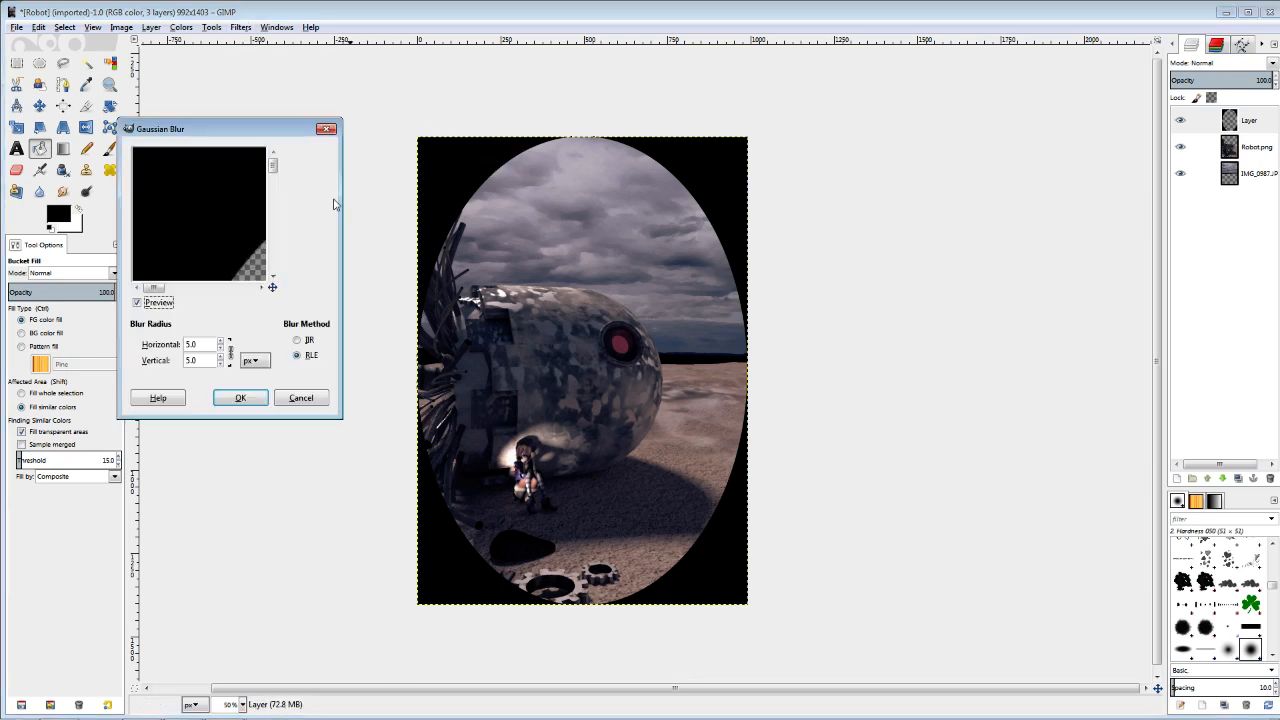
left_click_drag(224, 343, 221, 355)
left_click(221, 352)
left_click(221, 352)
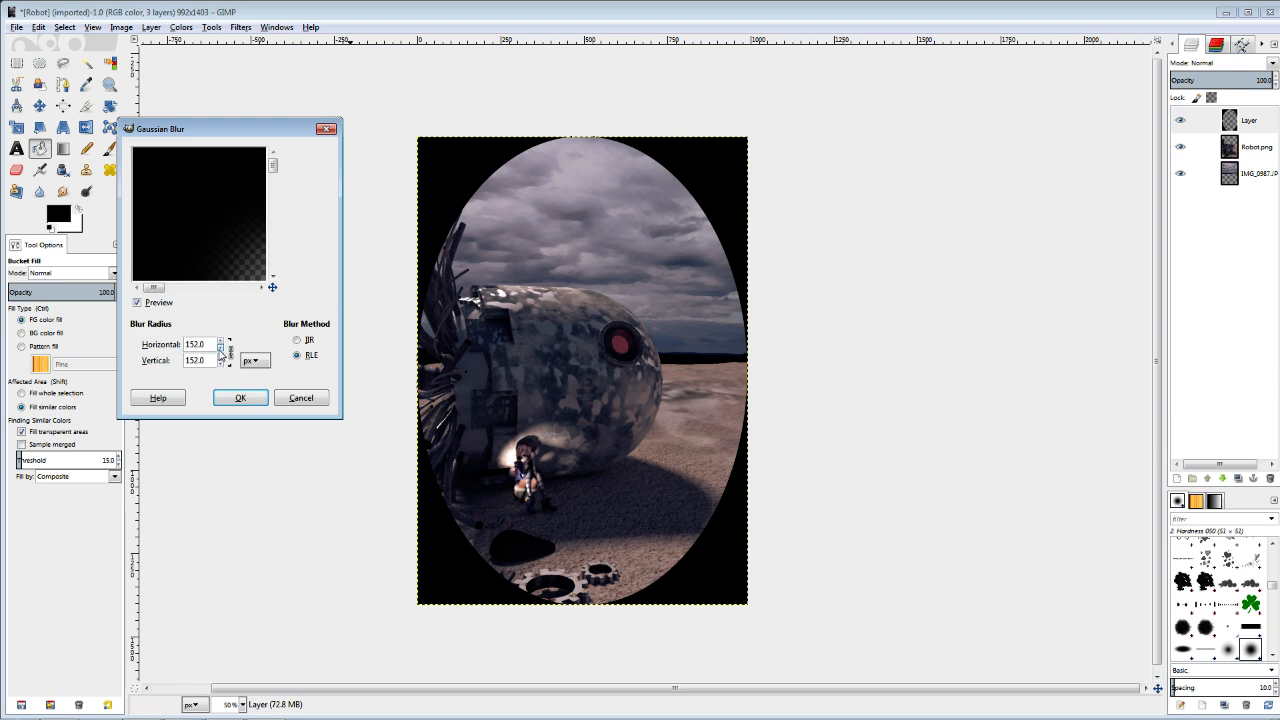
left_click(240, 397)
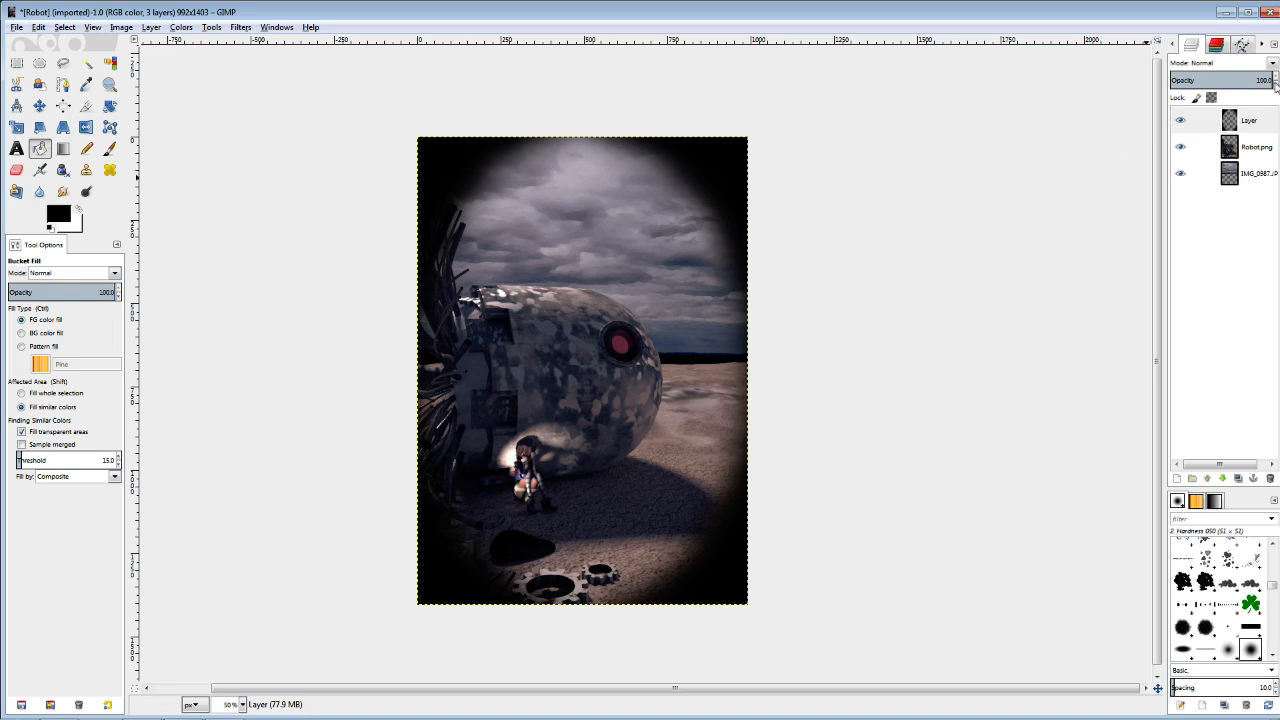
Lower the opacity of the blurred vignette layer to 28.
left_click(1275, 86)
left_click(1275, 86)
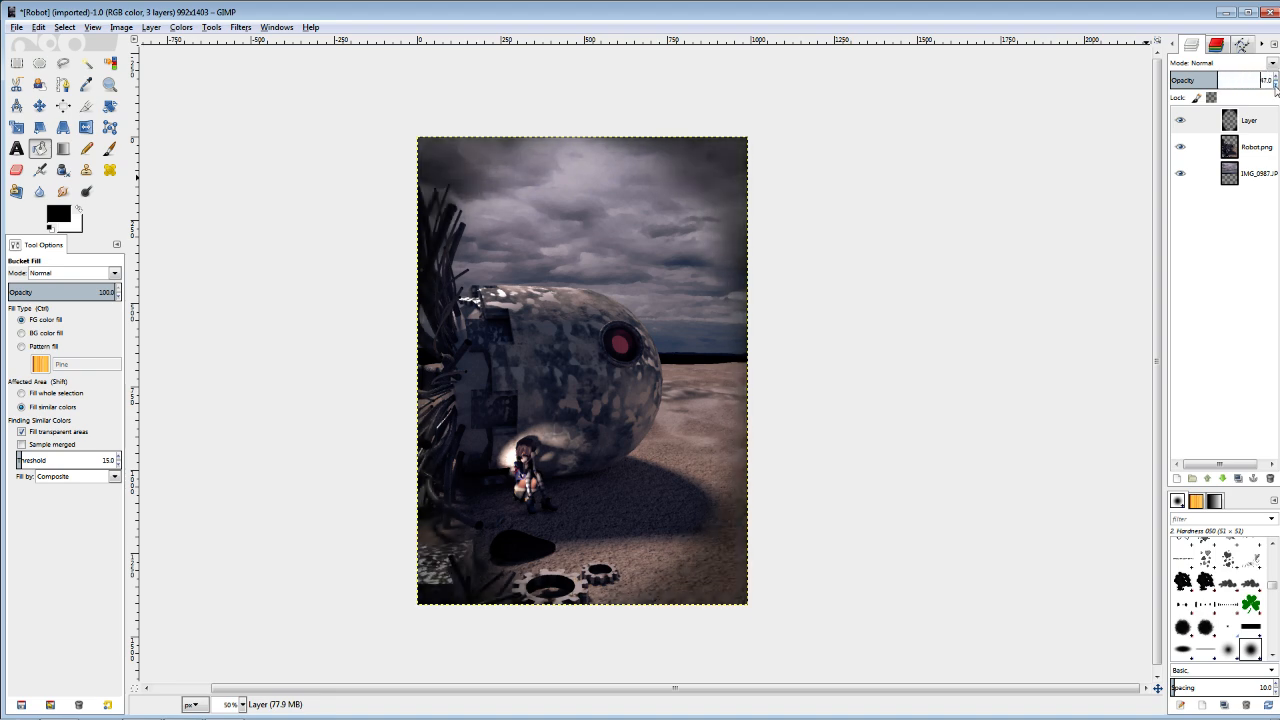
left_click(1275, 86)
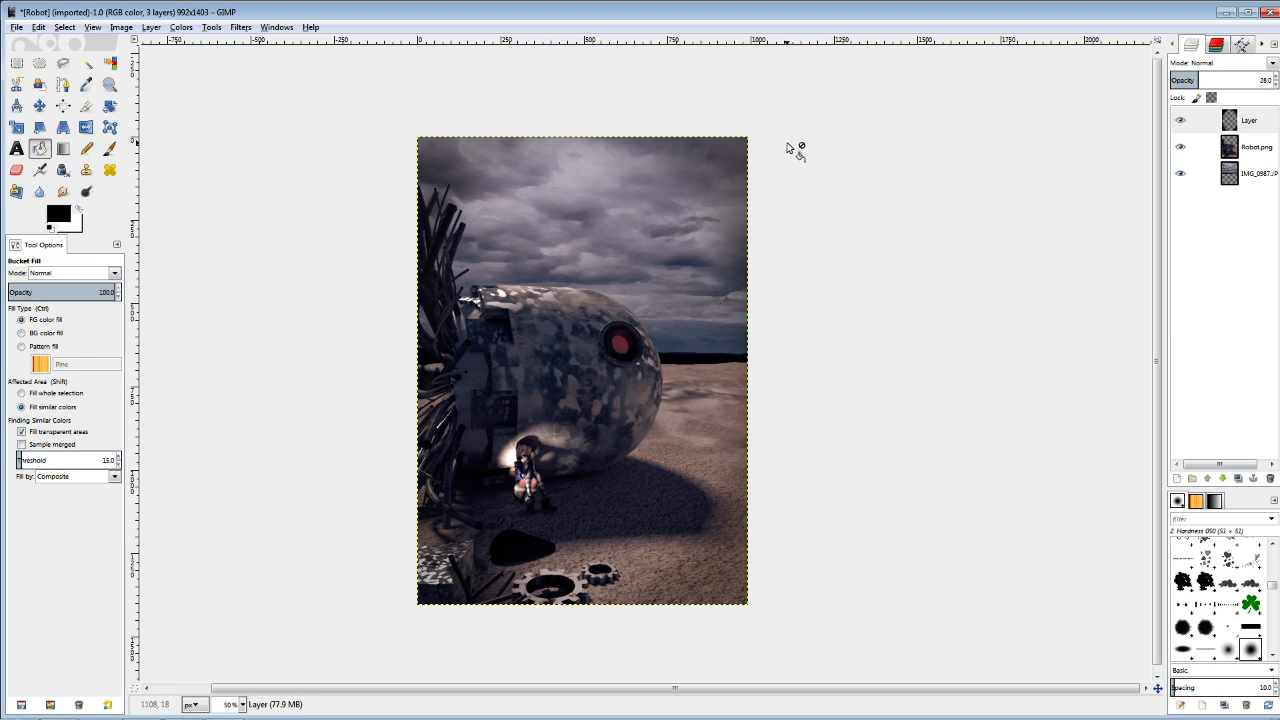
Examine the finished composite up close and as a whole, checking the vignette, sky, robot and foreground.
left_click_drag(690, 354, 671, 358)
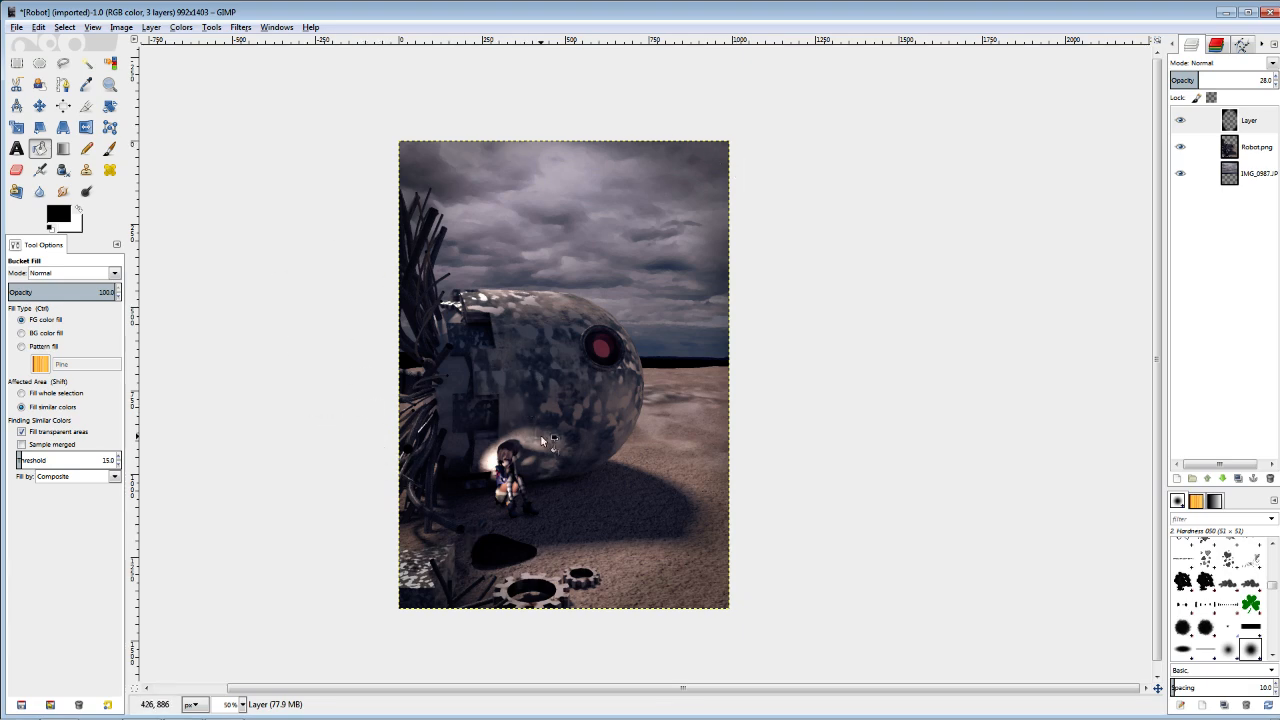
scroll(532, 414, "up", 1)
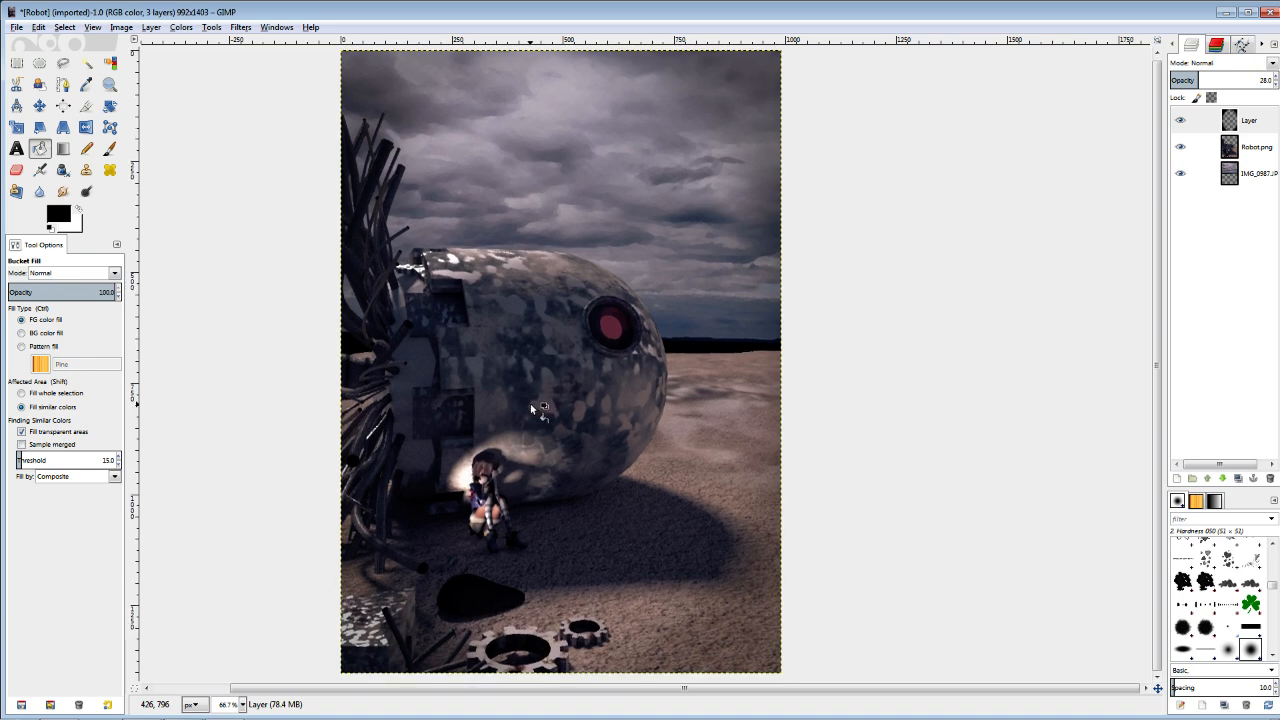
scroll(529, 405, "down", 1)
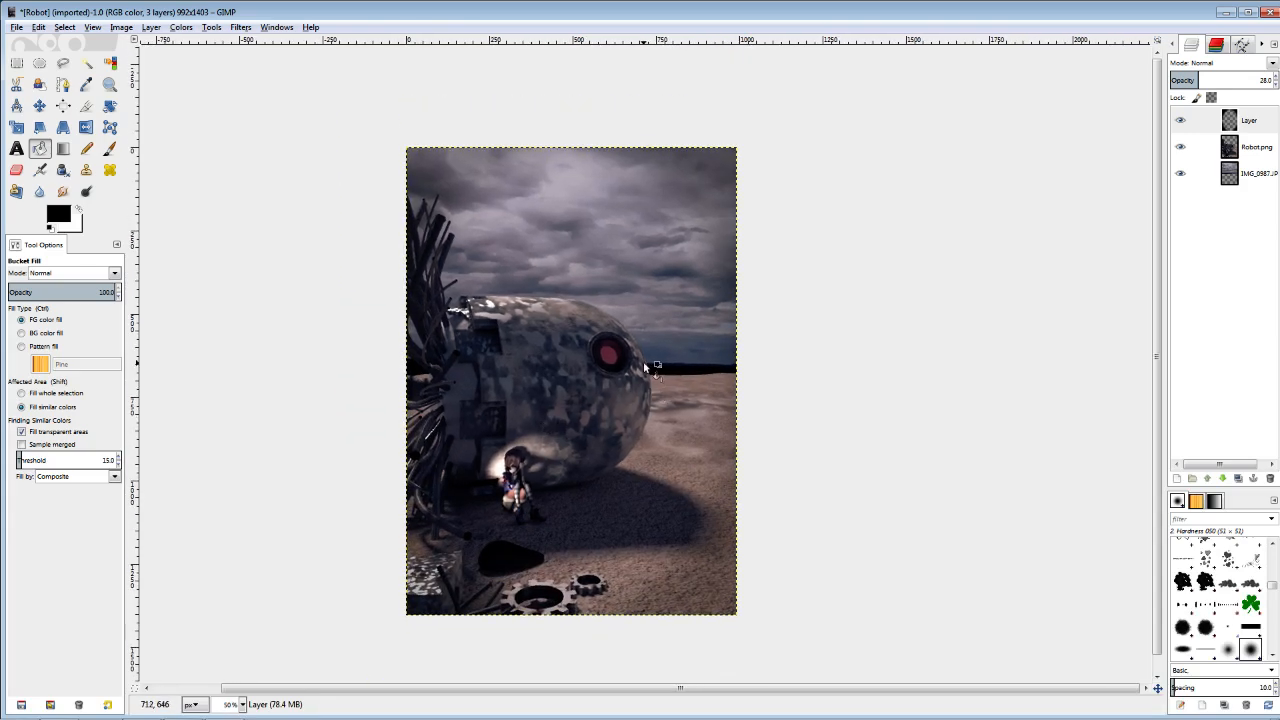
scroll(650, 360, "up", 1)
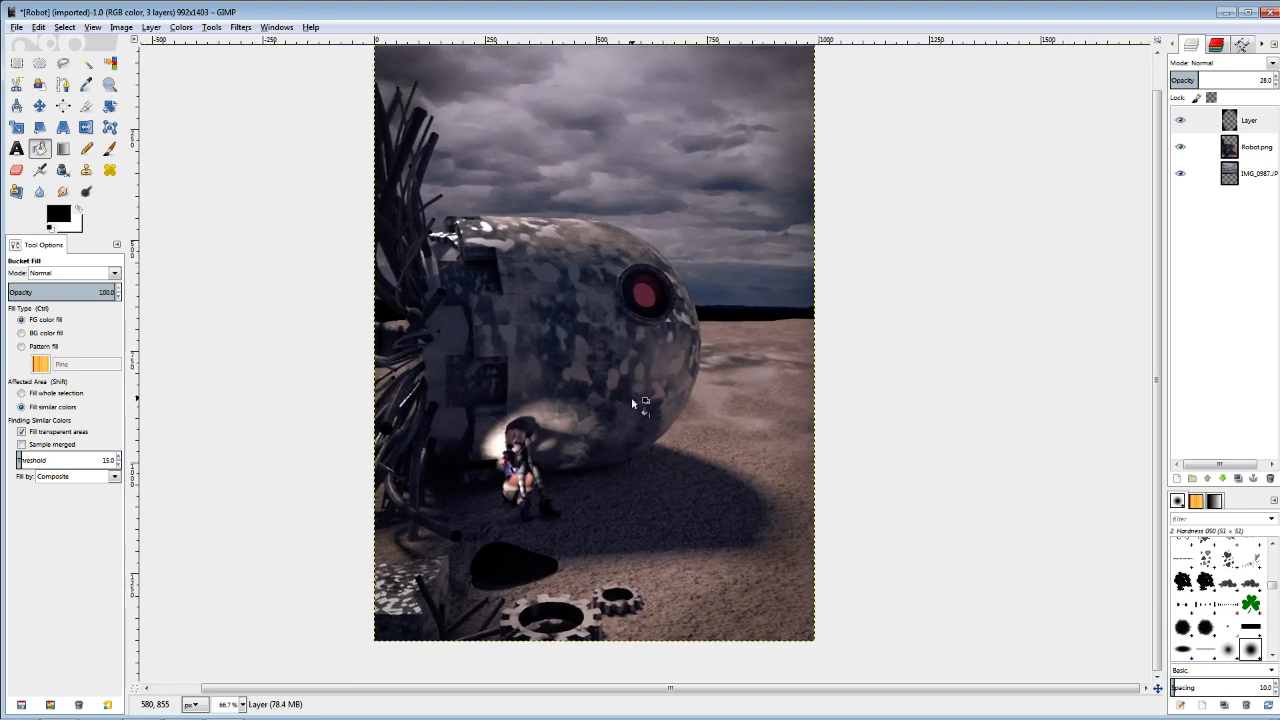
scroll(631, 397, "up", 1)
left_click_drag(644, 352, 638, 385)
scroll(638, 385, "down", 1)
scroll(638, 385, "down", 1)
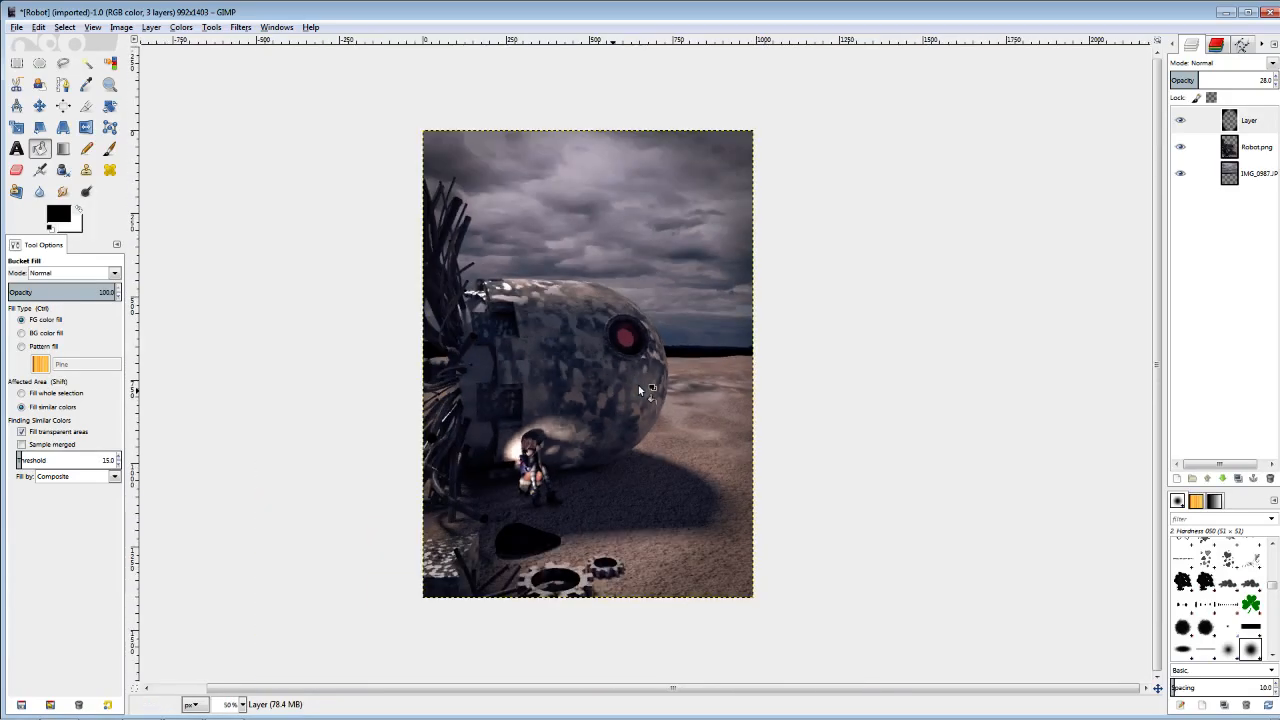
scroll(638, 385, "up", 1)
mouse_move(638, 385)
left_mouse_down()
mouse_move(636, 397)
mouse_move(636, 383)
left_mouse_up()
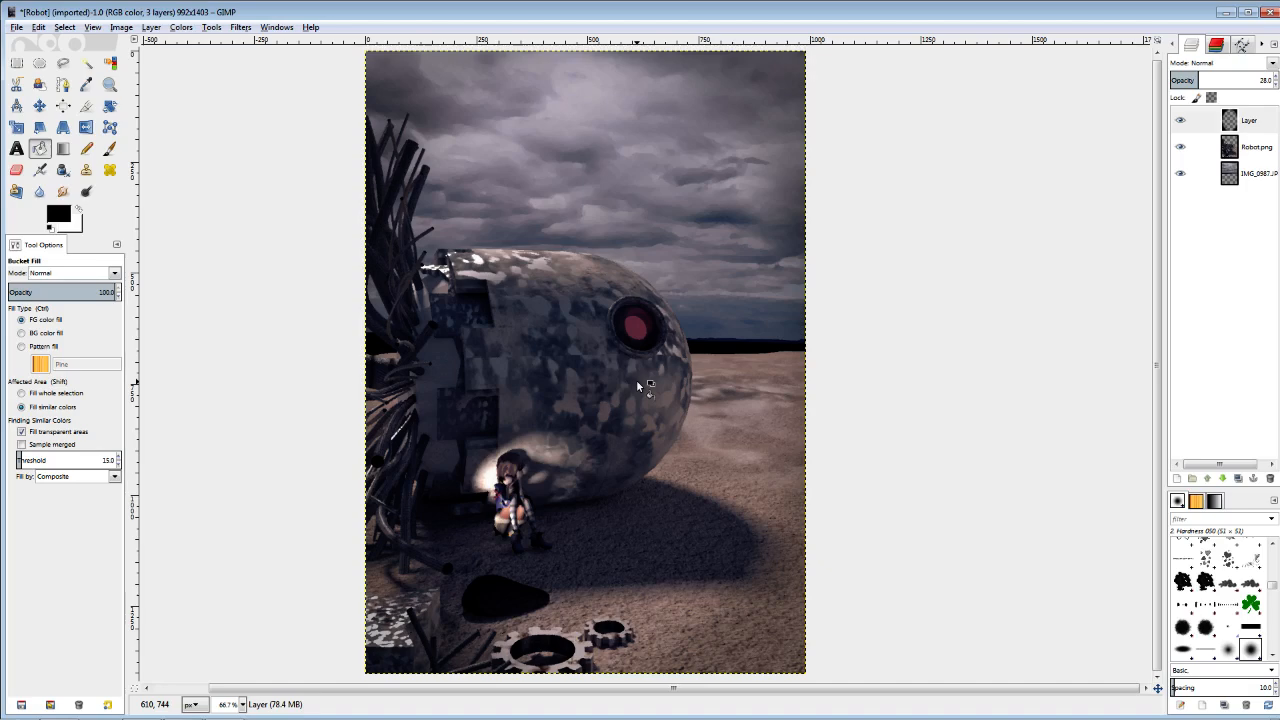
scroll(638, 385, "down", 1)
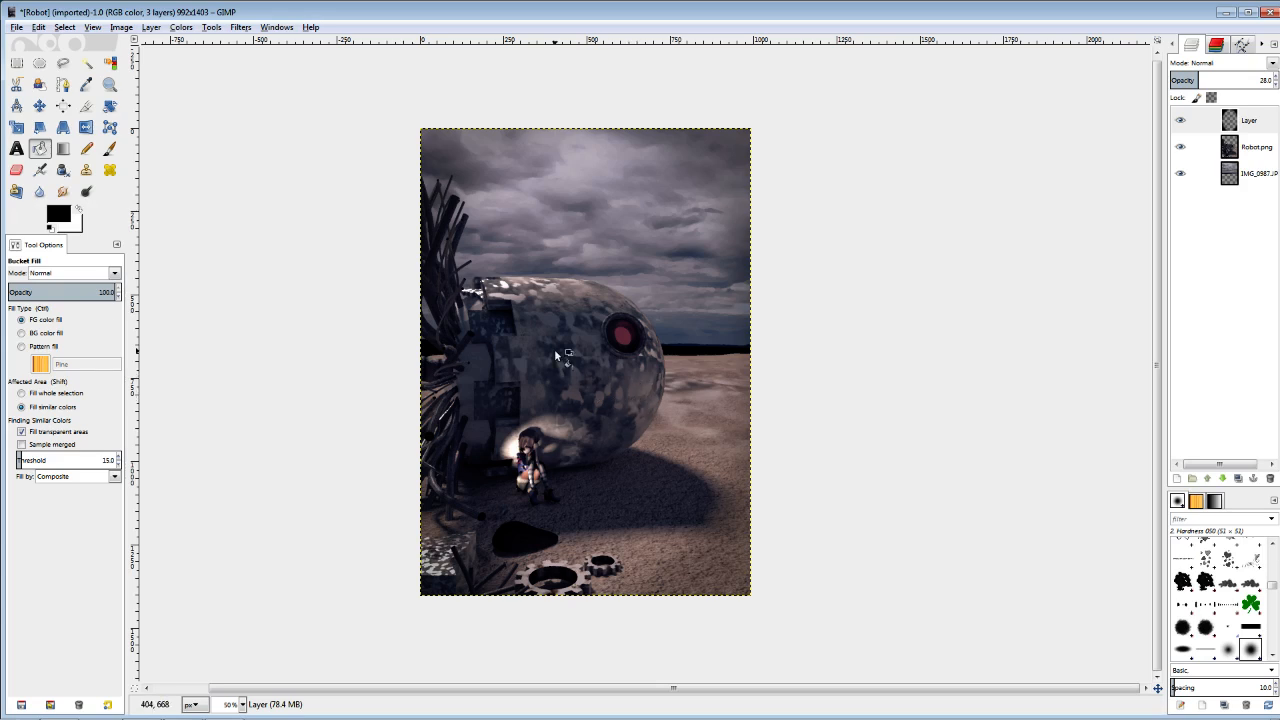
scroll(551, 385, "up", 1)
scroll(551, 385, "down", 1)
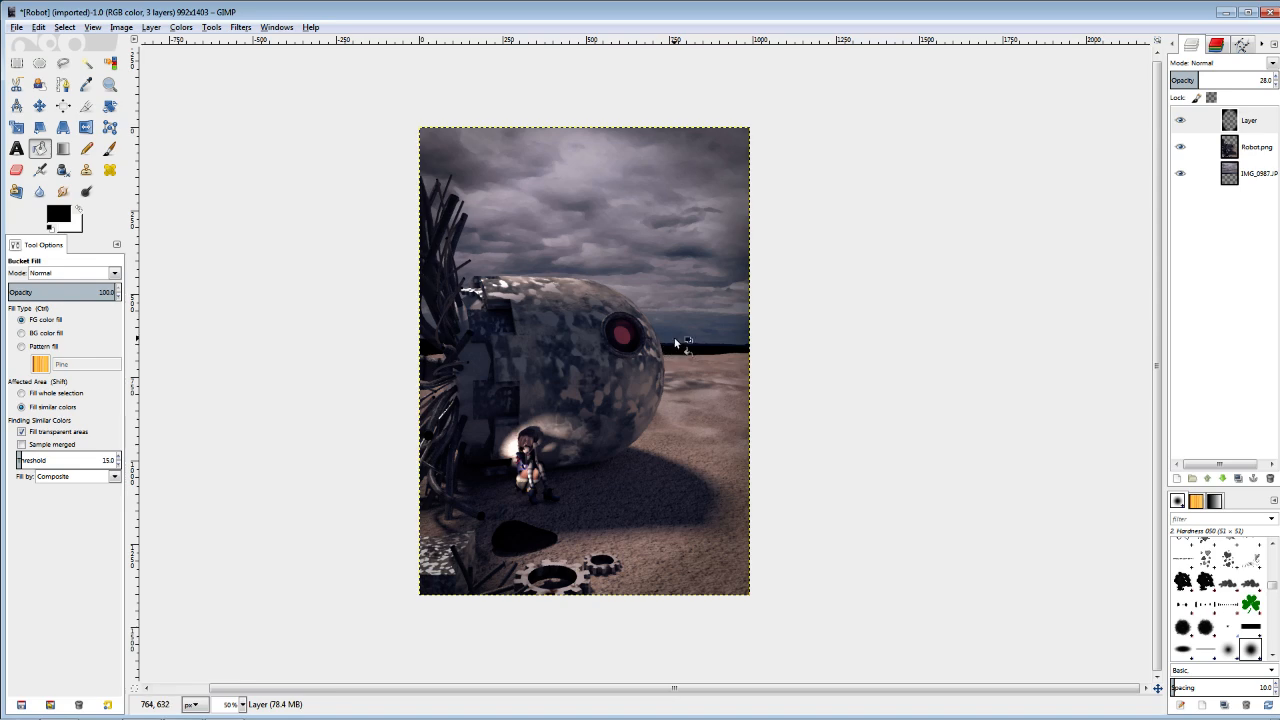
scroll(676, 336, "up", 1)
mouse_move(633, 377)
left_mouse_down()
mouse_move(615, 400)
mouse_move(625, 404)
mouse_move(631, 358)
left_mouse_up()
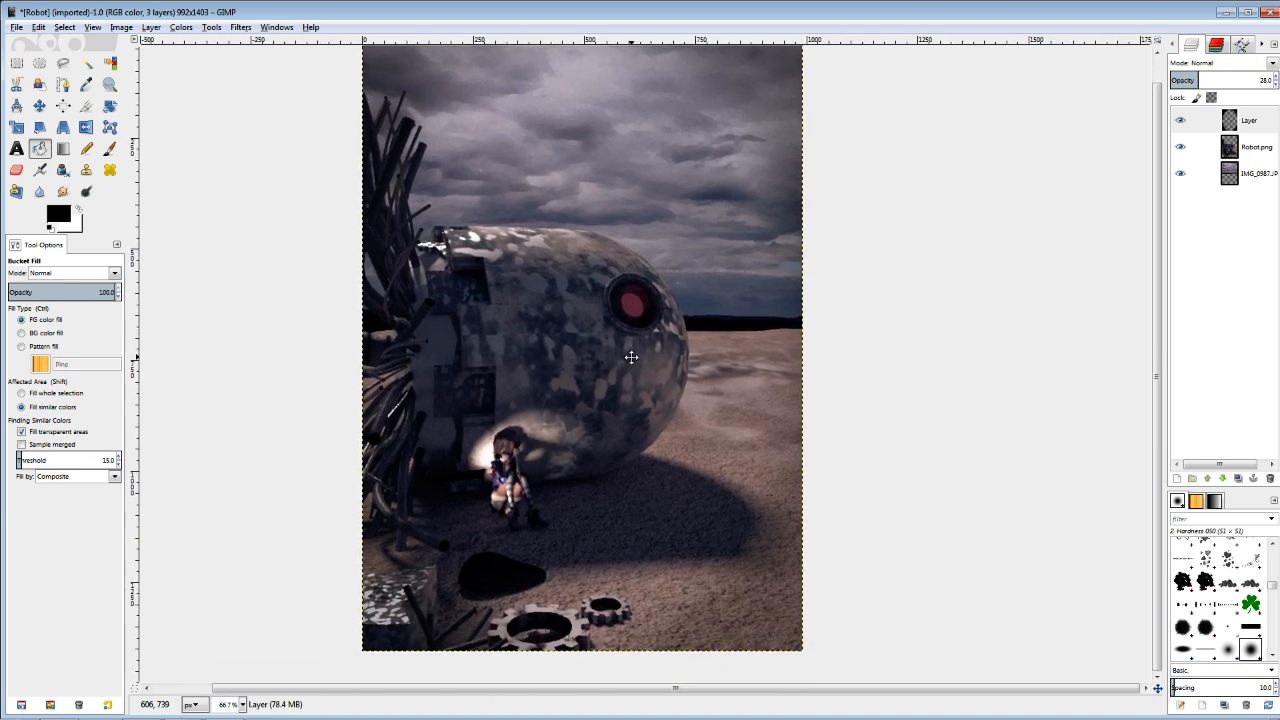
scroll(631, 360, "up", 1)
scroll(628, 368, "down", 1)
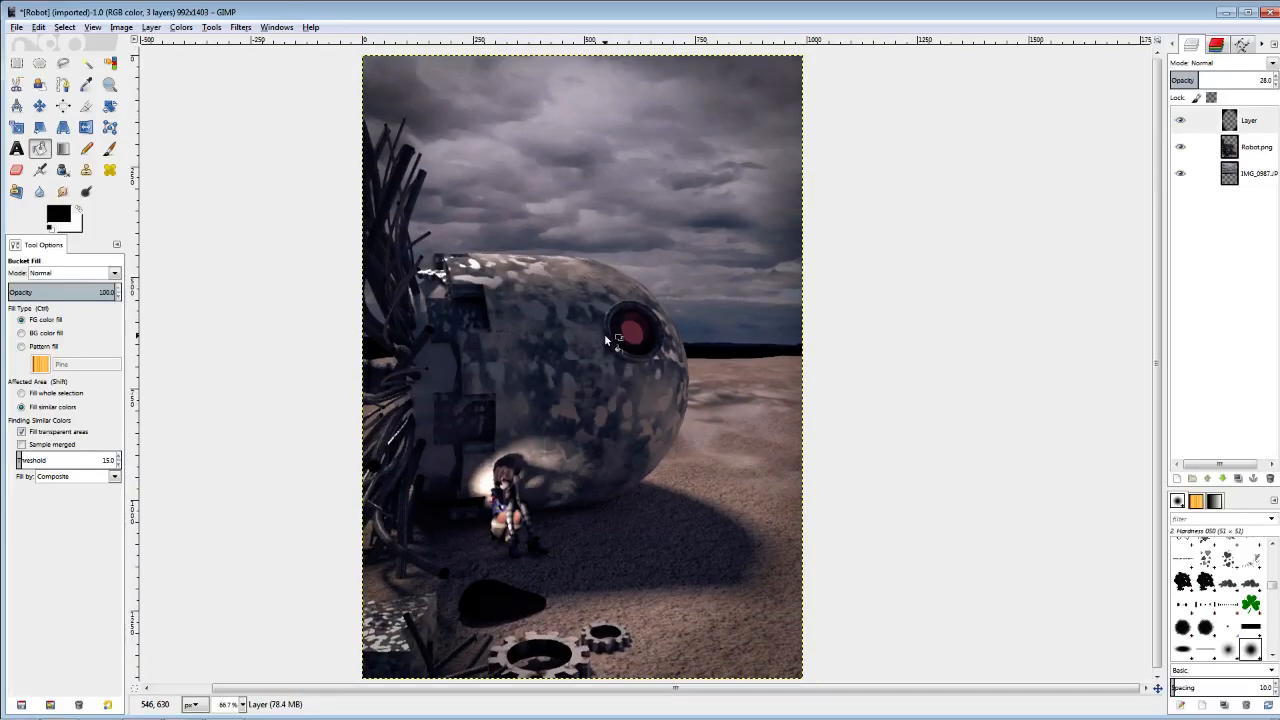
scroll(586, 381, "down", 1)
scroll(586, 382, "up", 2)
scroll(586, 382, "down", 2)
scroll(586, 382, "up", 1)
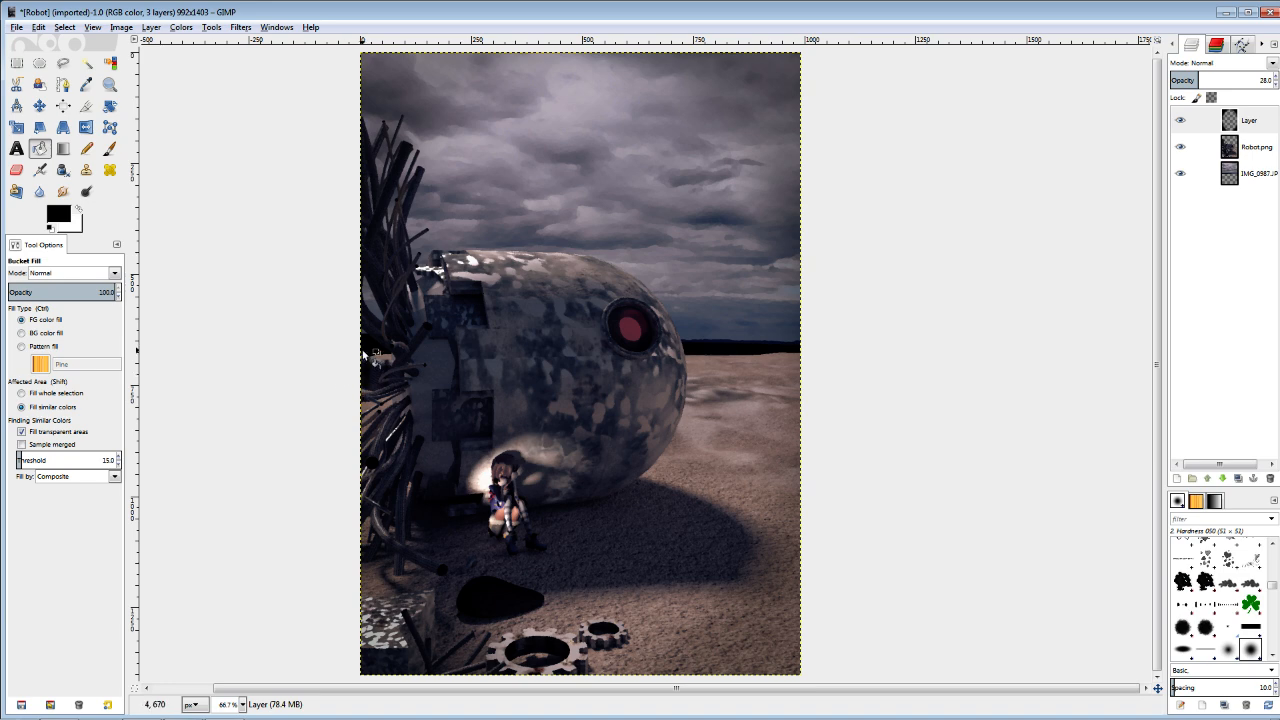
key("minus")
left_click_drag(387, 367, 412, 400)
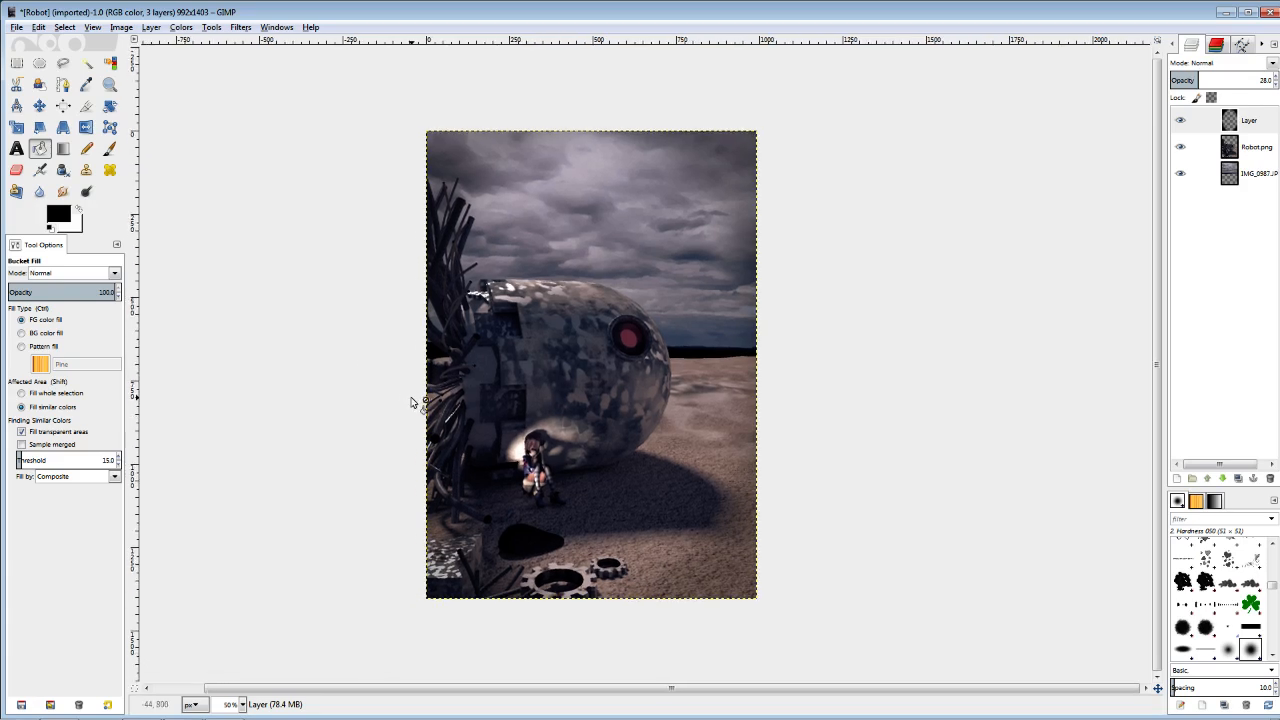